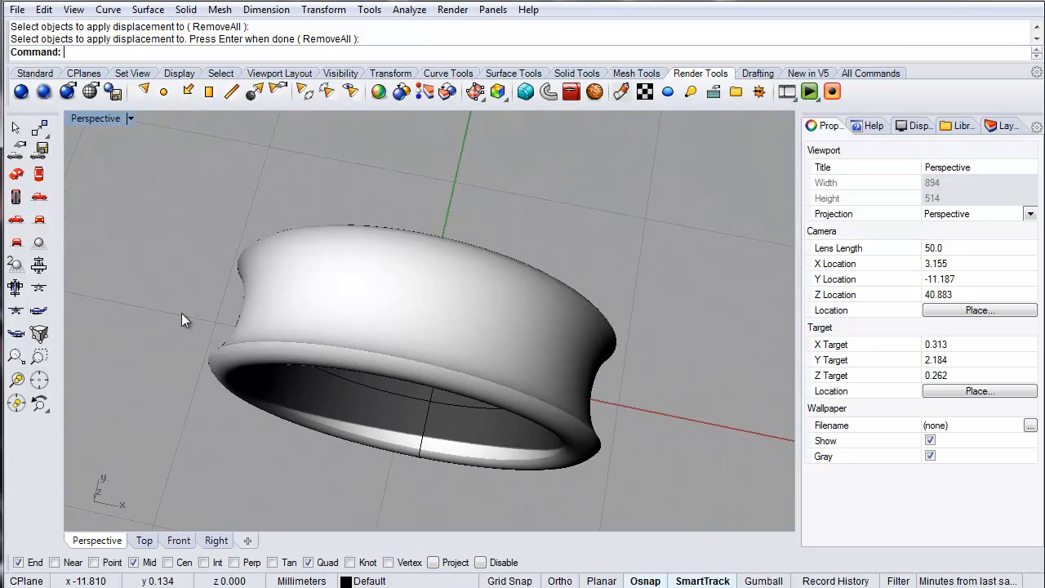
pyautogui.keyDown('shift'); pyautogui.moveTo(164, 430); pyautogui.dragTo(196, 382, button='right'); pyautogui.keyUp('shift')
pyautogui.moveTo(298, 425); pyautogui.dragTo(310, 407, button='right')
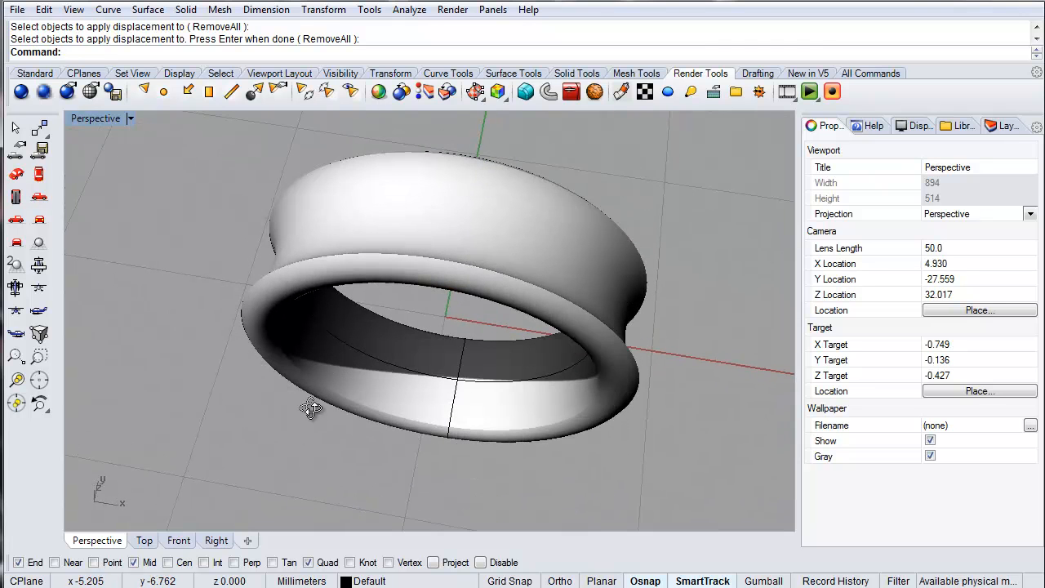
pyautogui.moveTo(186, 195); pyautogui.dragTo(543, 261, button='right')
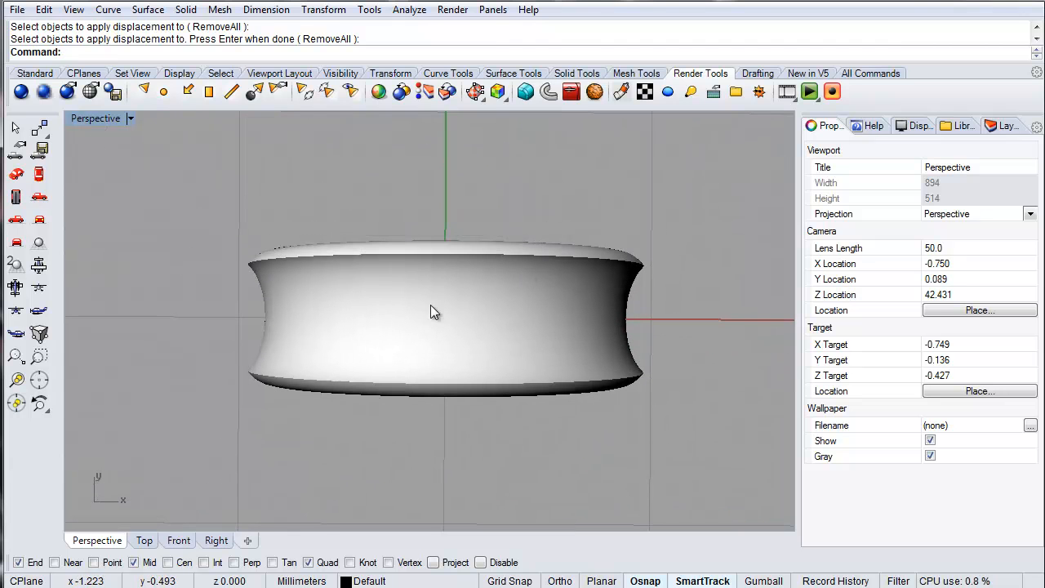
pyautogui.moveTo(219, 376); pyautogui.dragTo(155, 277, button='right')
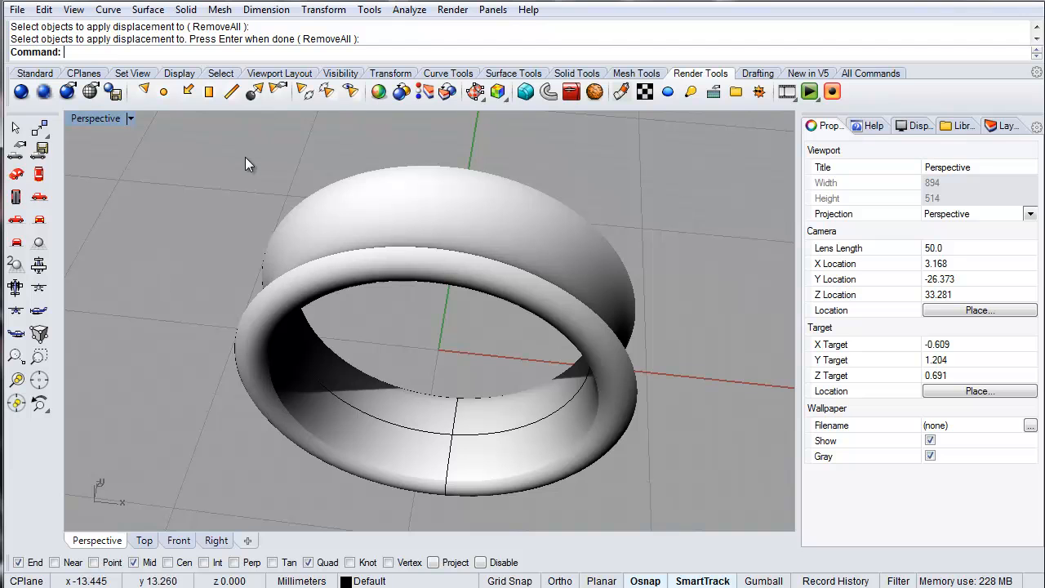
pyautogui.click(595, 93)
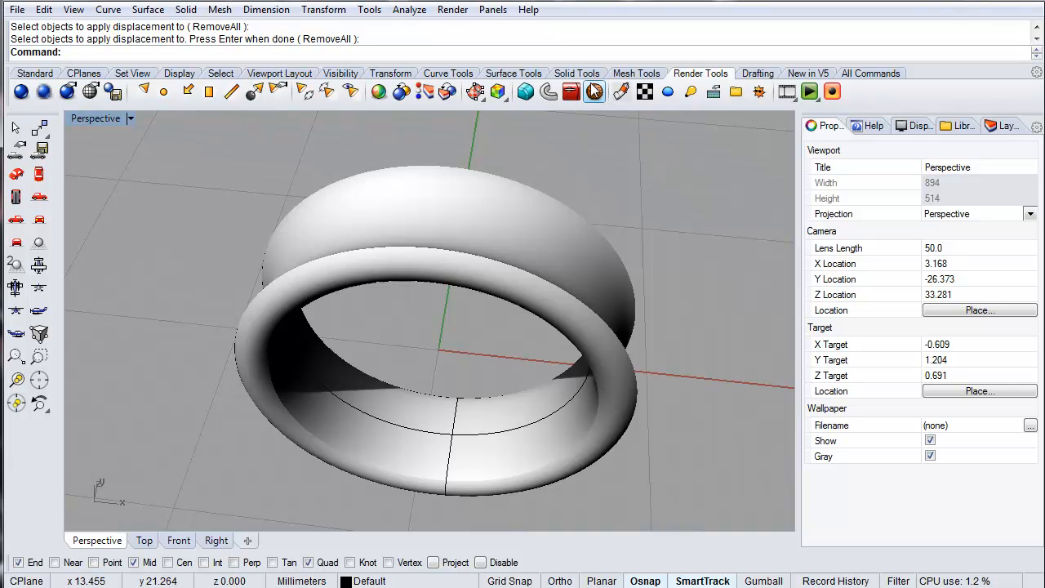
pyautogui.click(595, 93)
pyautogui.moveTo(679, 160); pyautogui.dragTo(698, 225, button='right')
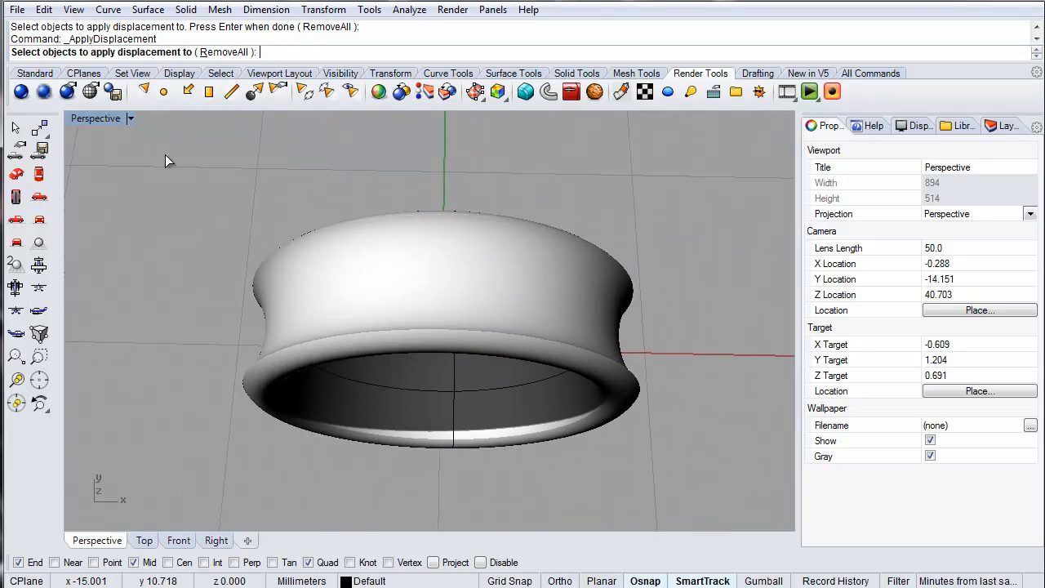
pyautogui.moveTo(226, 173); pyautogui.dragTo(223, 230, button='right')
pyautogui.click(299, 320)
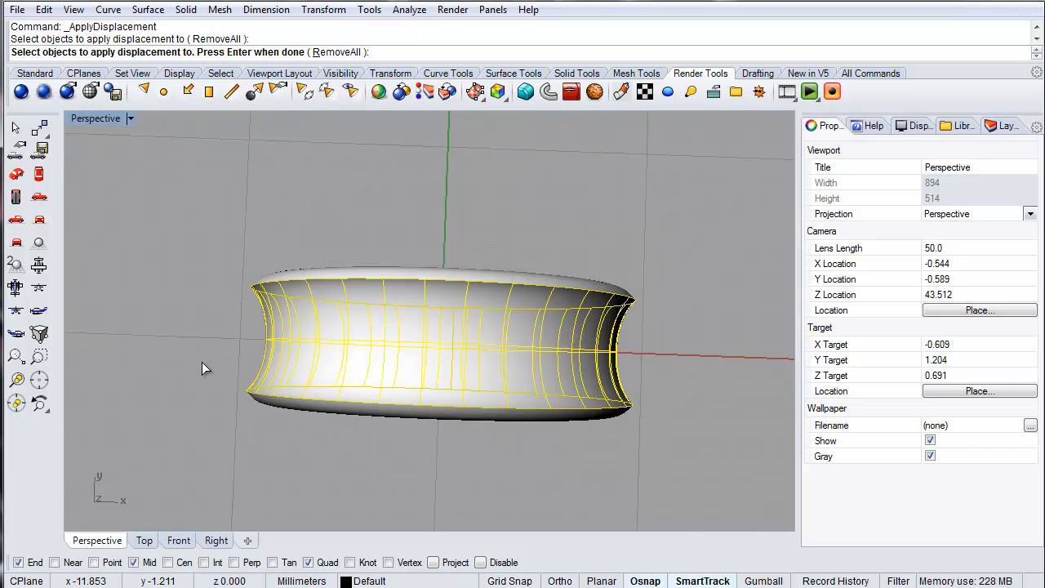
pyautogui.moveTo(201, 362); pyautogui.dragTo(204, 314, button='right')
pyautogui.press('Escape')
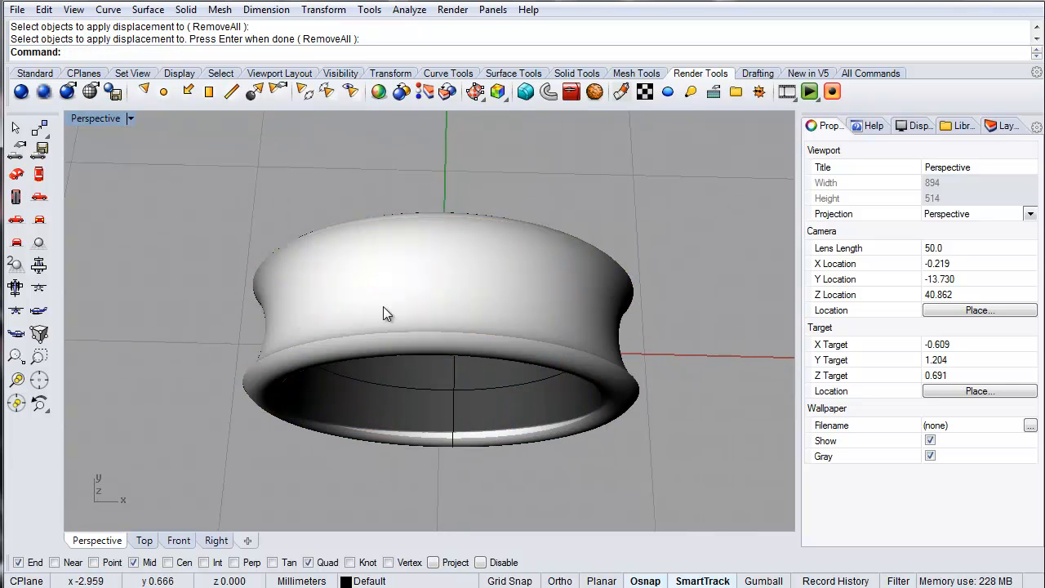
# - Join the ring's outer band surface and the rest of the ring into one closed polysurface
pyautogui.moveTo(442, 171); pyautogui.dragTo(336, 253)
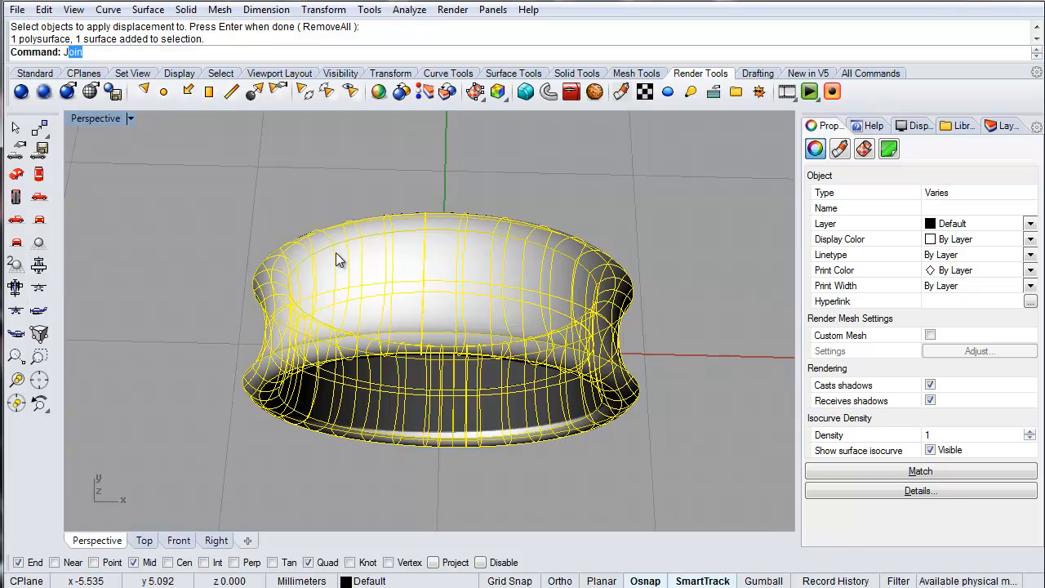
pyautogui.press('Return')
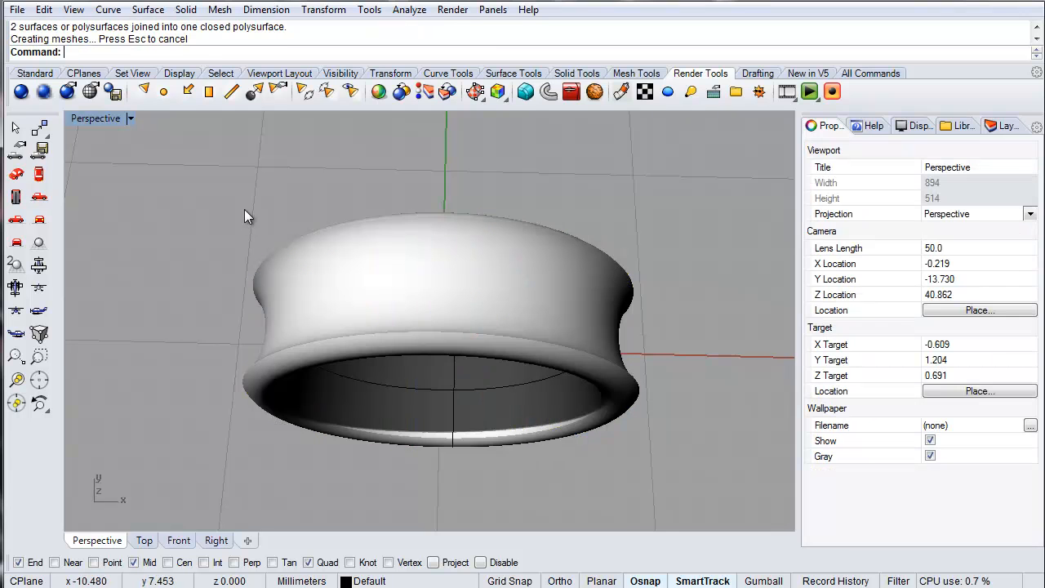
pyautogui.click(594, 92)
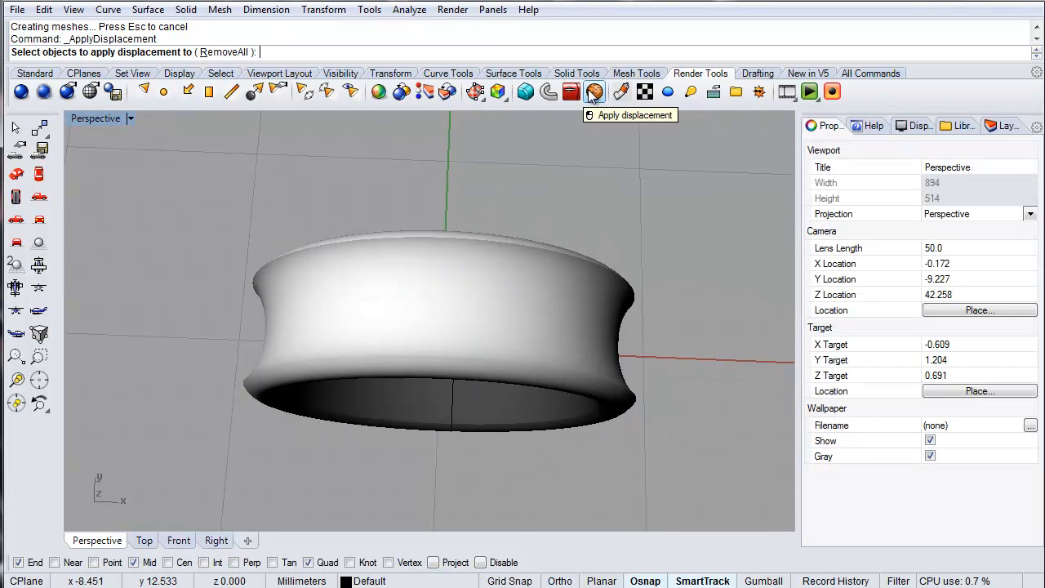
pyautogui.click(299, 263)
pyautogui.moveTo(221, 431); pyautogui.dragTo(183, 367, button='right')
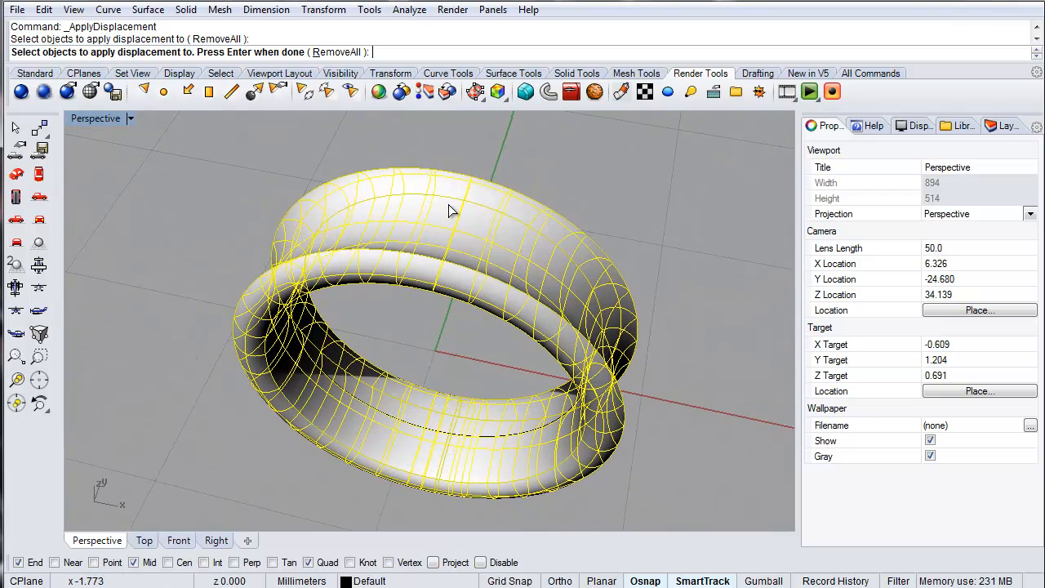
pyautogui.press('Return')
pyautogui.moveTo(297, 220); pyautogui.dragTo(219, 244, button='right')
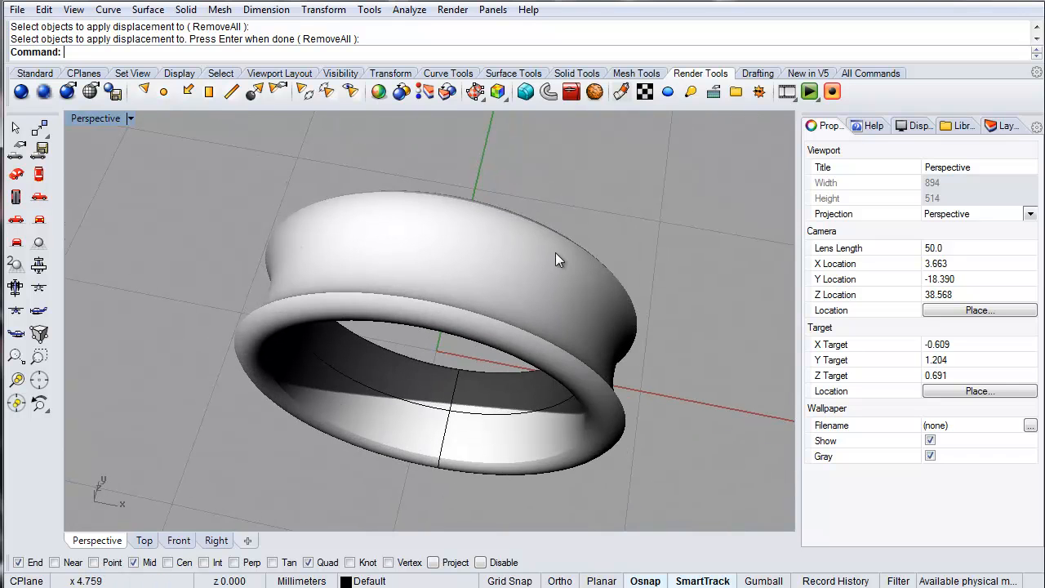
pyautogui.moveTo(320, 289); pyautogui.dragTo(337, 275, button='right')
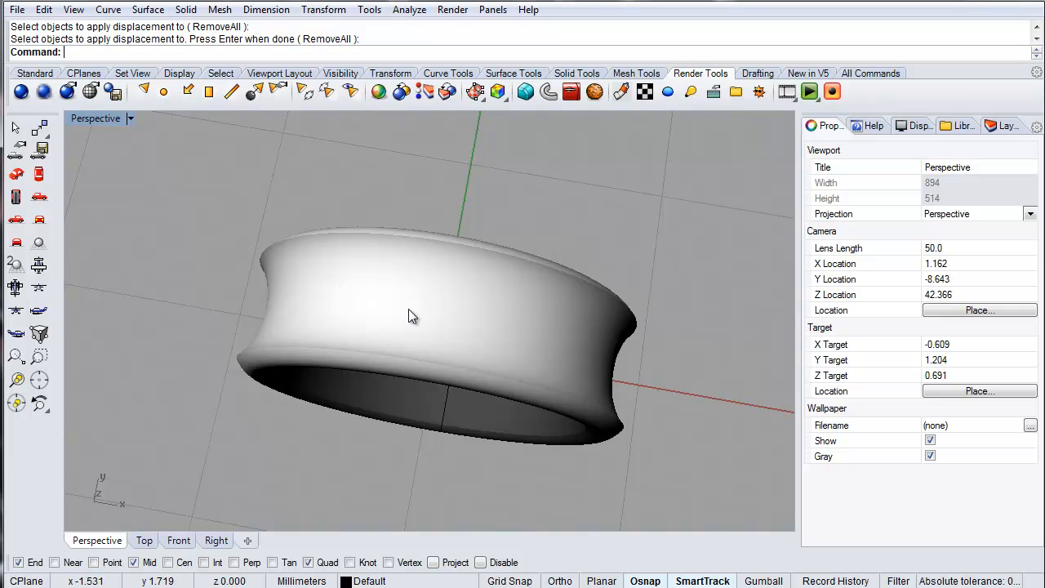
pyautogui.moveTo(419, 321); pyautogui.dragTo(419, 288, button='right')
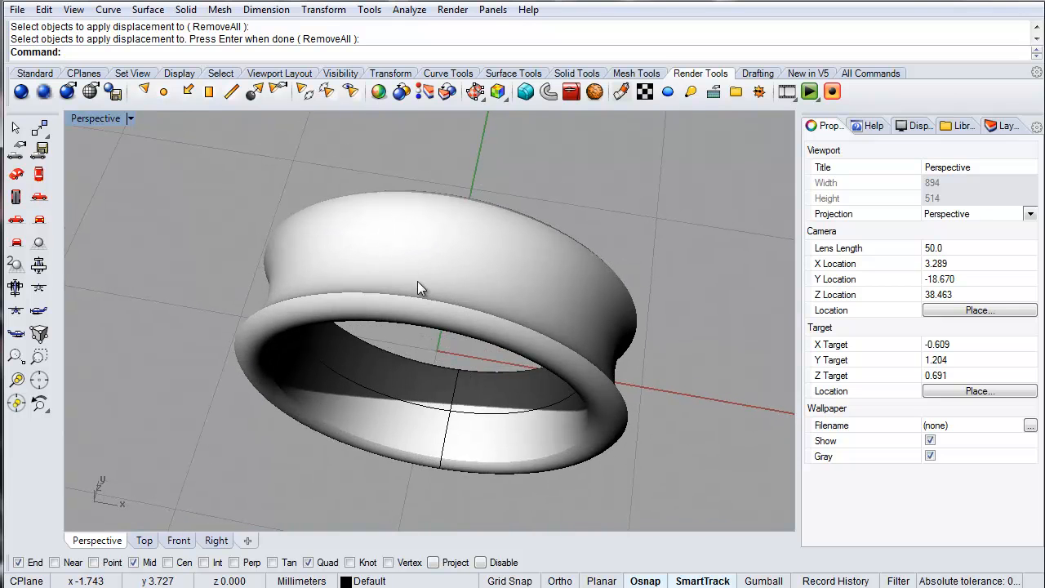
pyautogui.moveTo(401, 252); pyautogui.dragTo(428, 303, button='right')
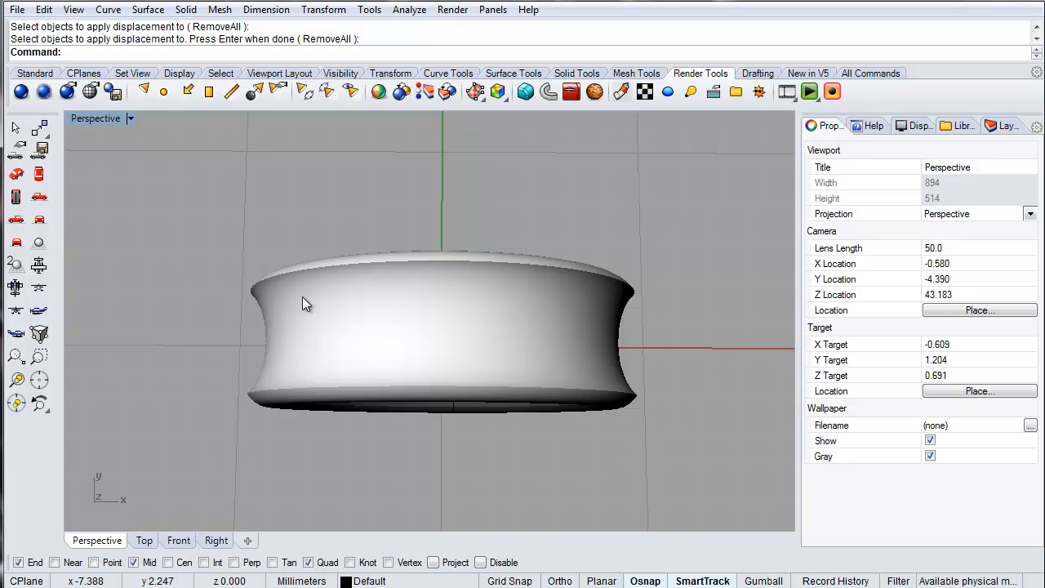
pyautogui.moveTo(443, 362)
pyautogui.mouseDown(button='right')
pyautogui.moveTo(420, 252)
pyautogui.moveTo(434, 352)
pyautogui.mouseUp(button='right')
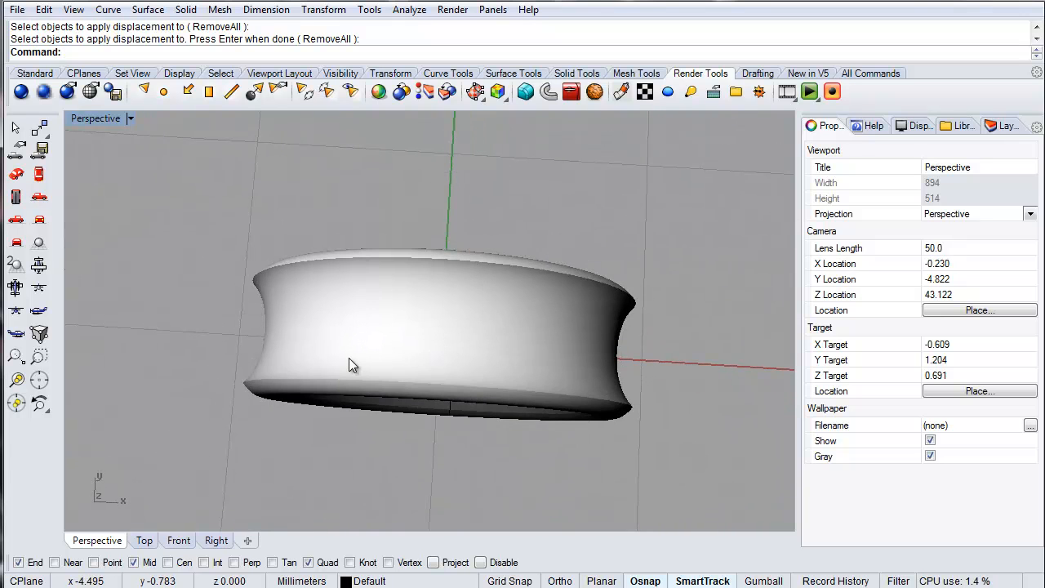
# - Extract a copy of the ring's concave outer surface with ExtractSrf, using Copy=Yes
pyautogui.write('ExtractSrf')
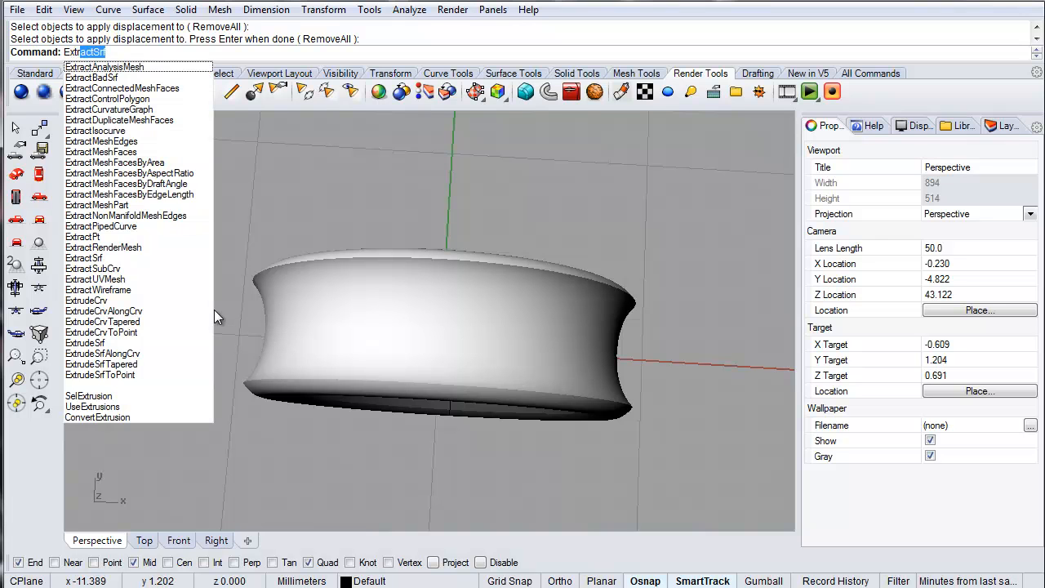
pyautogui.click(95, 258)
pyautogui.click(249, 52)
pyautogui.click(278, 373)
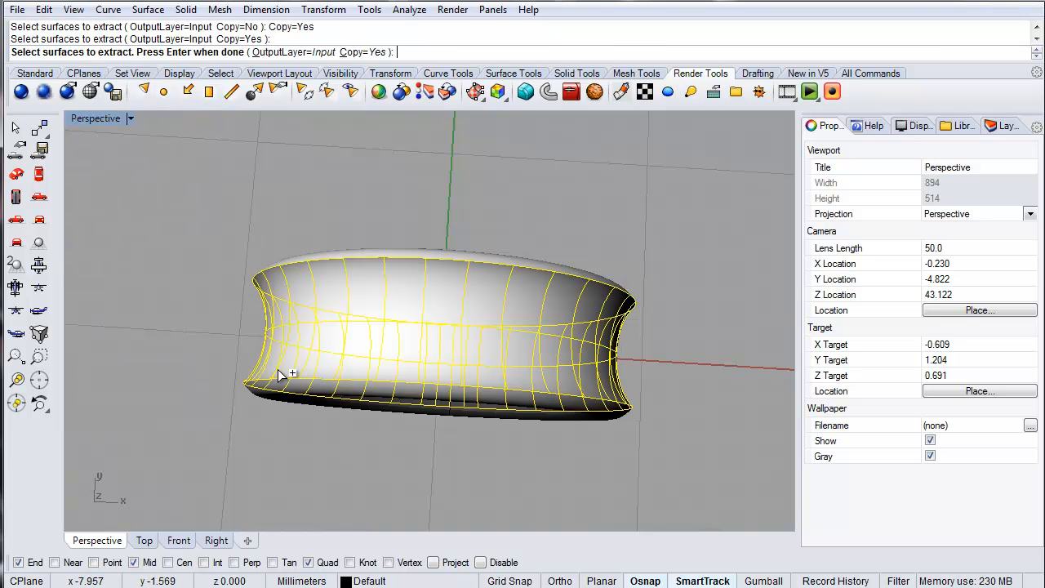
pyautogui.press('Return')
# - Invert the selection and hide everything except the extracted outer surface
pyautogui.moveTo(185, 386); pyautogui.dragTo(168, 356, button='right')
pyautogui.write('Invert')
pyautogui.press('Return')
pyautogui.write('Hide')
pyautogui.press('Return')
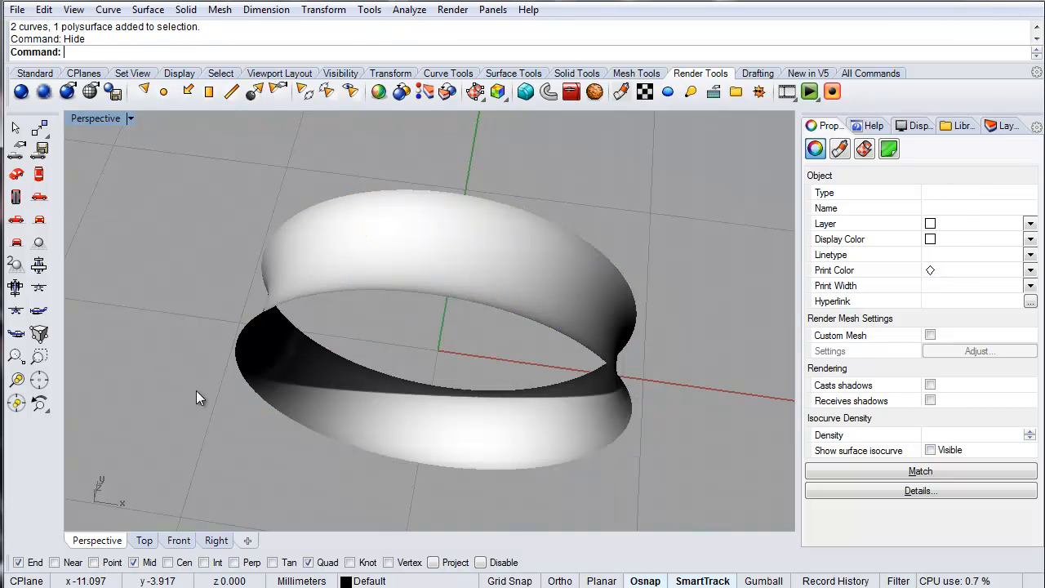
# - Start Apply Displacement on the extracted outer surface and move the displacement settings clear of the model
pyautogui.moveTo(349, 364); pyautogui.dragTo(371, 381, button='right')
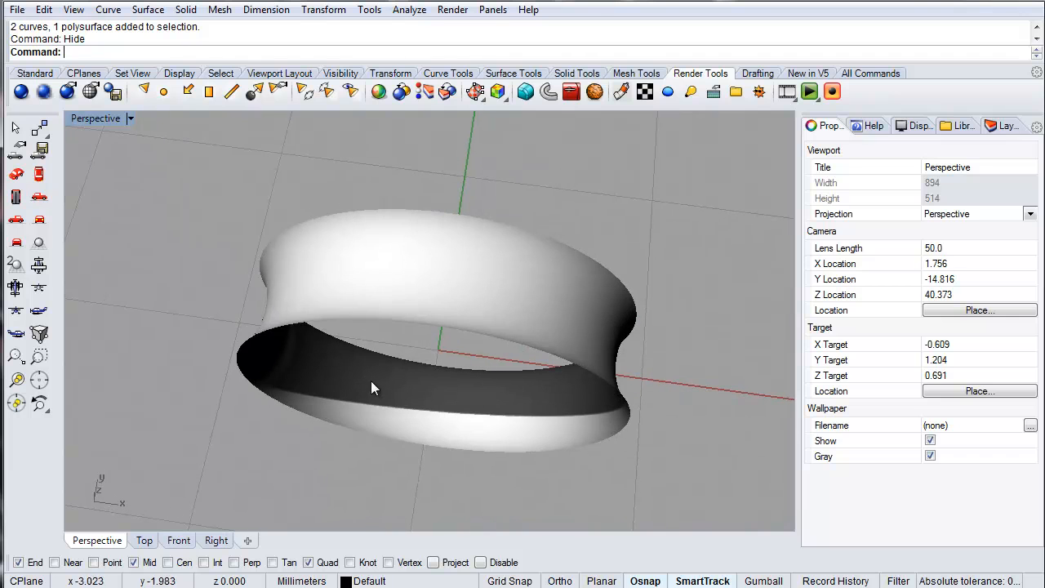
pyautogui.click(593, 90)
pyautogui.click(484, 230)
pyautogui.press('Return')
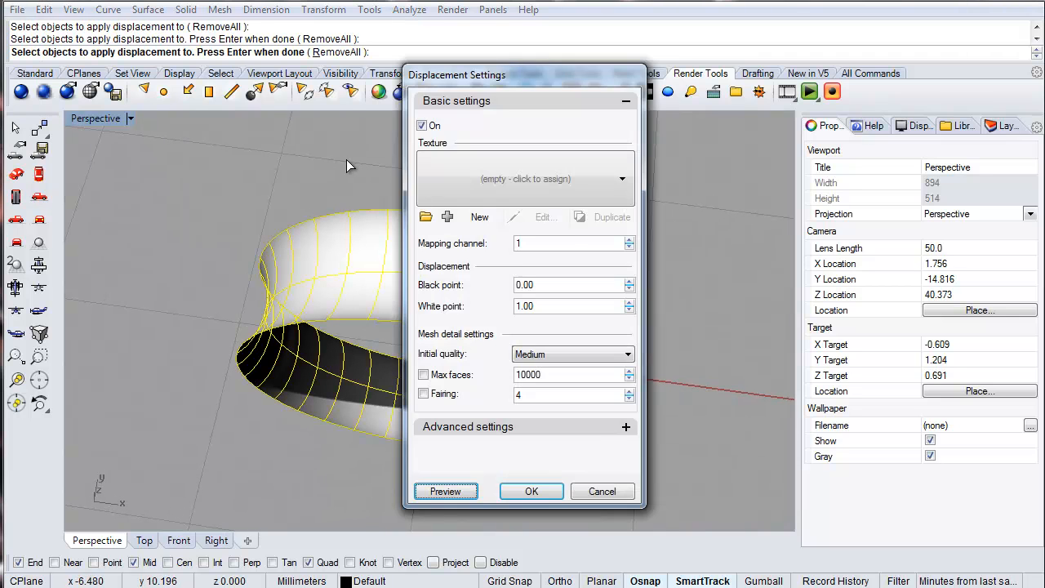
pyautogui.moveTo(556, 79); pyautogui.dragTo(247, 77)
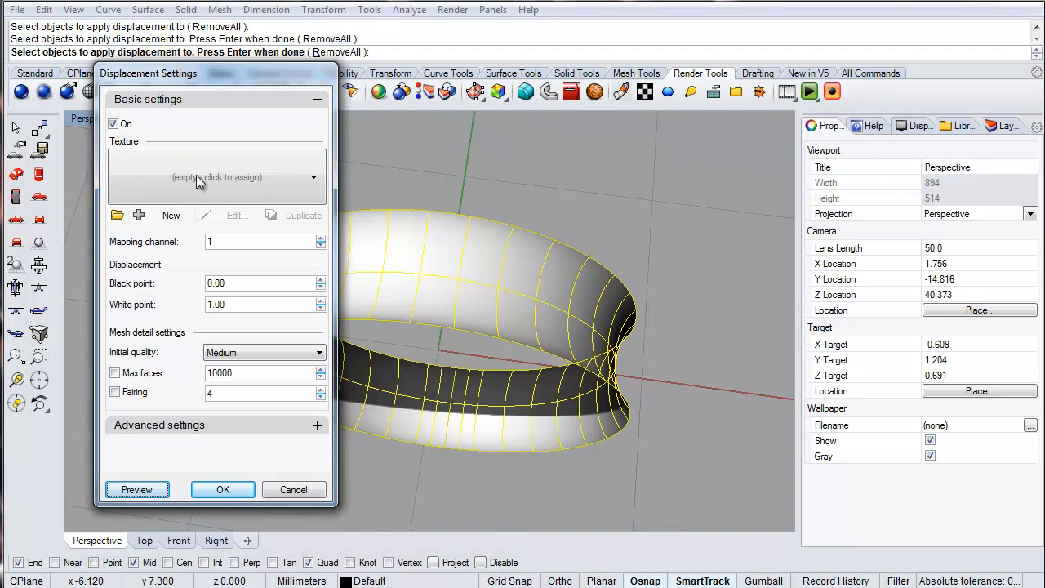
# - Assign a new Marble Texture with its default settings as the displacement texture
pyautogui.click(266, 177)
pyautogui.click(120, 218)
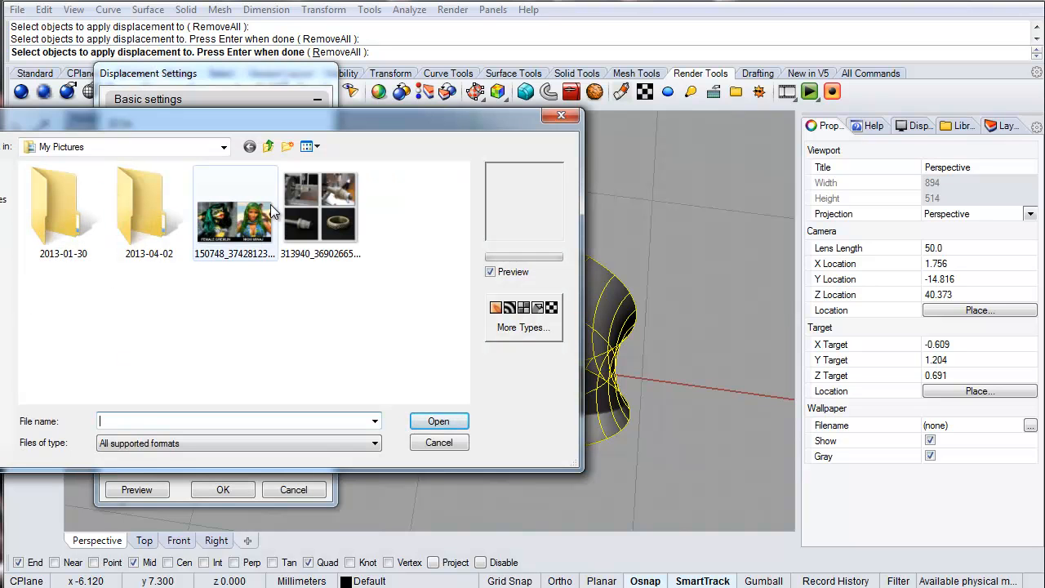
pyautogui.click(531, 326)
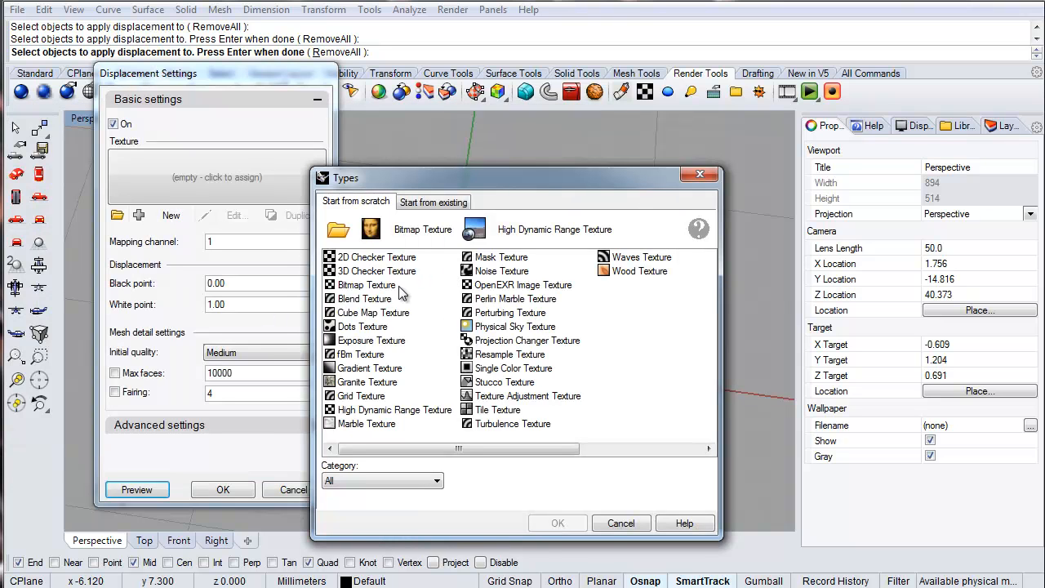
pyautogui.moveTo(534, 177); pyautogui.dragTo(523, 138)
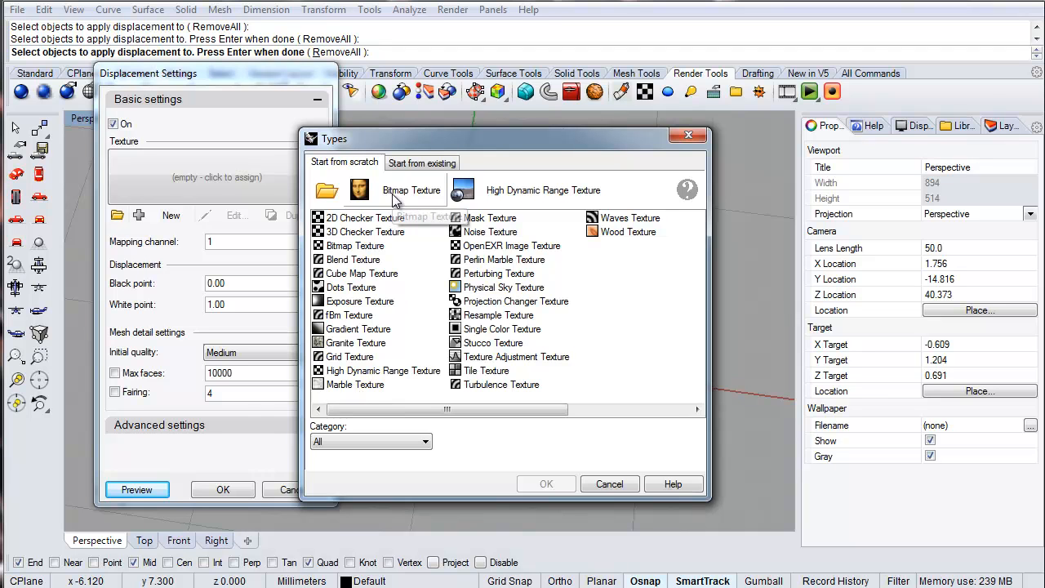
pyautogui.click(359, 385)
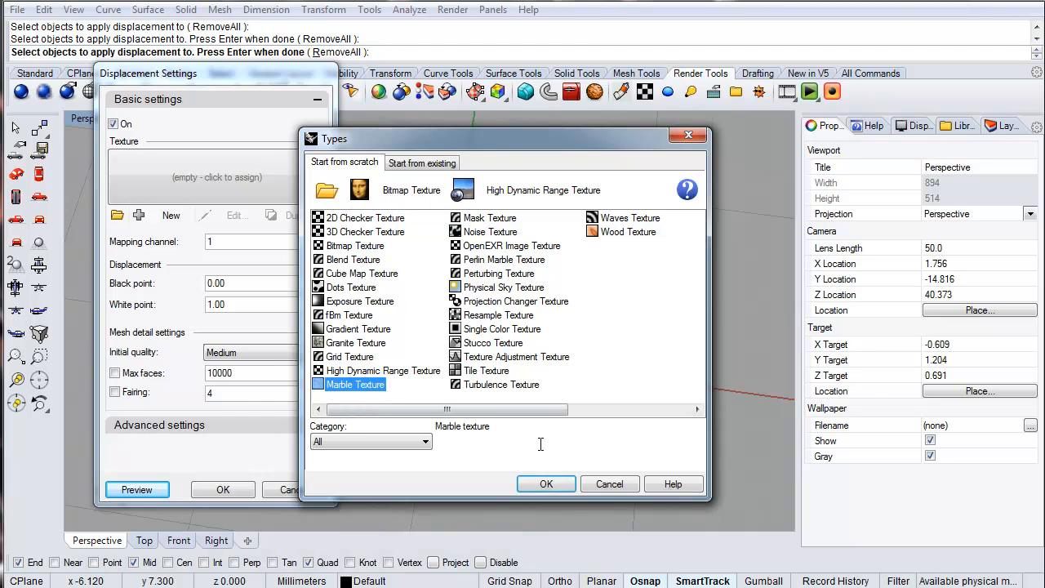
pyautogui.click(546, 484)
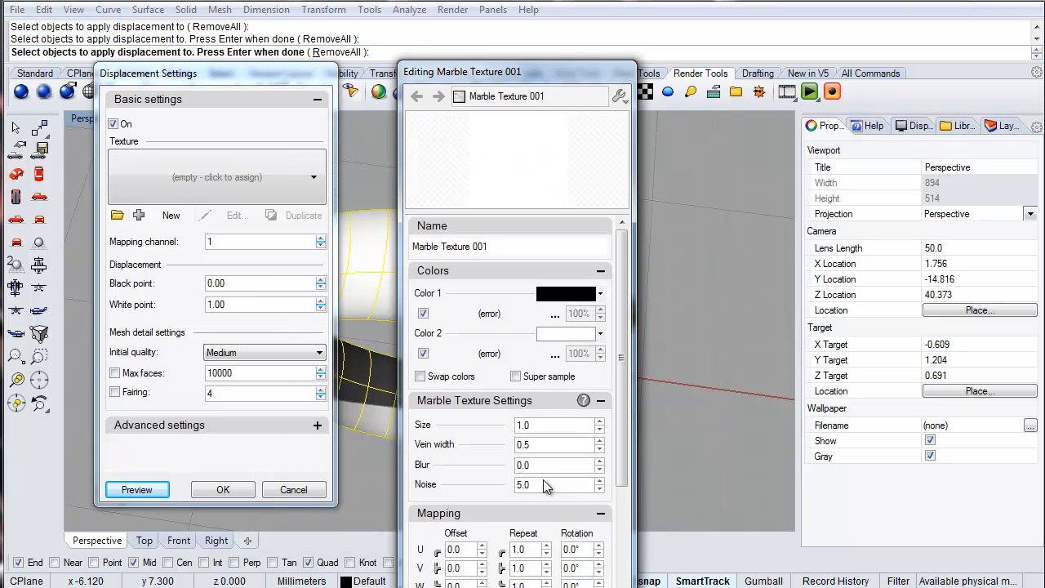
pyautogui.moveTo(499, 71); pyautogui.dragTo(441, 22)
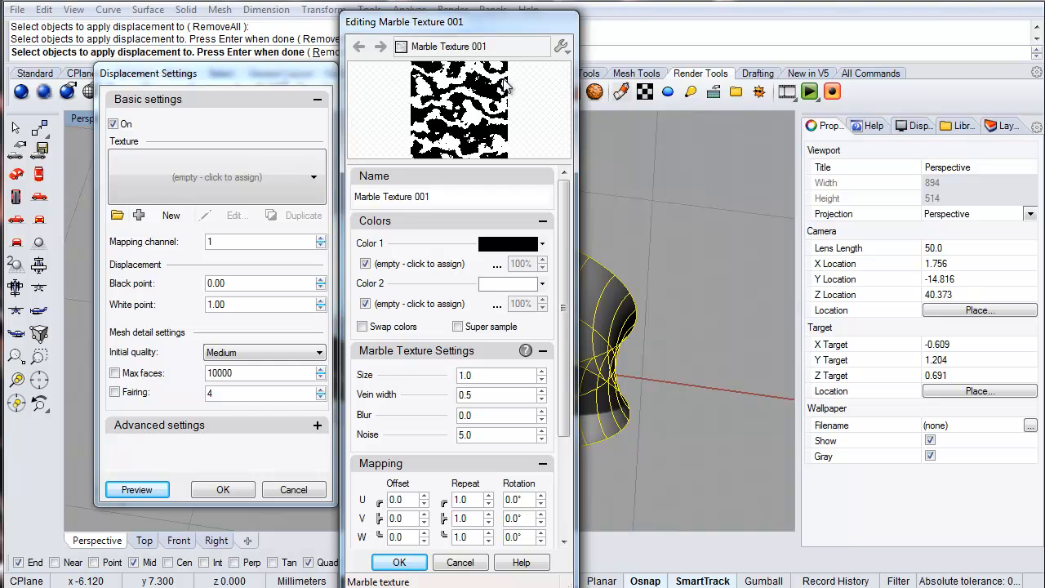
pyautogui.moveTo(474, 22); pyautogui.dragTo(248, 19)
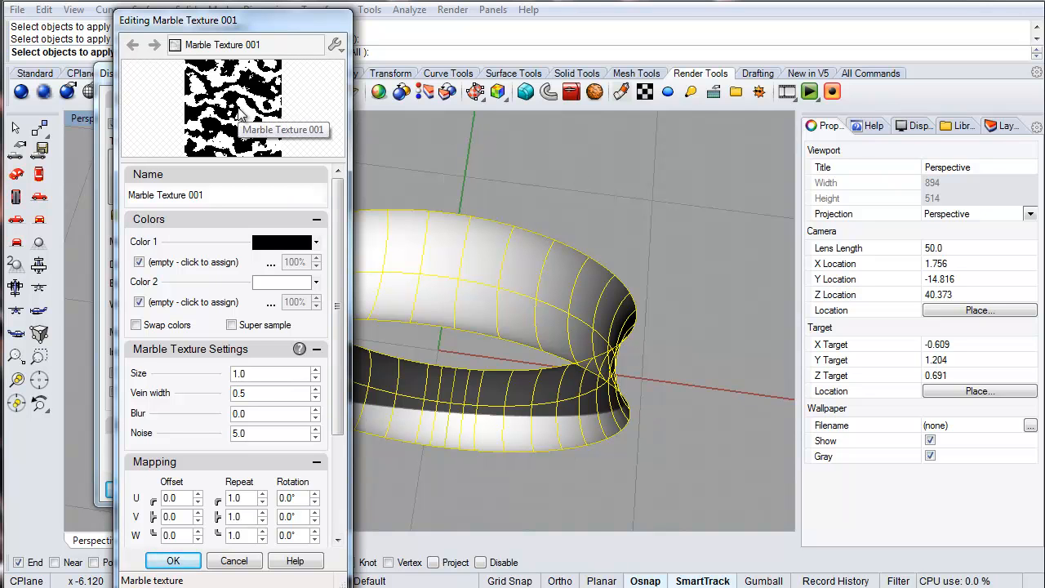
pyautogui.moveTo(264, 18); pyautogui.dragTo(819, 18)
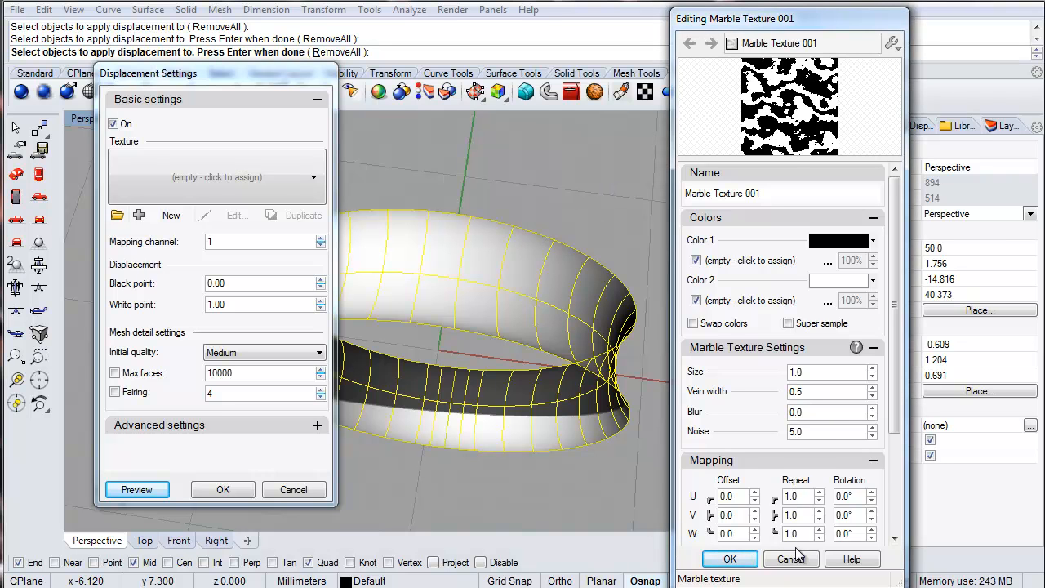
pyautogui.click(724, 560)
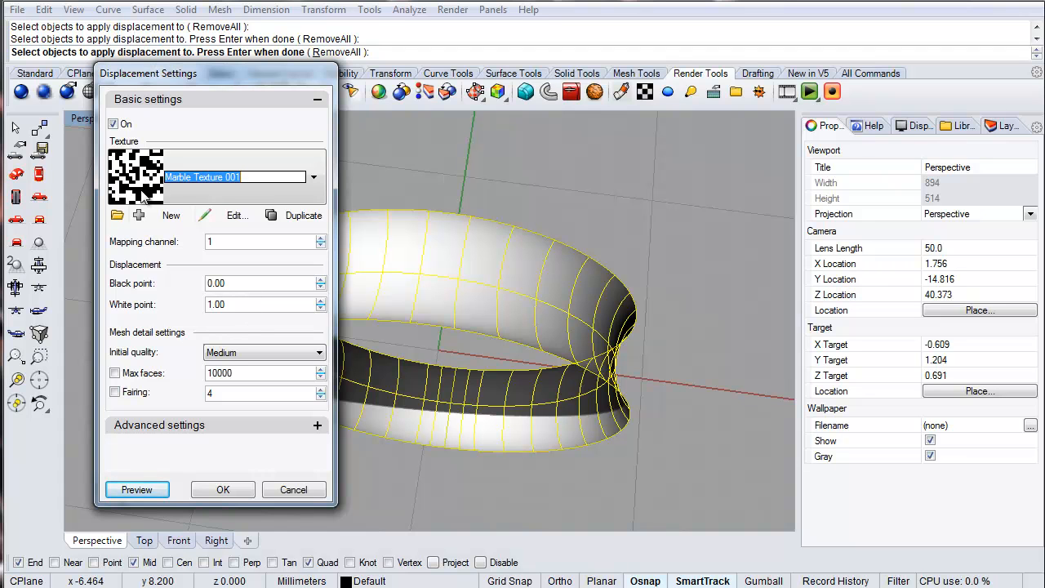
# - Set the displacement's white point to 0.1 and preview the result on the ring surface
pyautogui.doubleClick(231, 305)
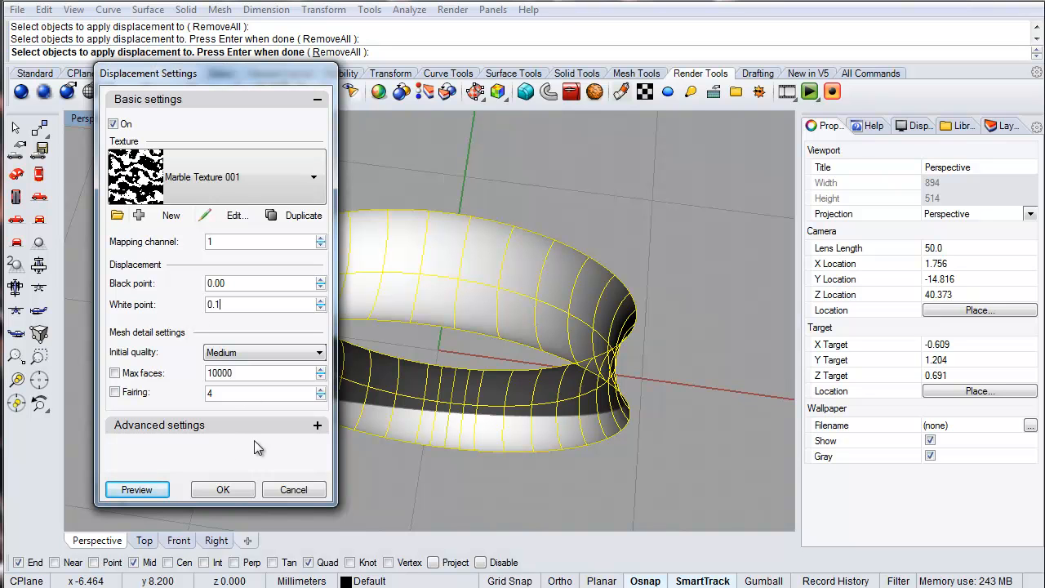
pyautogui.click(140, 489)
pyautogui.moveTo(422, 323); pyautogui.dragTo(694, 339, button='right')
pyautogui.scroll(-4, 694, 339)
pyautogui.moveTo(587, 353); pyautogui.dragTo(656, 272, button='right')
pyautogui.scroll(5, 589, 260)
pyautogui.moveTo(589, 260); pyautogui.dragTo(460, 366, button='right')
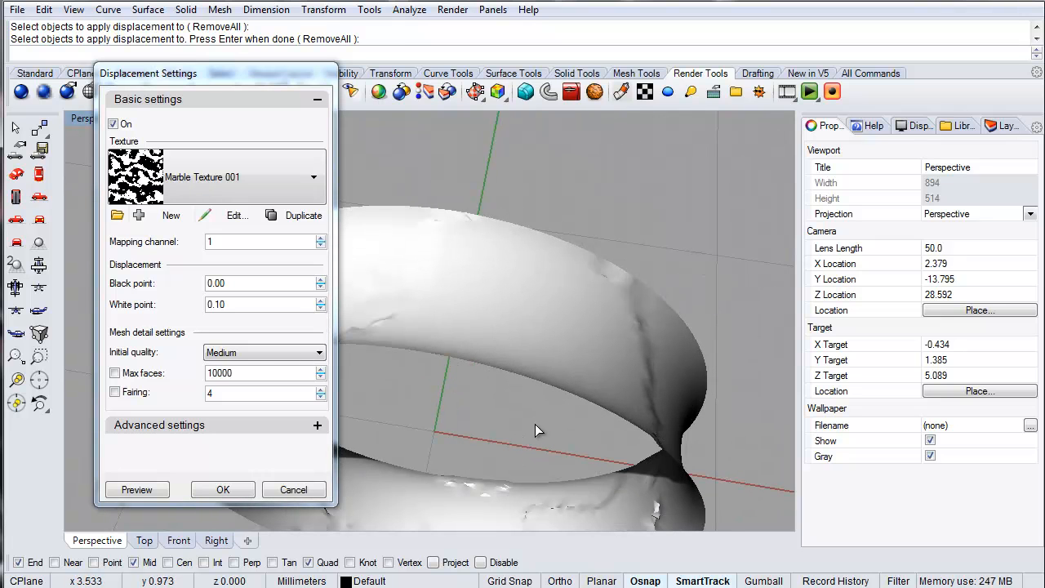
# - Set the marble texture's U repeat to 10 and examine the updated displacement around the ring
pyautogui.click(235, 216)
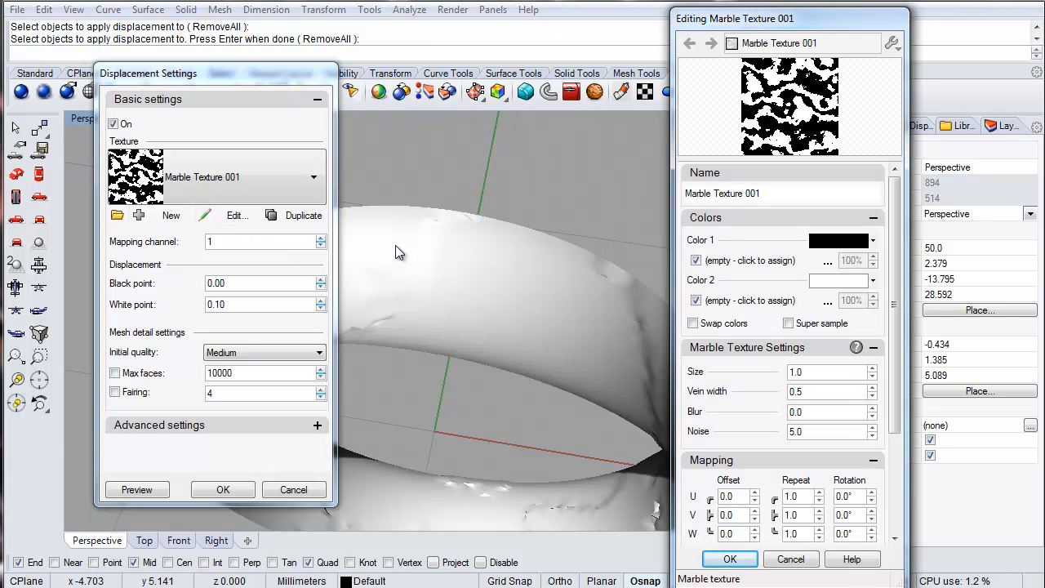
pyautogui.doubleClick(808, 495)
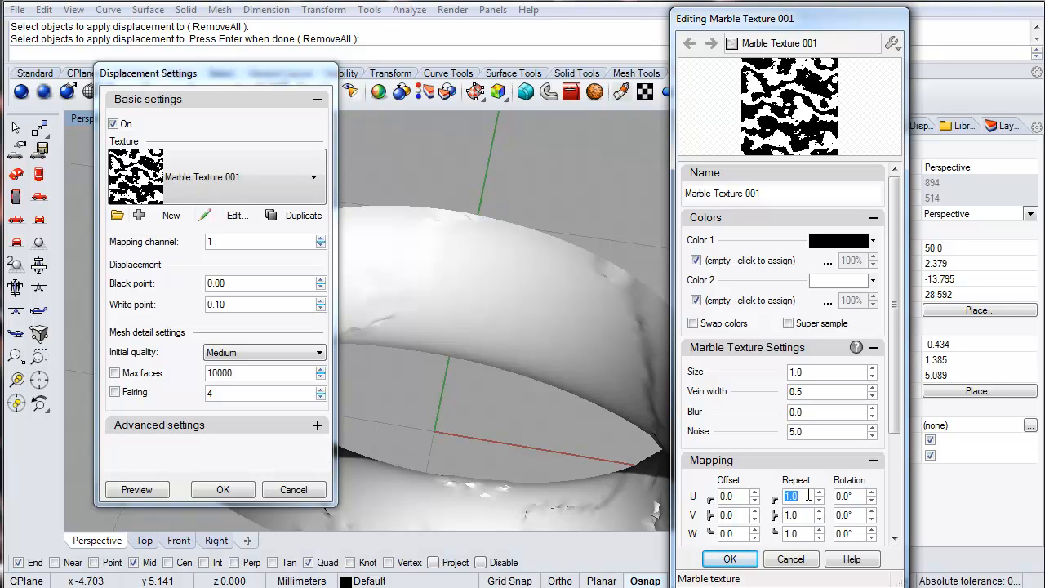
pyautogui.write('10')
pyautogui.press('Tab')
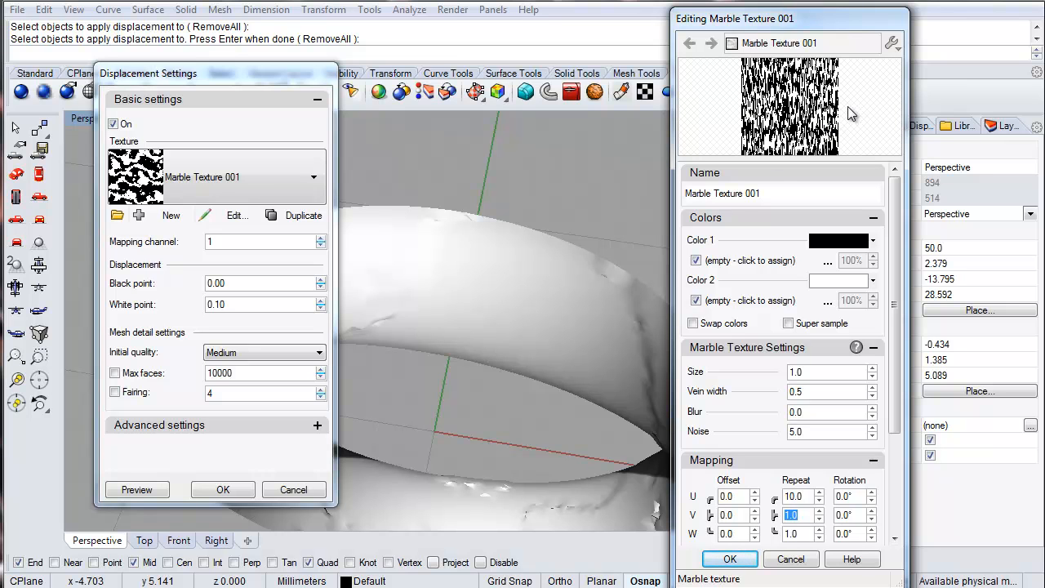
pyautogui.click(729, 560)
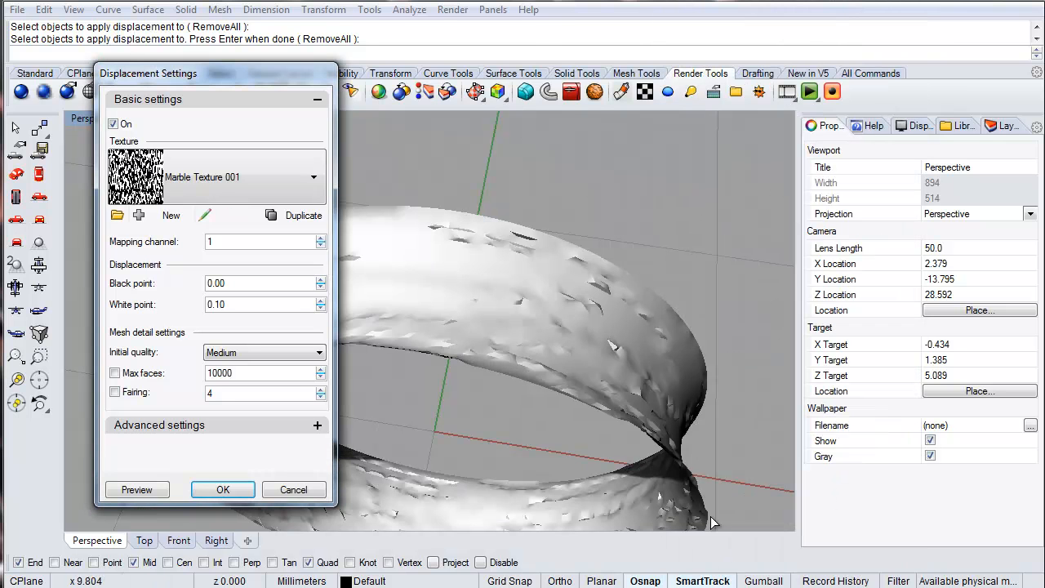
pyautogui.moveTo(543, 334); pyautogui.dragTo(543, 310, button='right')
pyautogui.scroll(-6, 625, 325)
pyautogui.moveTo(625, 325); pyautogui.dragTo(718, 458, button='right')
pyautogui.scroll(5, 571, 377)
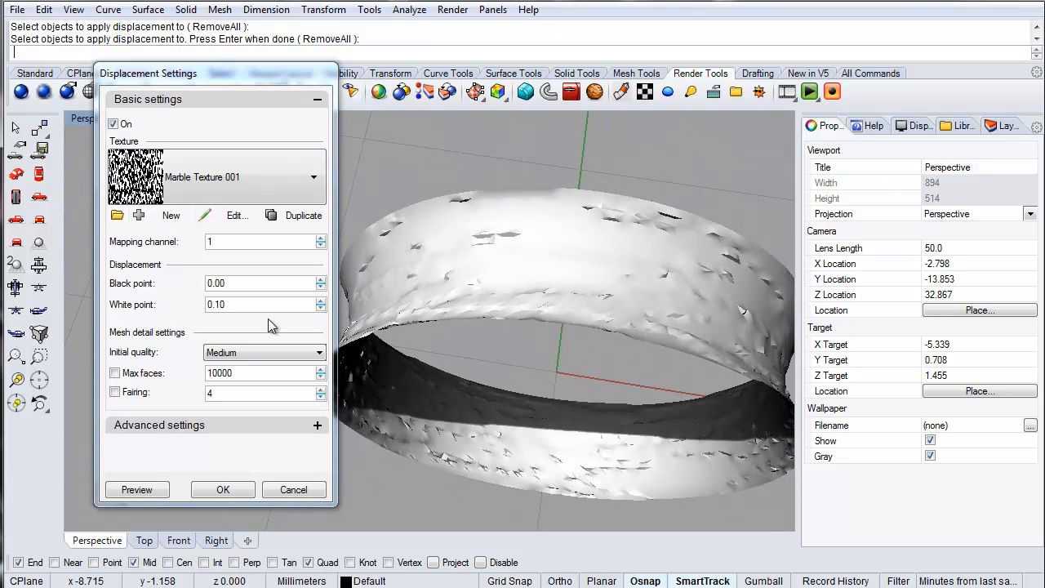
# - Increase the marble texture's V repeat for a finer, evenly scaled pattern and preview the displacement on the ring
pyautogui.click(234, 215)
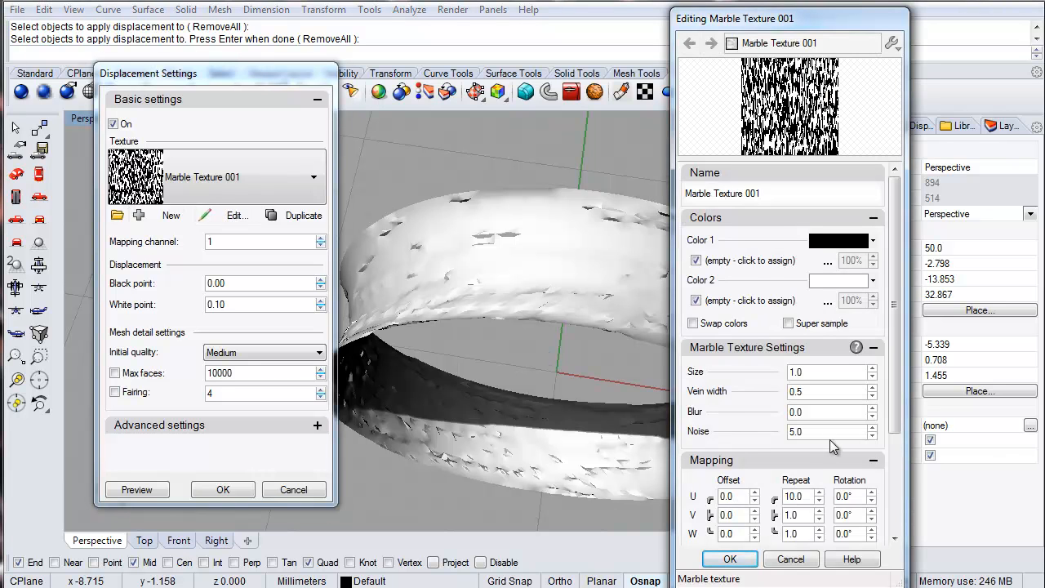
pyautogui.click(803, 514)
pyautogui.click(730, 559)
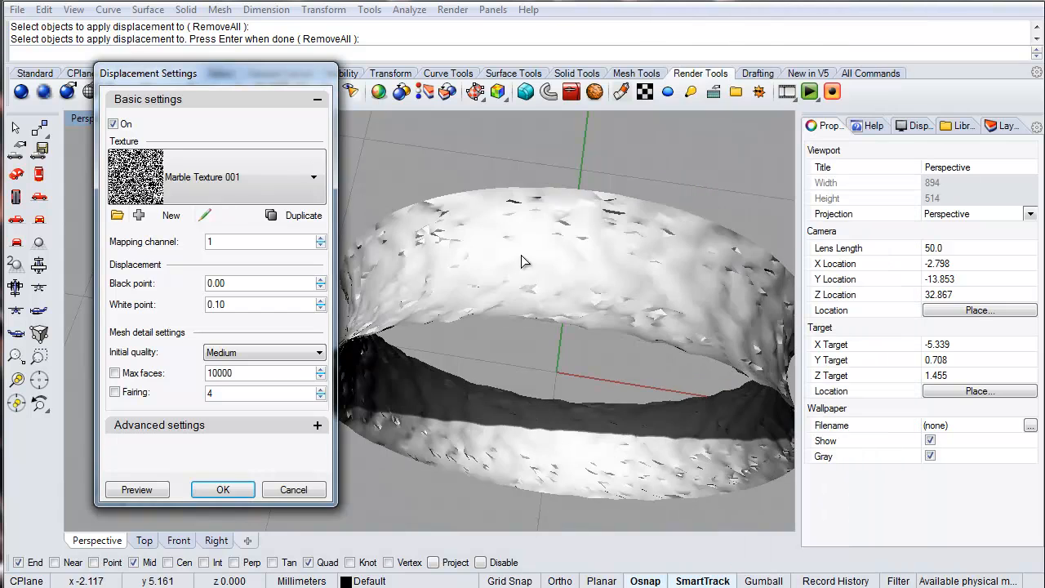
pyautogui.moveTo(522, 376); pyautogui.dragTo(516, 353, button='right')
pyautogui.scroll(-6, 417, 280)
pyautogui.click(137, 490)
pyautogui.moveTo(454, 345); pyautogui.dragTo(548, 311, button='right')
pyautogui.scroll(5, 515, 312)
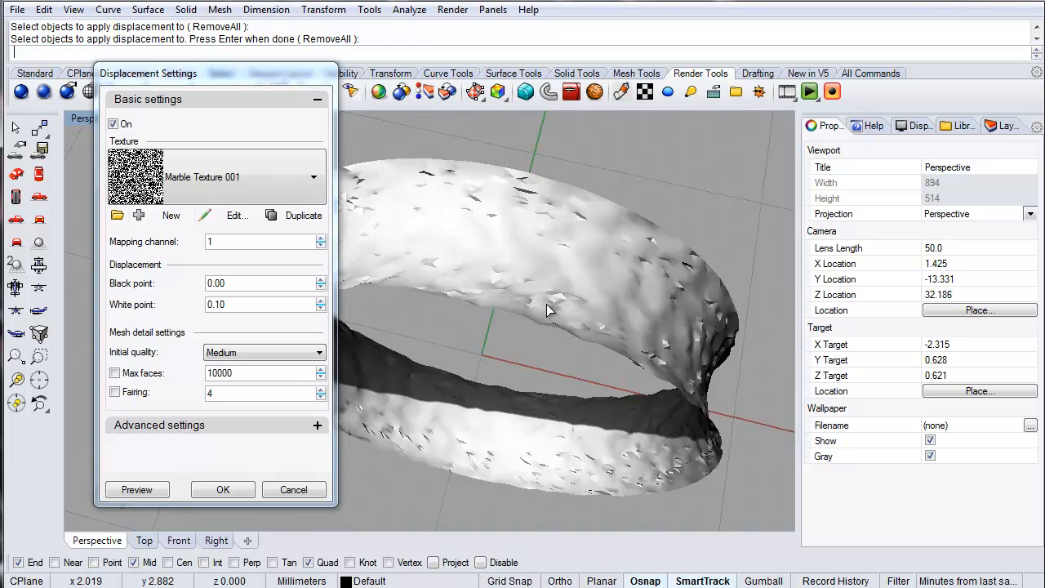
# - Set the displacement's initial mesh quality to High and preview it with the settings dialog moved aside
pyautogui.click(231, 352)
pyautogui.click(222, 389)
pyautogui.click(137, 489)
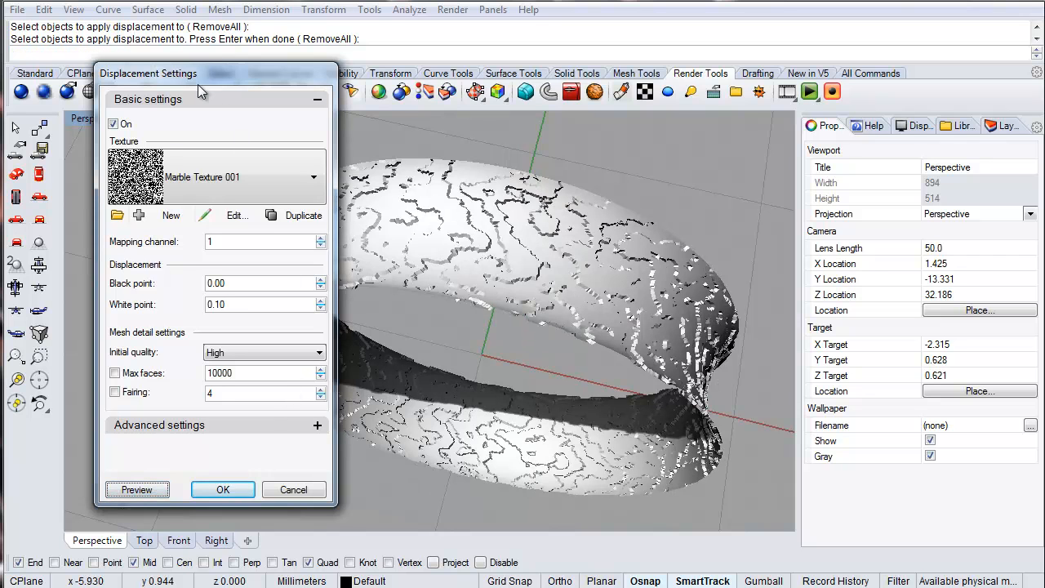
pyautogui.moveTo(193, 74); pyautogui.dragTo(254, 81)
pyautogui.moveTo(561, 291); pyautogui.dragTo(539, 304, button='right')
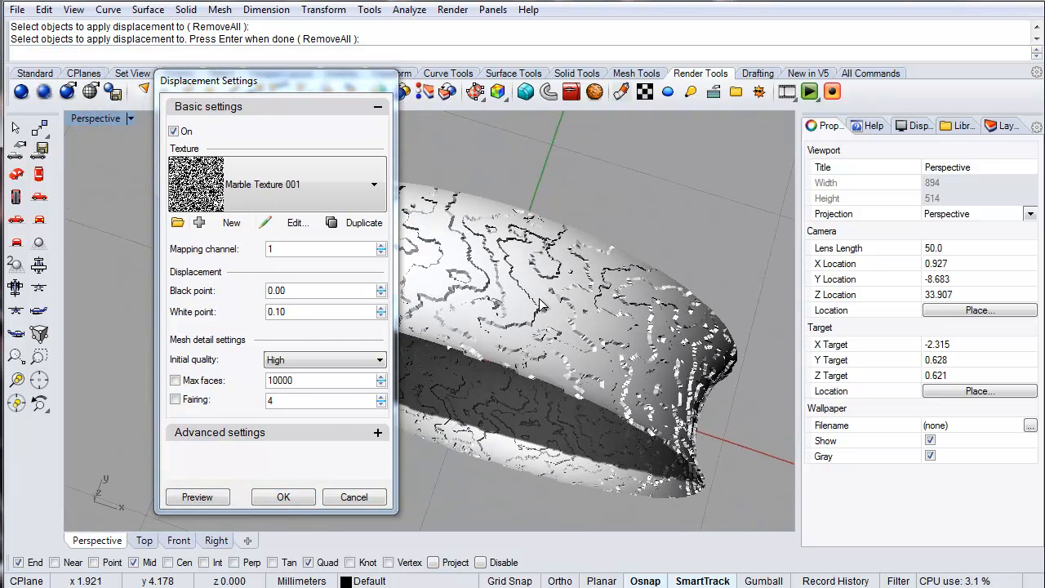
# - Set the displacement's initial mesh quality to Very high and preview the result on the ring
pyautogui.click(285, 360)
pyautogui.click(287, 402)
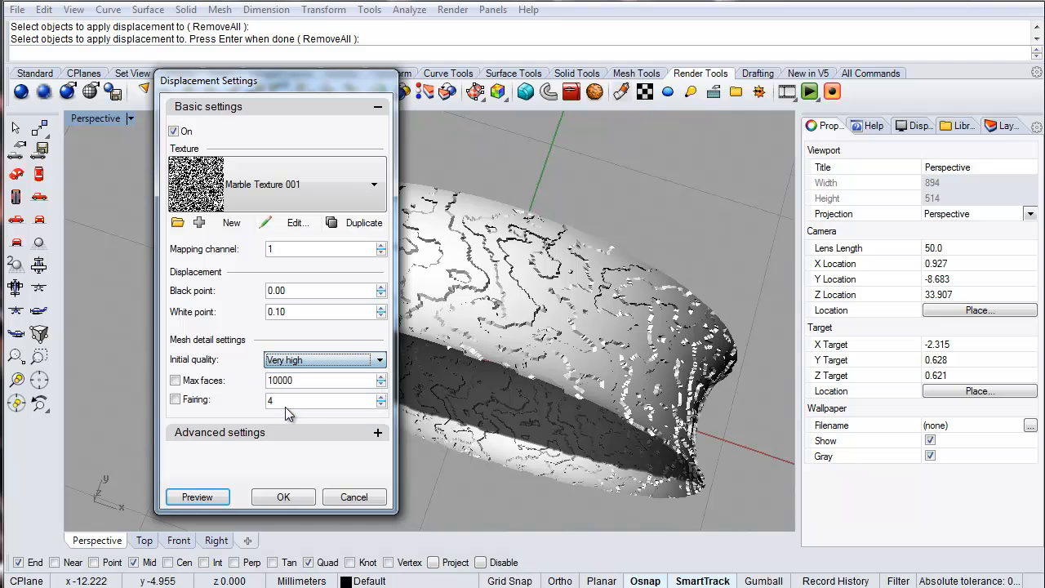
pyautogui.click(204, 497)
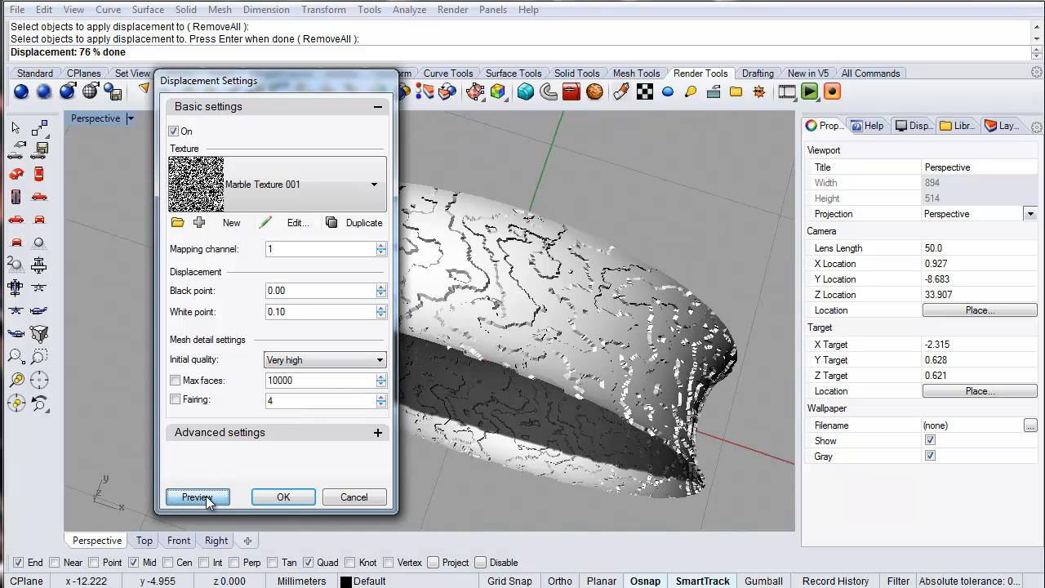
pyautogui.moveTo(510, 415); pyautogui.dragTo(562, 372, button='right')
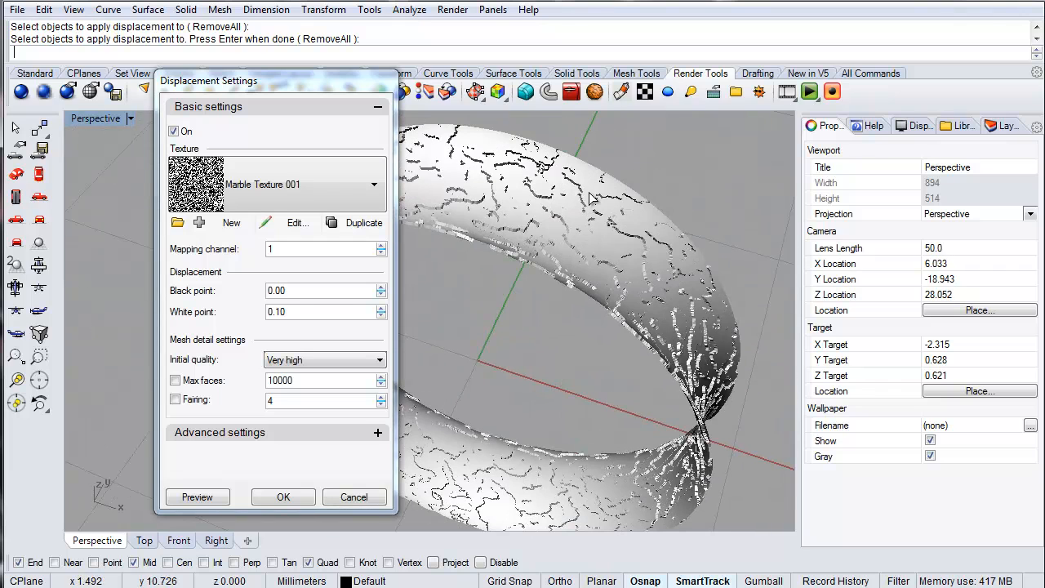
# - Expand the advanced displacement settings, then enable Fairing at 4 and inspect the previewed vein edges up close
pyautogui.click(377, 432)
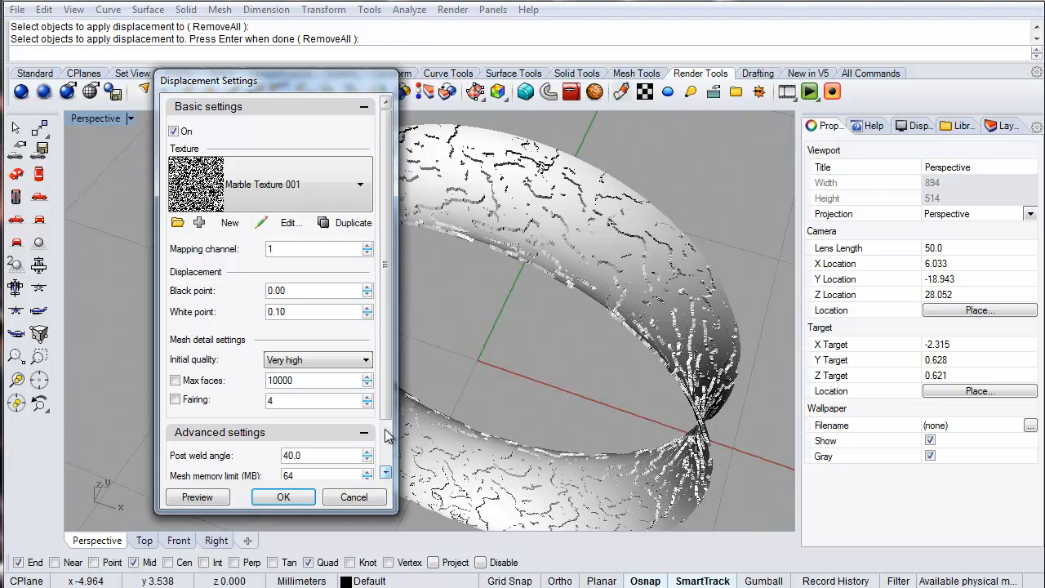
pyautogui.scroll(-2, 389, 242)
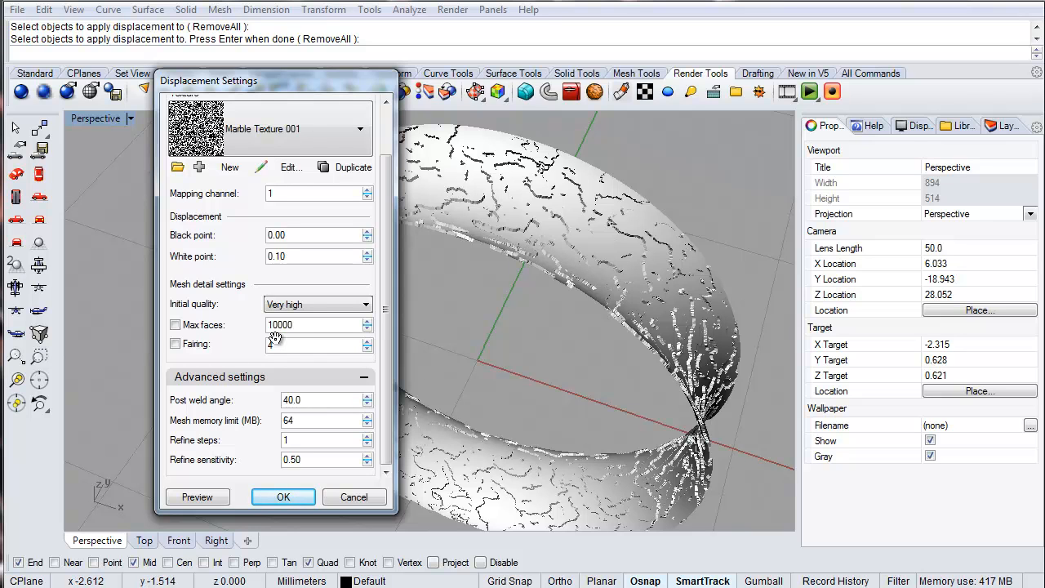
pyautogui.click(177, 344)
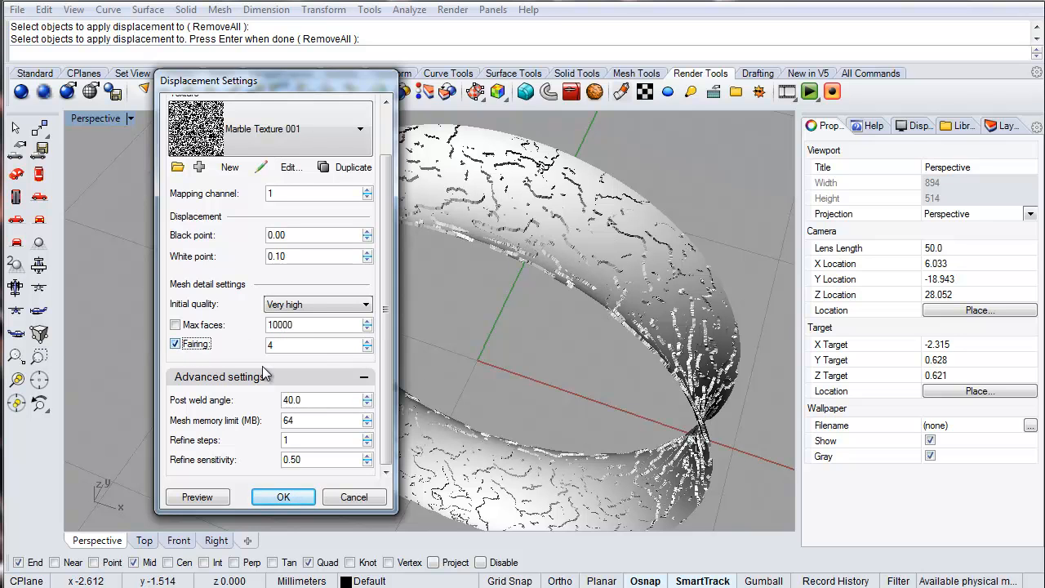
pyautogui.click(208, 502)
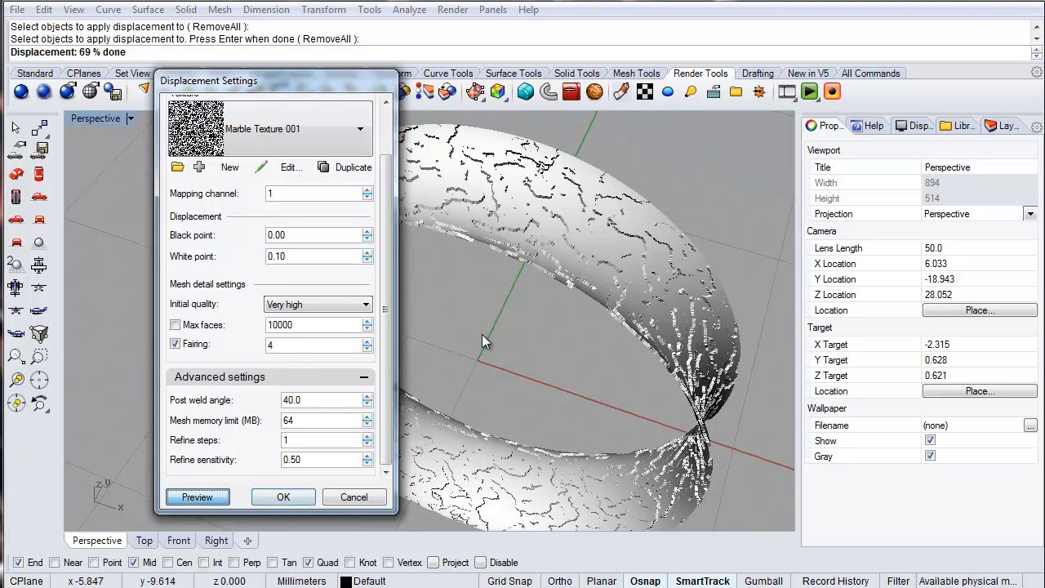
pyautogui.moveTo(503, 307)
pyautogui.mouseDown(button='right')
pyautogui.moveTo(630, 346)
pyautogui.moveTo(601, 234)
pyautogui.moveTo(482, 224)
pyautogui.moveTo(470, 276)
pyautogui.moveTo(497, 292)
pyautogui.mouseUp(button='right')
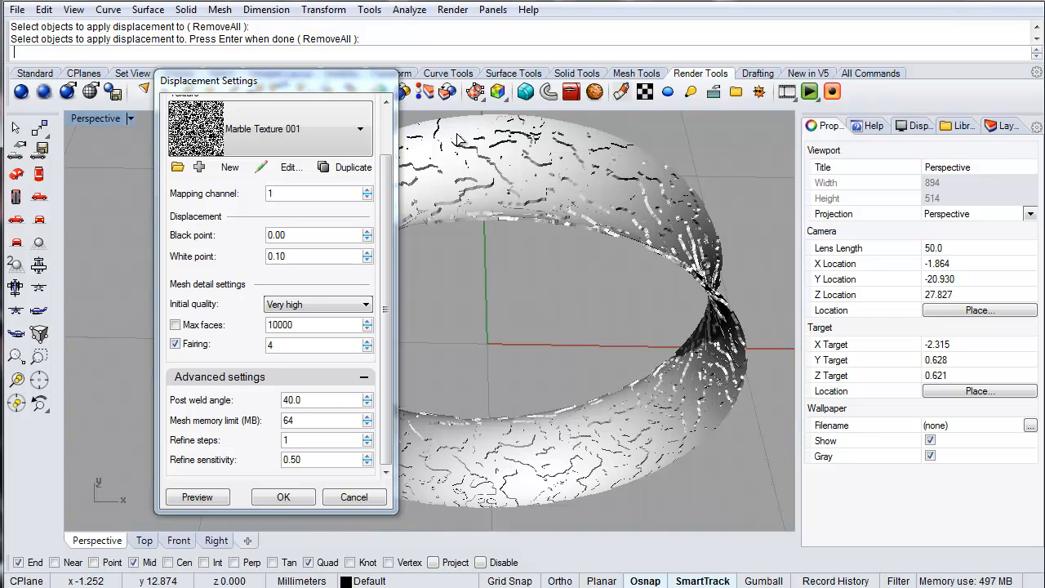
pyautogui.moveTo(490, 173); pyautogui.dragTo(494, 301, button='right')
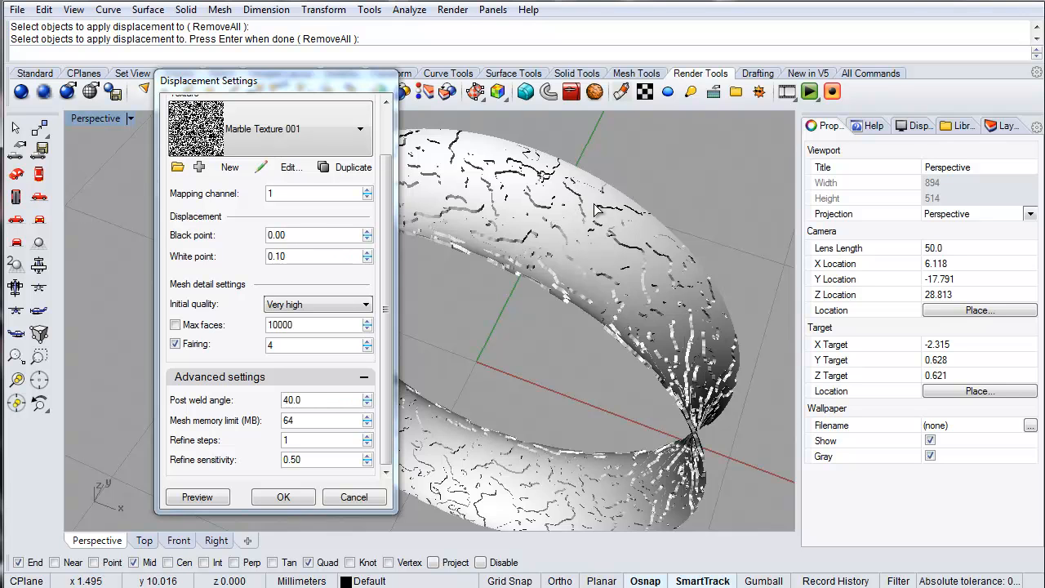
pyautogui.scroll(5, 576, 204)
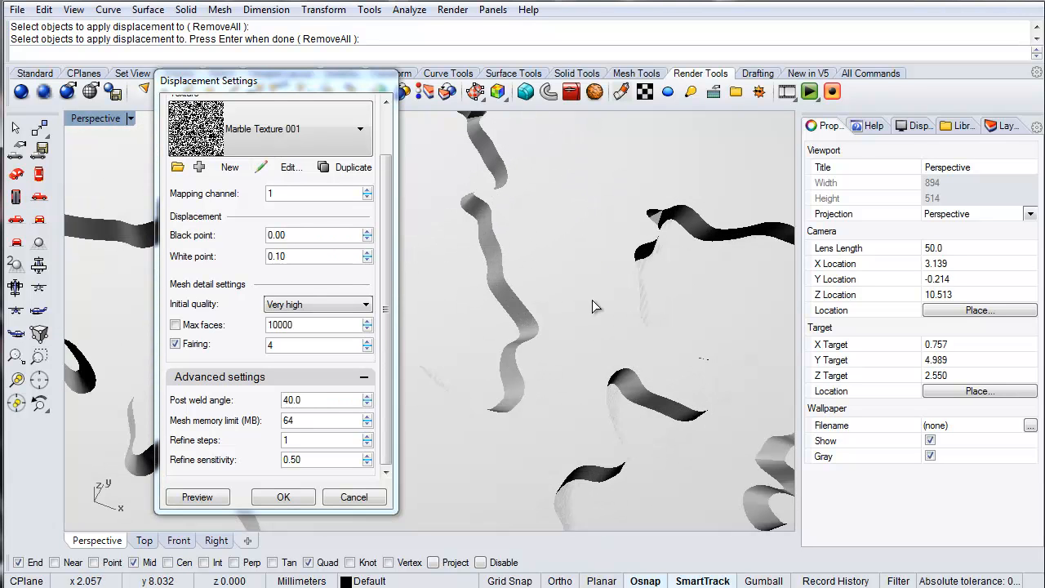
pyautogui.scroll(-6, 592, 300)
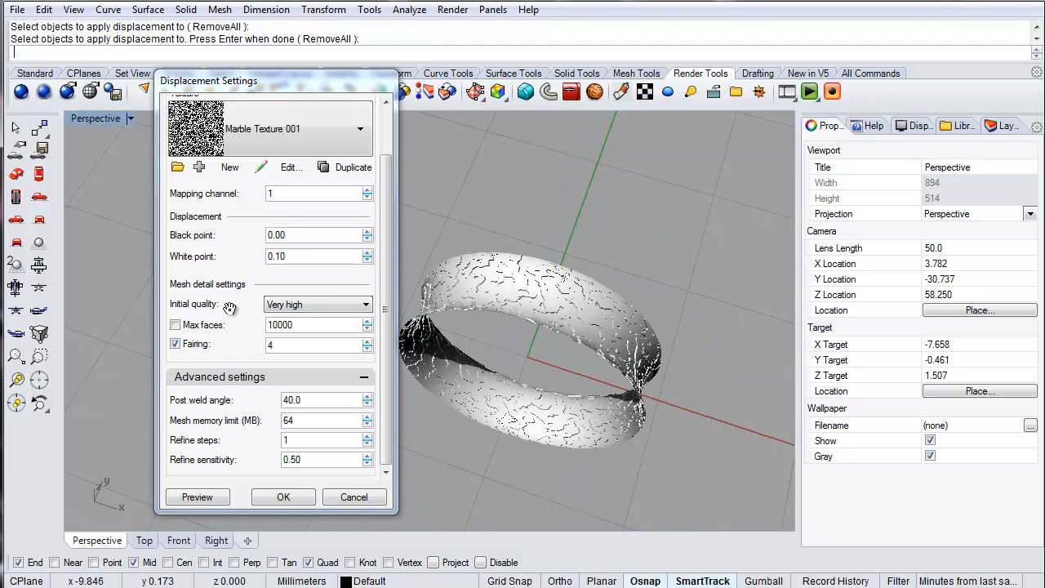
# - Try previewing the displacement with the initial mesh quality set to Extremely high
pyautogui.click(291, 306)
pyautogui.click(295, 361)
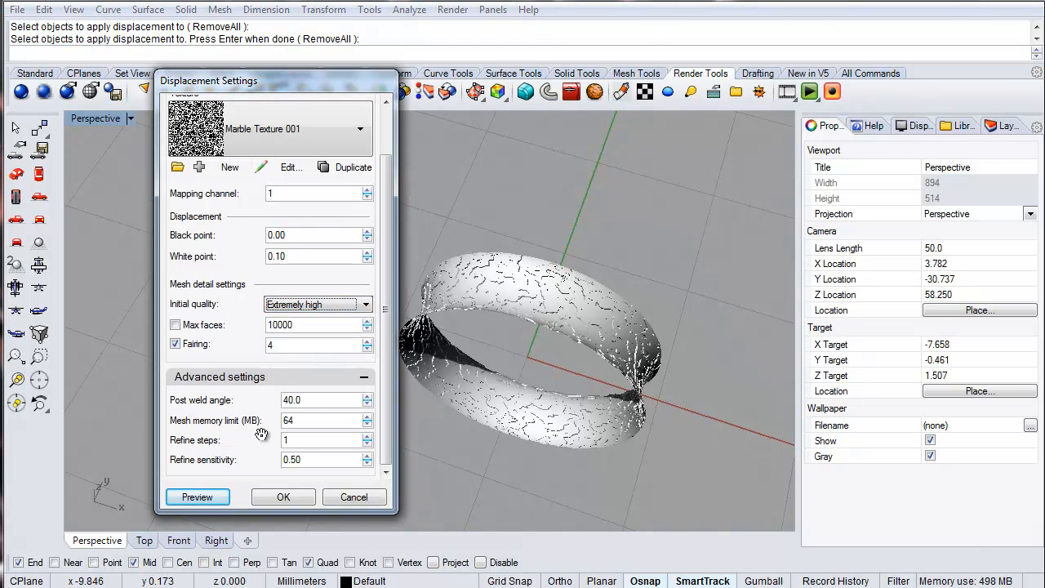
pyautogui.click(217, 500)
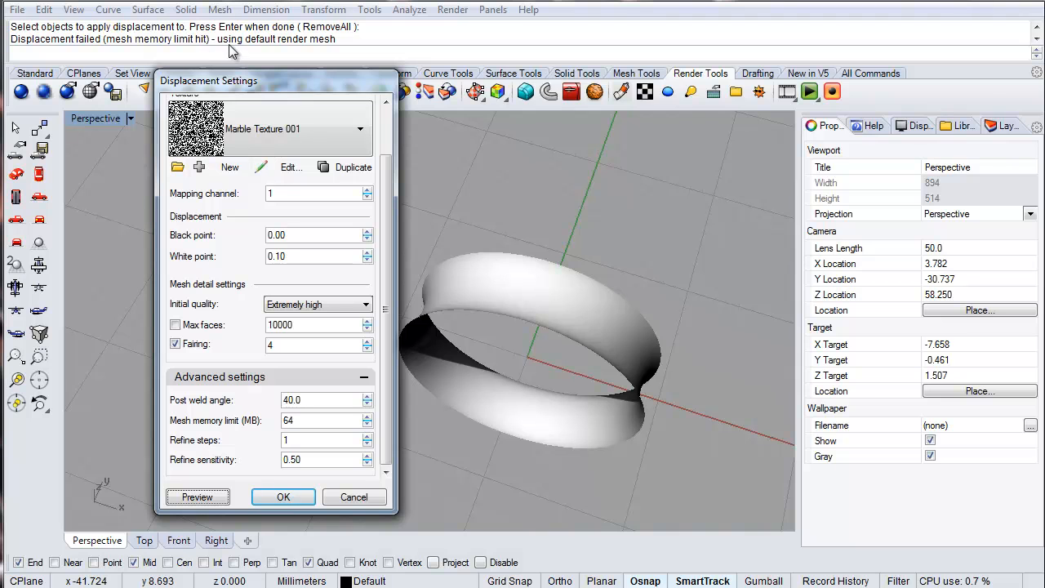
# - Set the mesh memory limit to 128 MB and the refine steps to 2, and preview the displacement
pyautogui.doubleClick(297, 418)
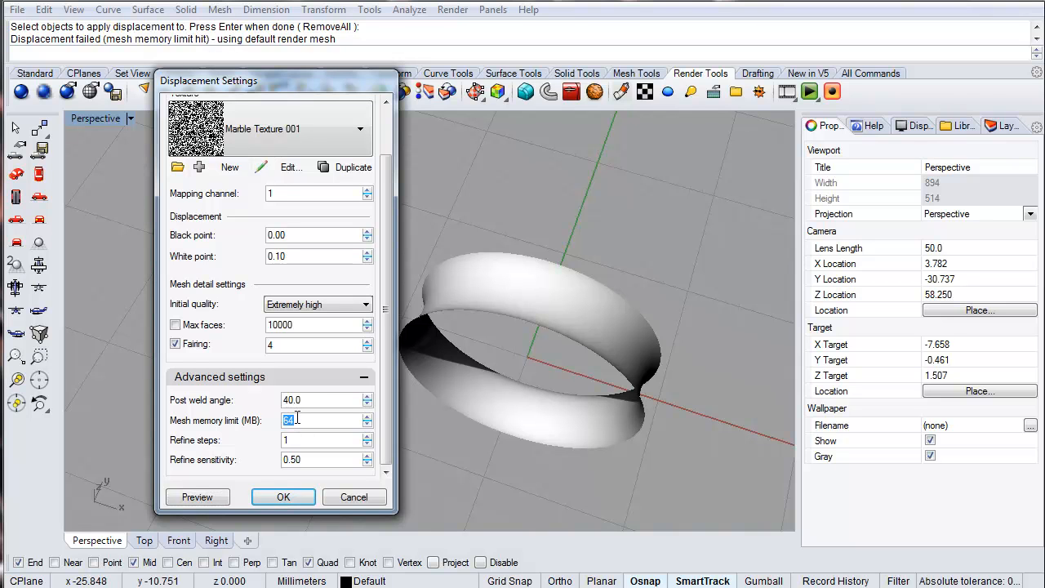
pyautogui.write('128')
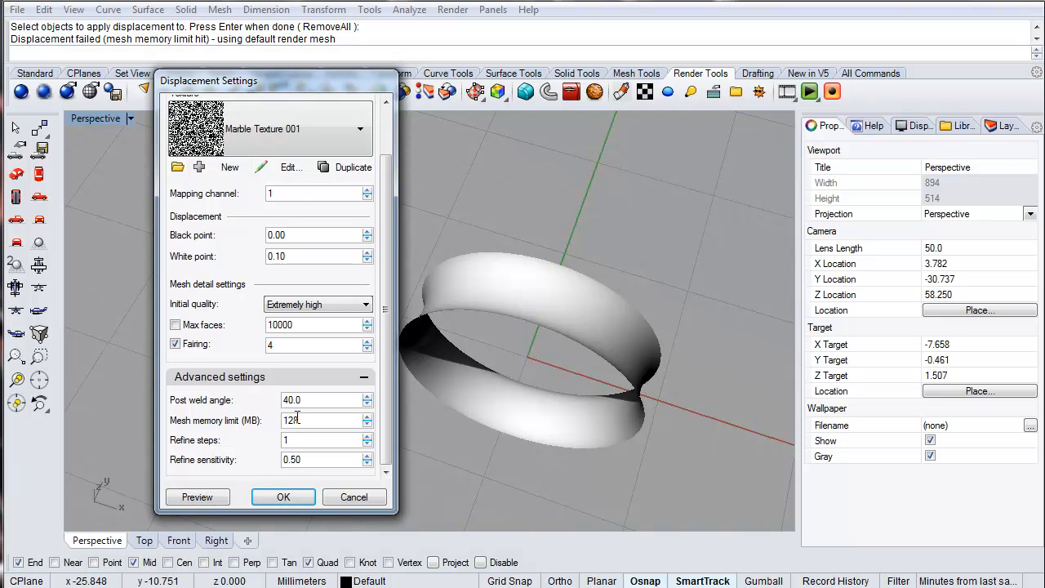
pyautogui.doubleClick(295, 440)
pyautogui.click(201, 497)
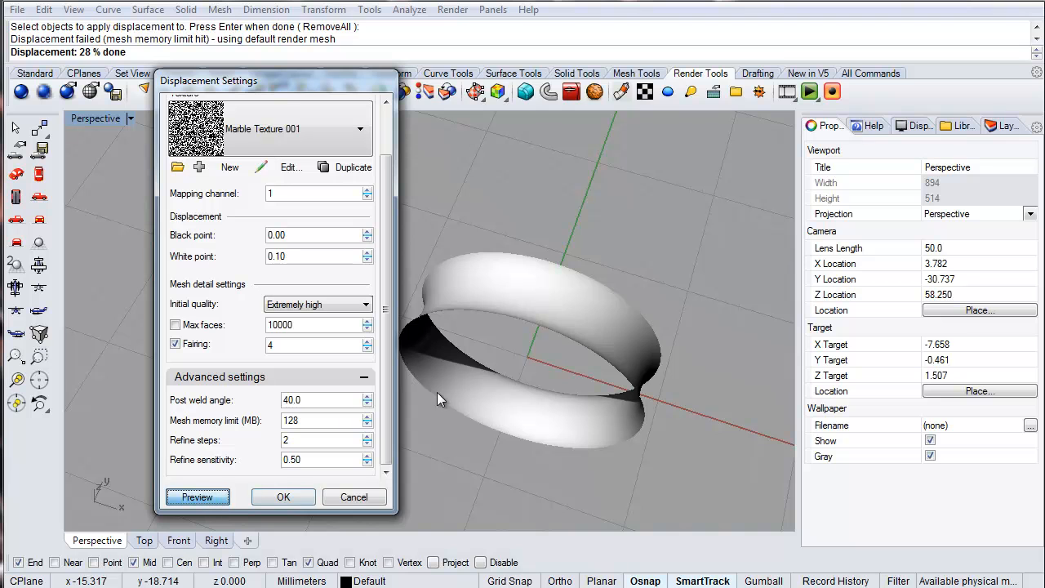
# - Raise the mesh memory limit to 256 MB and then 512 MB, previewing the displacement with each limit
pyautogui.doubleClick(305, 418)
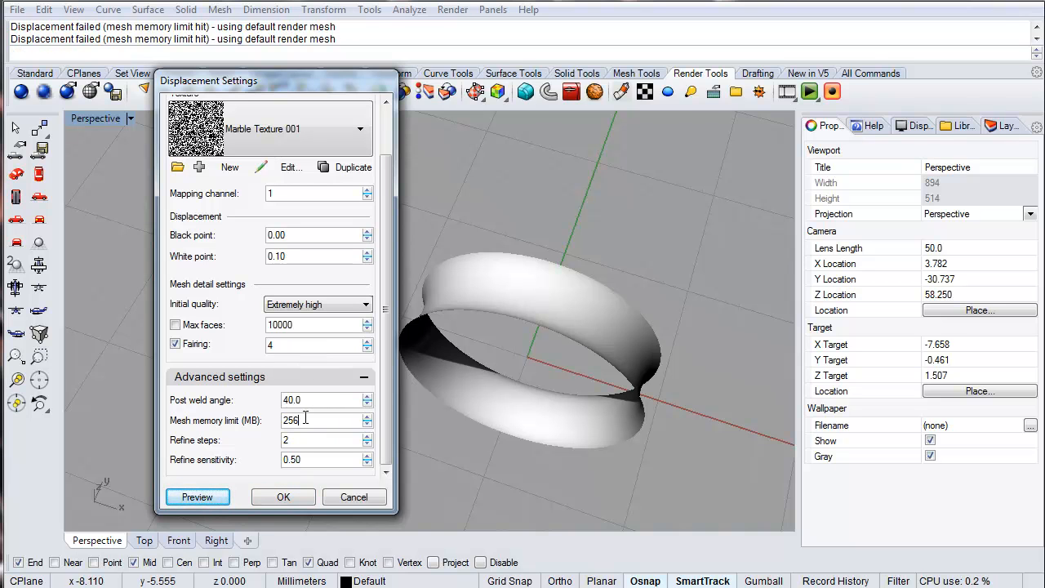
pyautogui.doubleClick(298, 441)
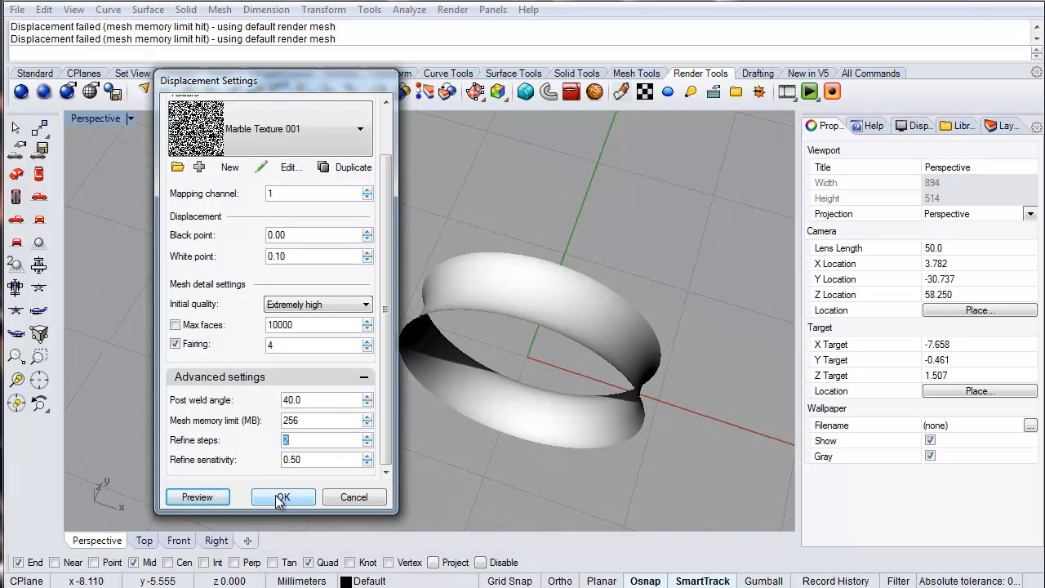
pyautogui.click(202, 498)
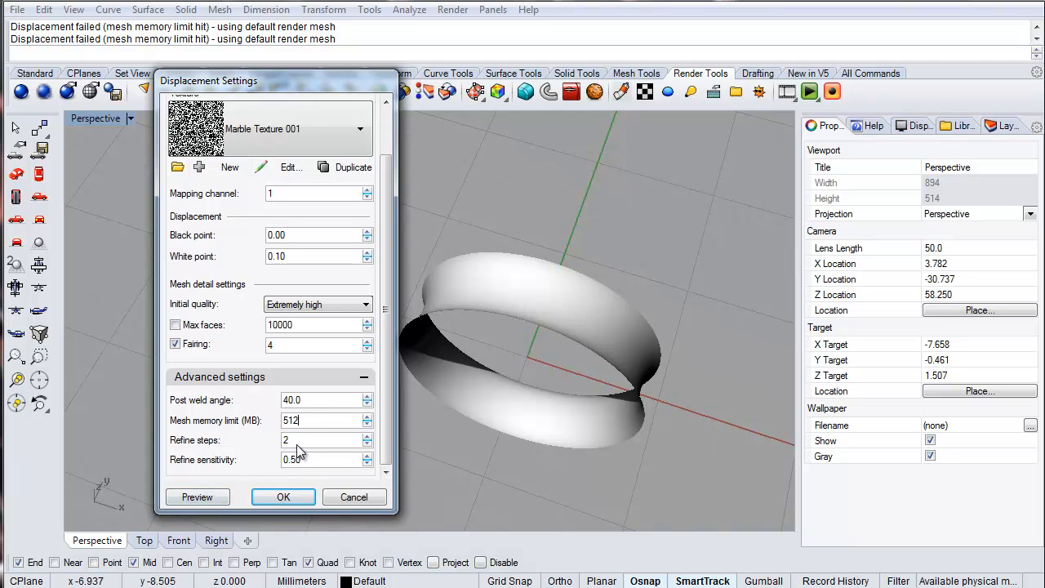
pyautogui.click(197, 496)
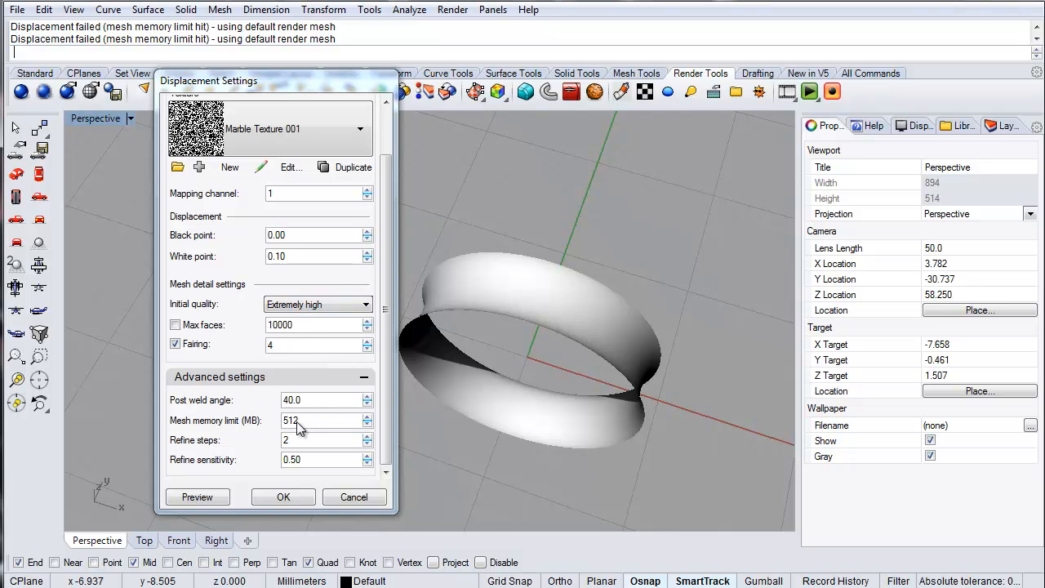
# - Set the initial mesh quality to Very high, inspect the previewed displacement on the ring, and accept the settings
pyautogui.click(290, 309)
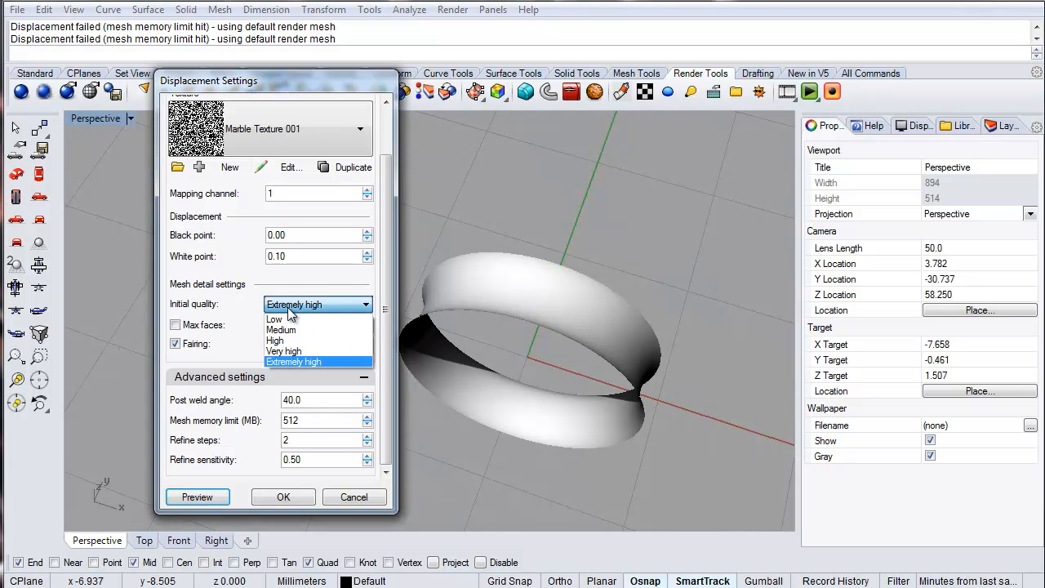
pyautogui.click(288, 351)
pyautogui.click(232, 501)
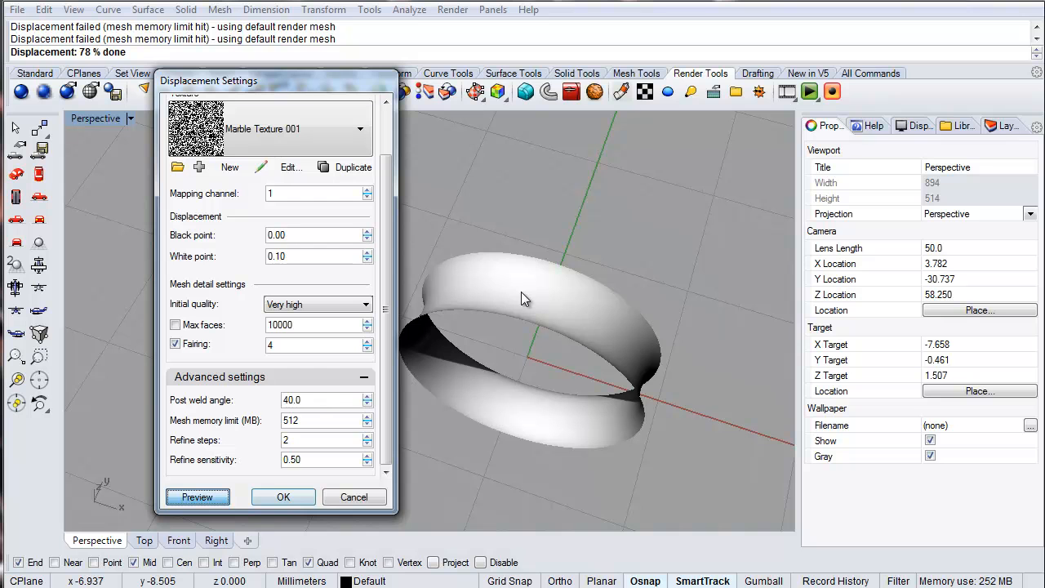
pyautogui.moveTo(667, 409); pyautogui.dragTo(777, 448, button='right')
pyautogui.scroll(16, 585, 280)
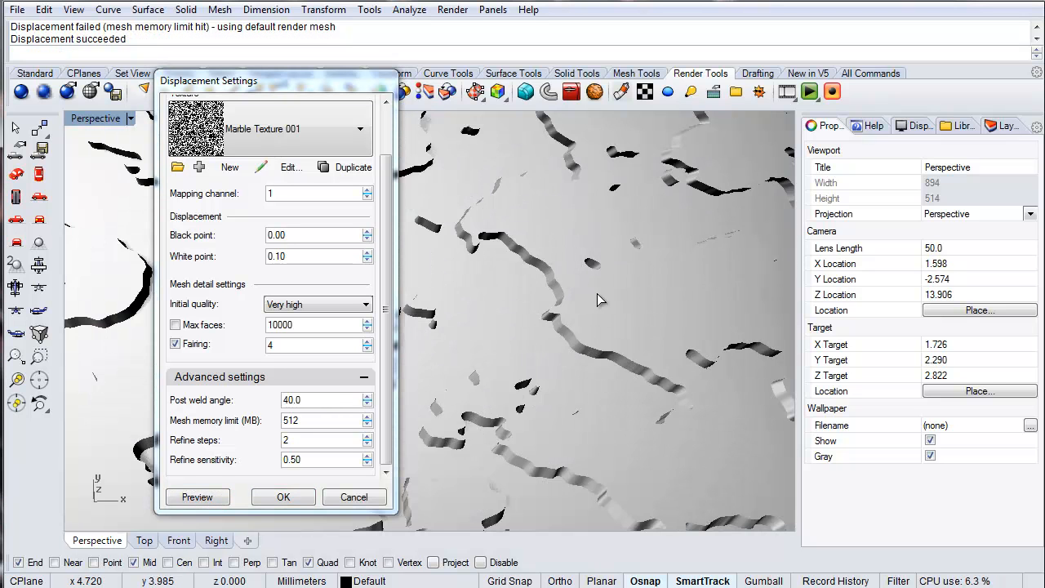
pyautogui.scroll(-10, 607, 313)
pyautogui.moveTo(608, 313)
pyautogui.mouseDown(button='right')
pyautogui.moveTo(710, 324)
pyautogui.moveTo(645, 359)
pyautogui.moveTo(601, 345)
pyautogui.moveTo(591, 316)
pyautogui.mouseUp(button='right')
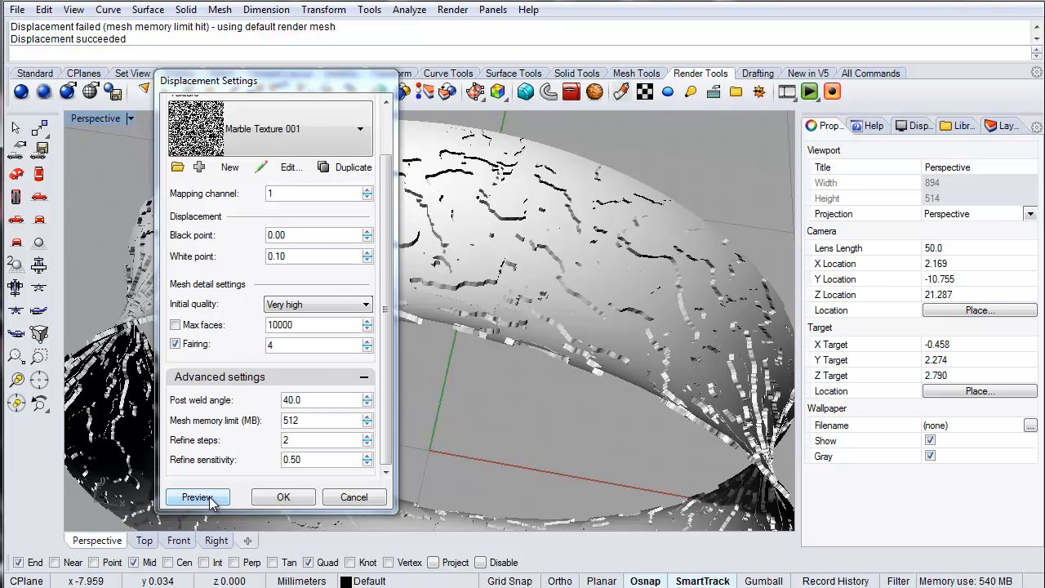
pyautogui.click(282, 497)
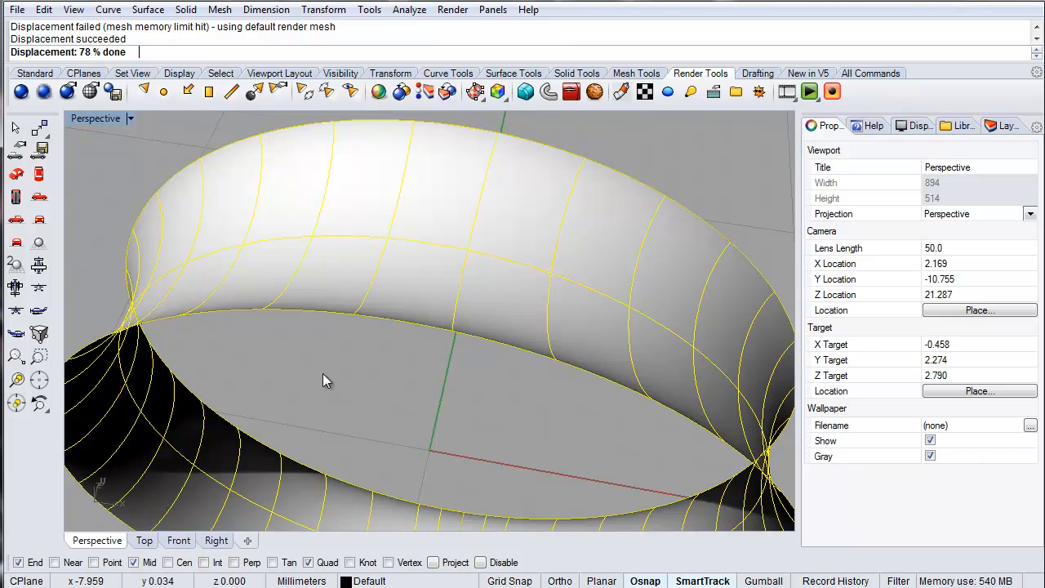
# - Examine the marble displacement on the ring up close and from several angles, including the concave profile and edges
pyautogui.moveTo(368, 373); pyautogui.dragTo(404, 251, button='right')
pyautogui.moveTo(512, 303); pyautogui.dragTo(386, 245, button='right')
pyautogui.click(386, 293)
pyautogui.scroll(-5, 386, 293)
pyautogui.scroll(6, 390, 244)
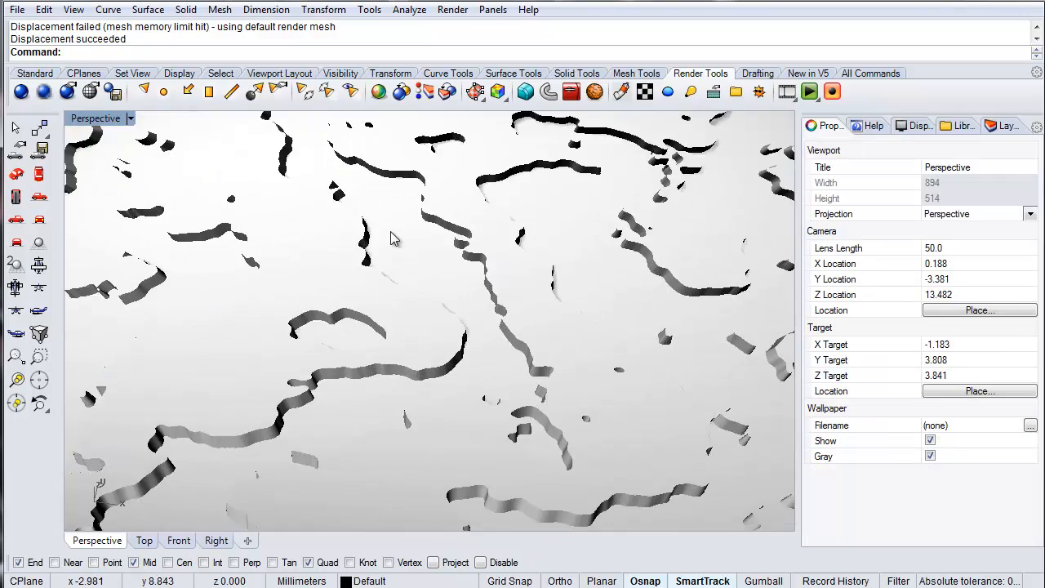
pyautogui.click(384, 318)
pyautogui.scroll(-6, 447, 333)
pyautogui.moveTo(448, 334); pyautogui.dragTo(336, 205, button='right')
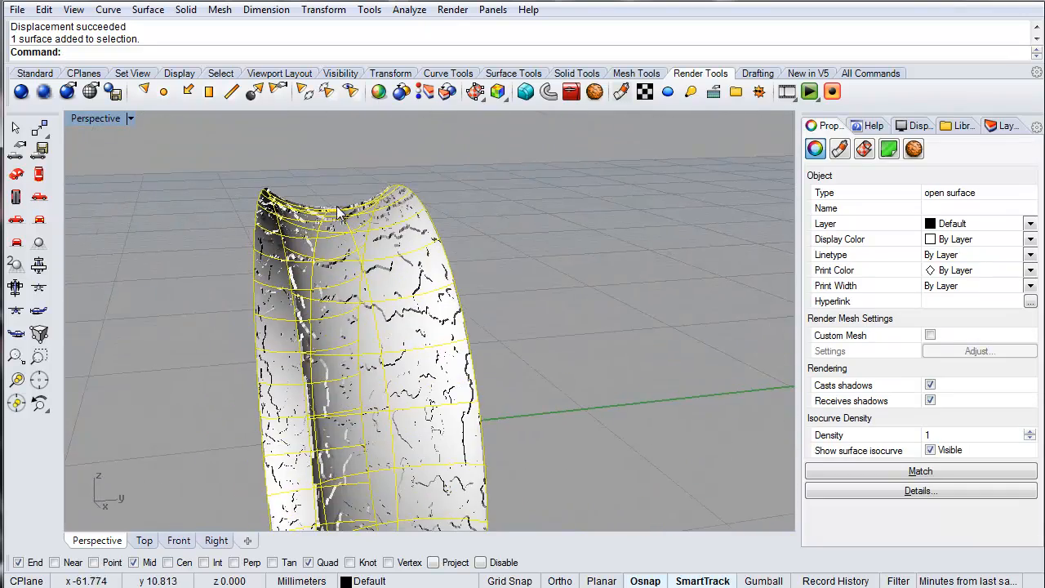
pyautogui.scroll(5, 336, 205)
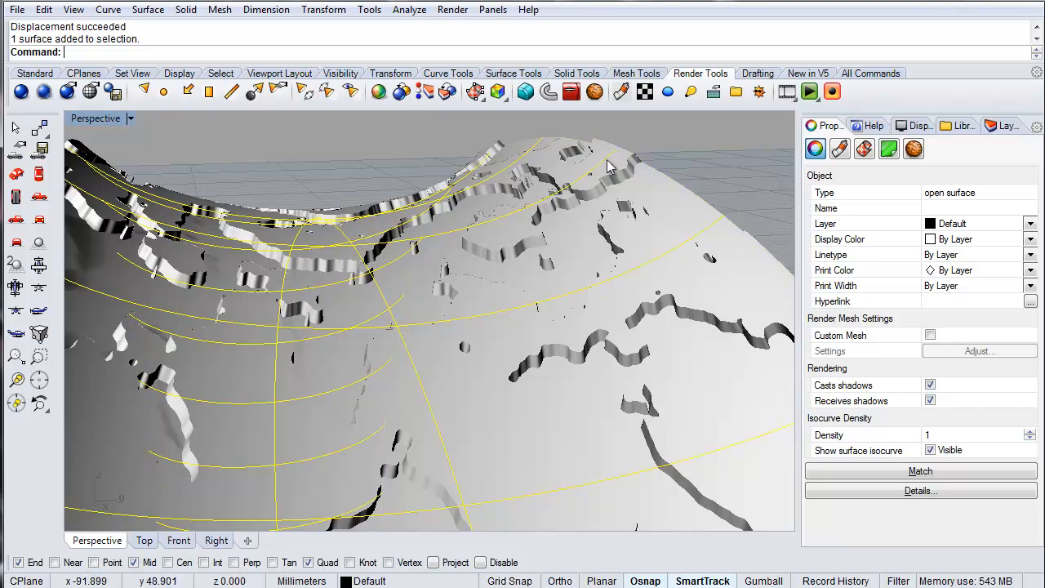
pyautogui.moveTo(303, 345); pyautogui.dragTo(413, 284, button='right')
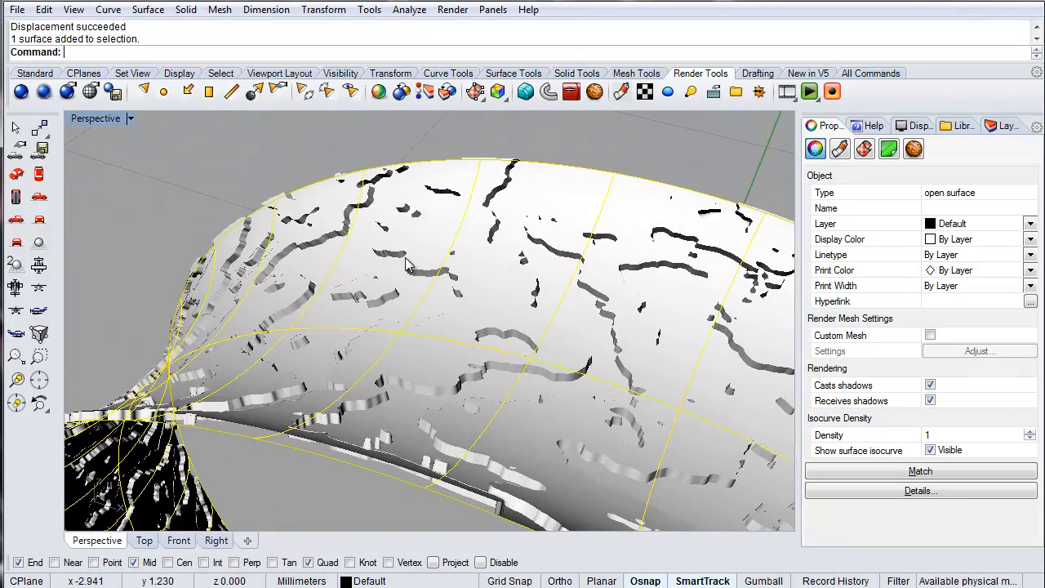
pyautogui.scroll(-6, 345, 236)
pyautogui.moveTo(345, 235); pyautogui.dragTo(432, 343, button='right')
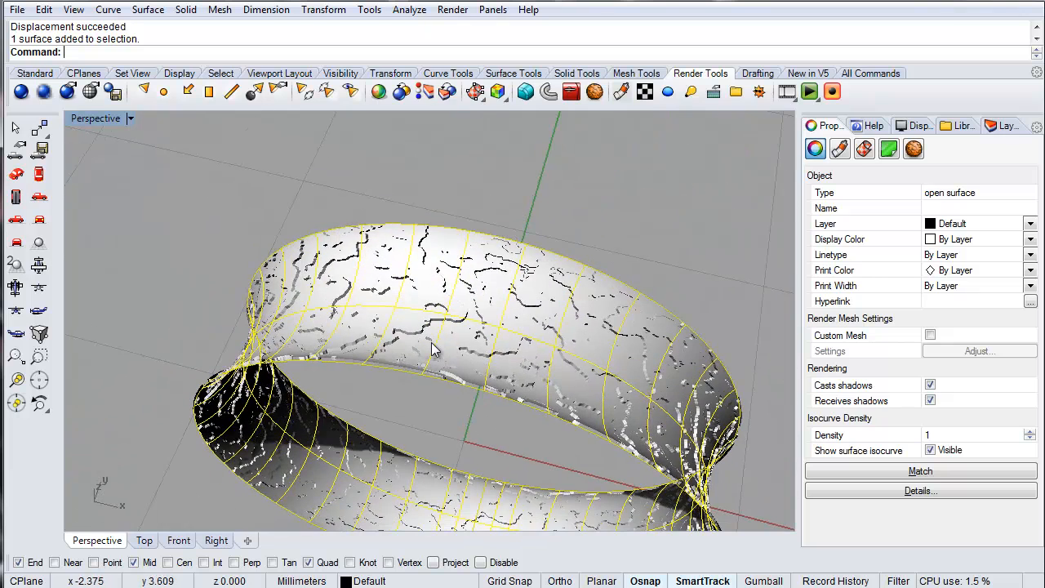
pyautogui.scroll(4, 481, 343)
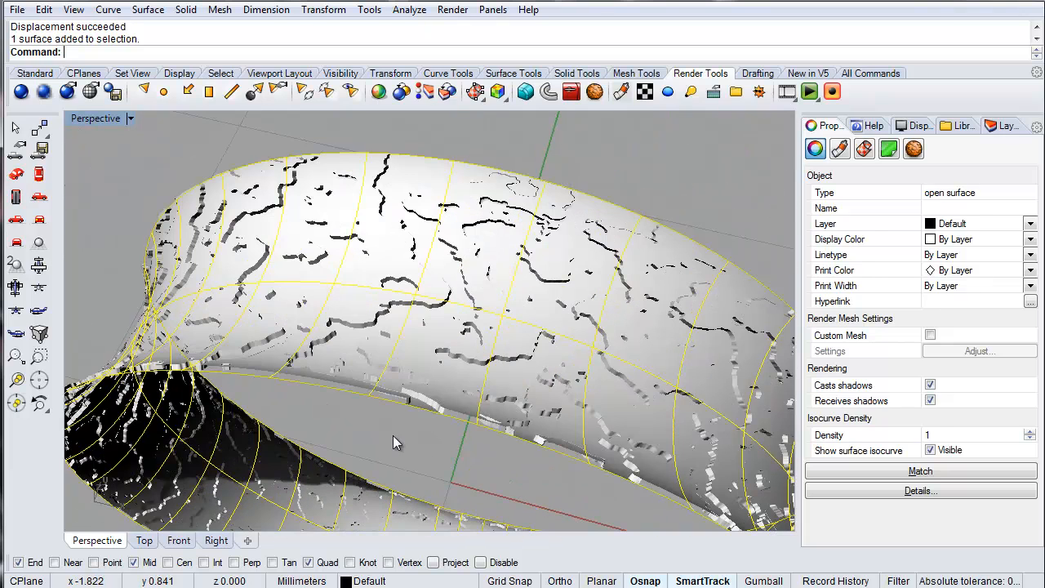
# - Try extracting the points of the displaced ring surface with ExtractPt, and undo the extraction
pyautogui.press('Escape')
pyautogui.click(358, 380)
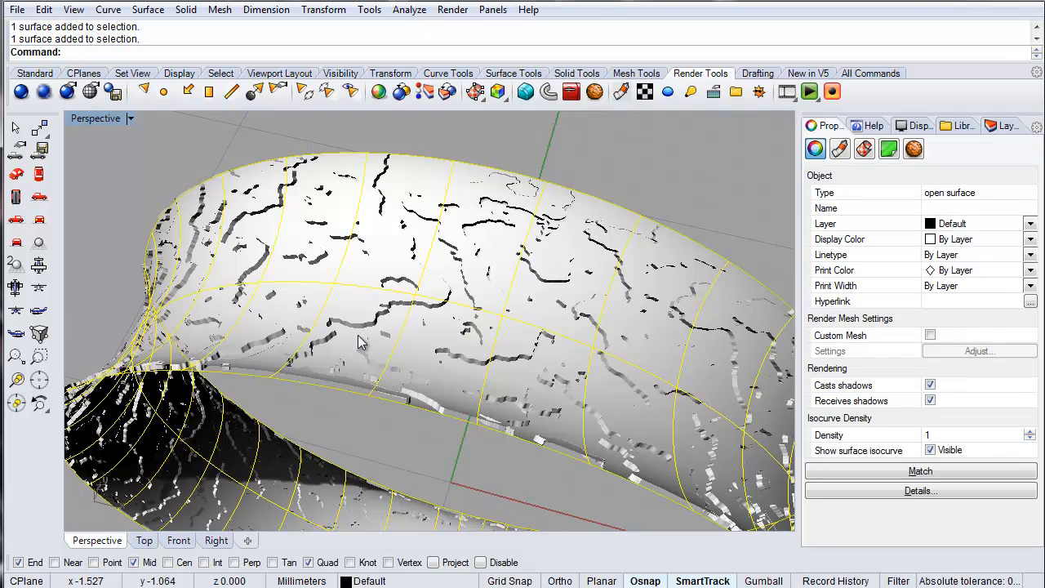
pyautogui.press('Up')
pyautogui.write('rac')
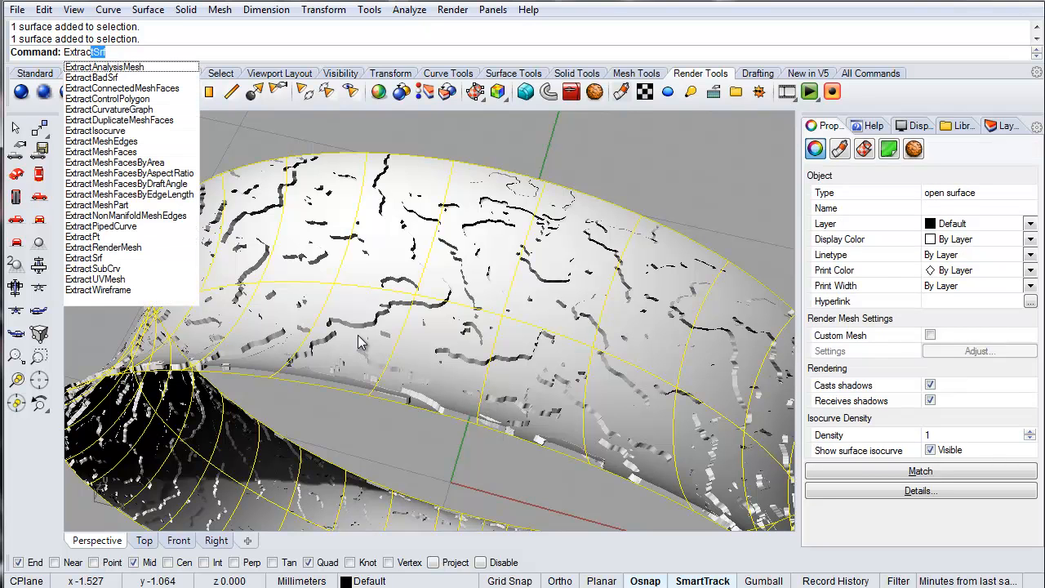
pyautogui.click(90, 237)
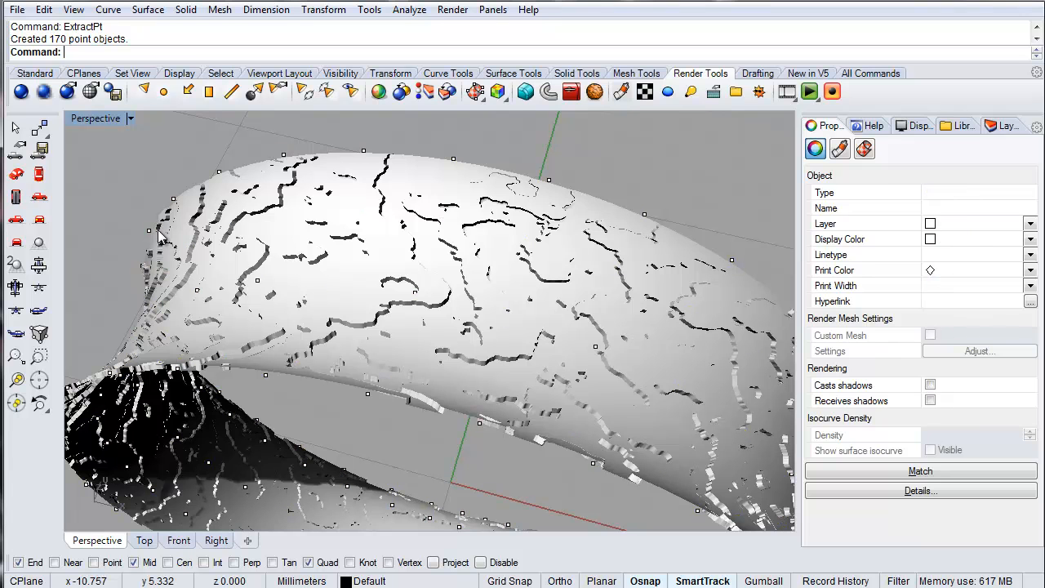
pyautogui.press('Escape')
pyautogui.hotkey('ctrl', 'z')
# - Extract the render mesh from the displaced ring surface with ExtractRenderMesh
pyautogui.click(348, 303)
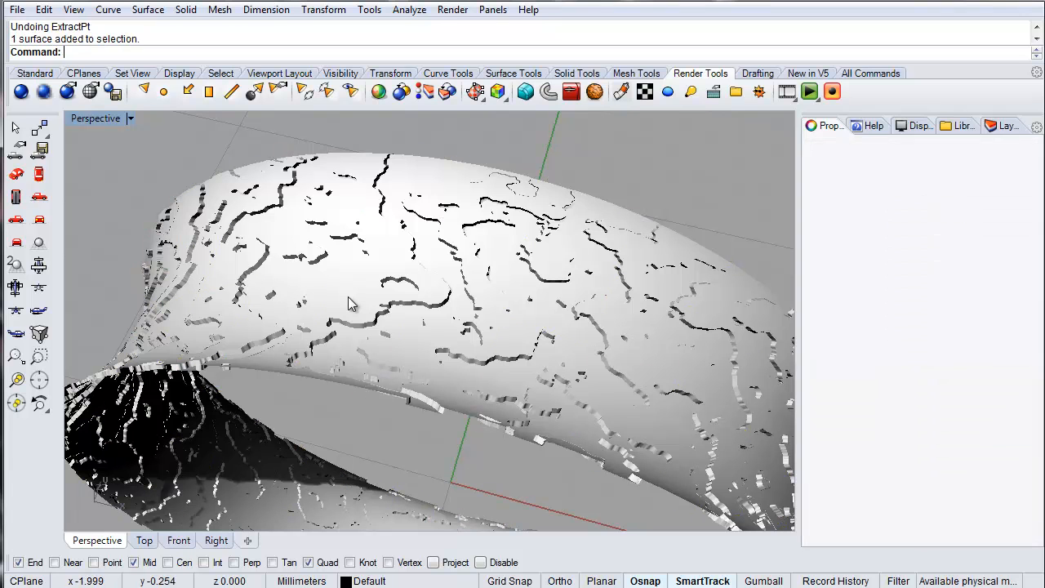
pyautogui.write('Extrac')
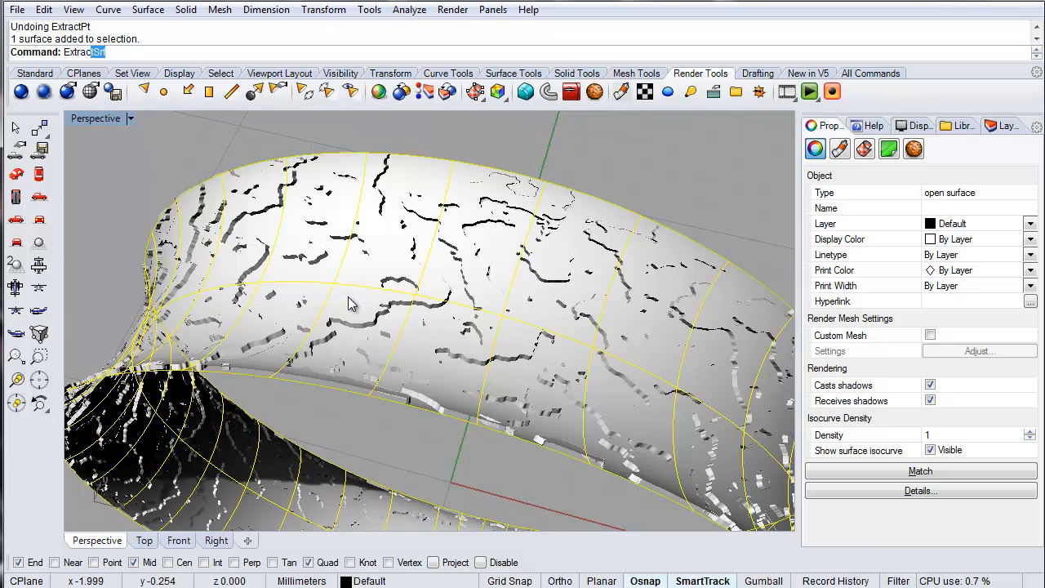
pyautogui.write('t')
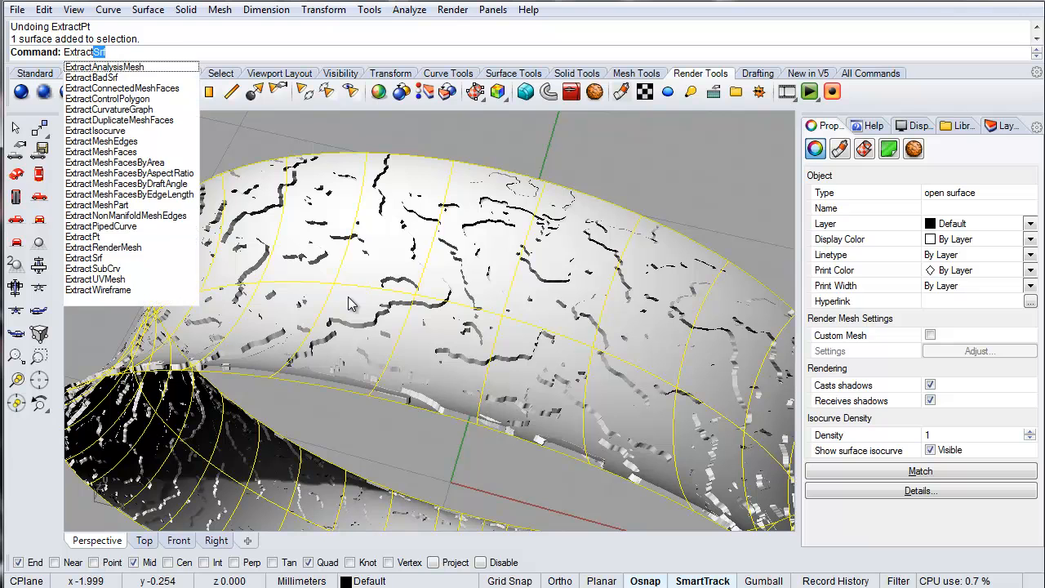
pyautogui.click(111, 249)
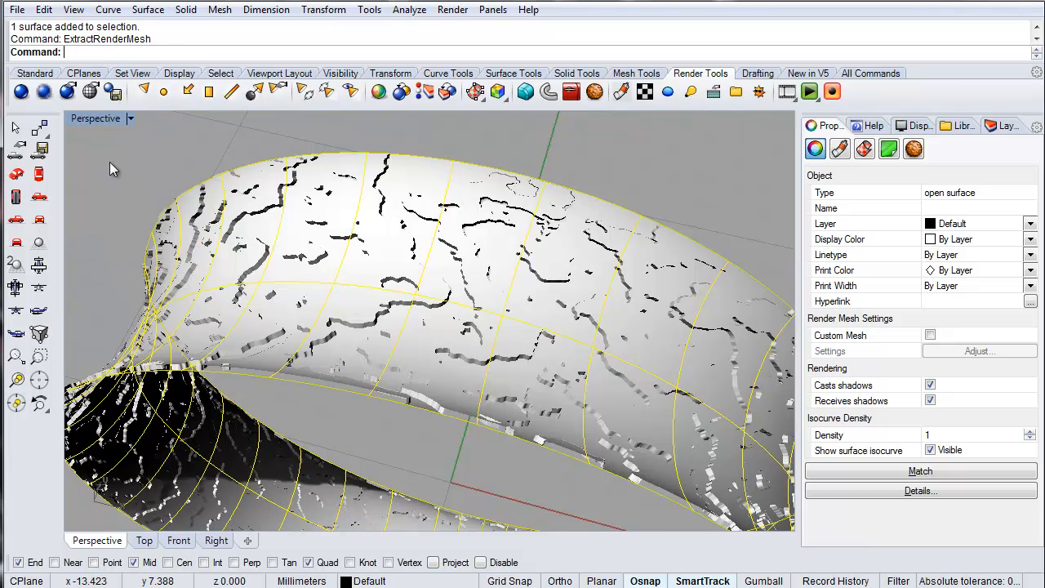
pyautogui.press('Escape')
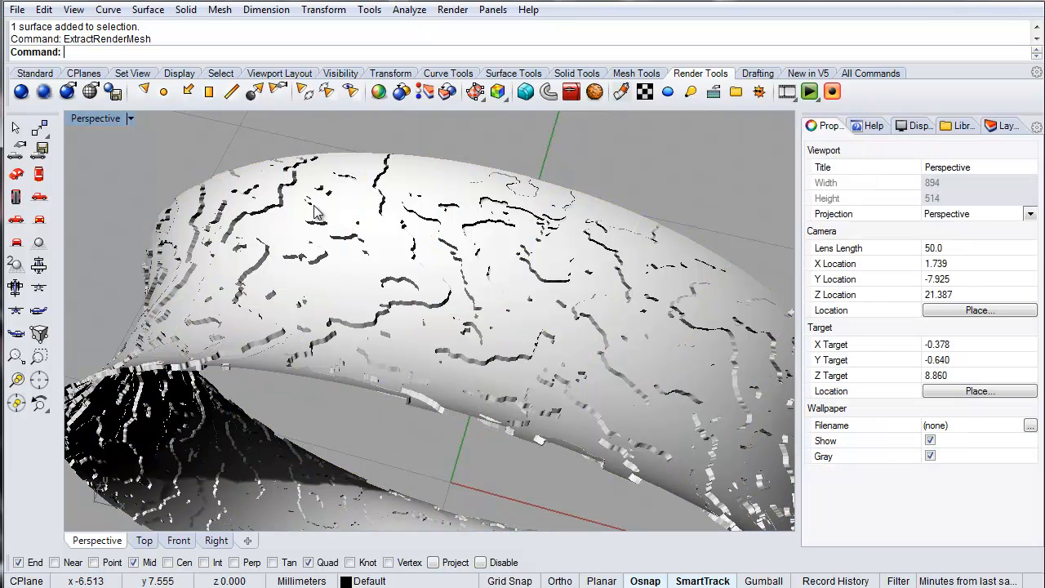
# - Delete the original ring surface, keeping the extracted mesh, and check the mesh relief up close
pyautogui.click(342, 251)
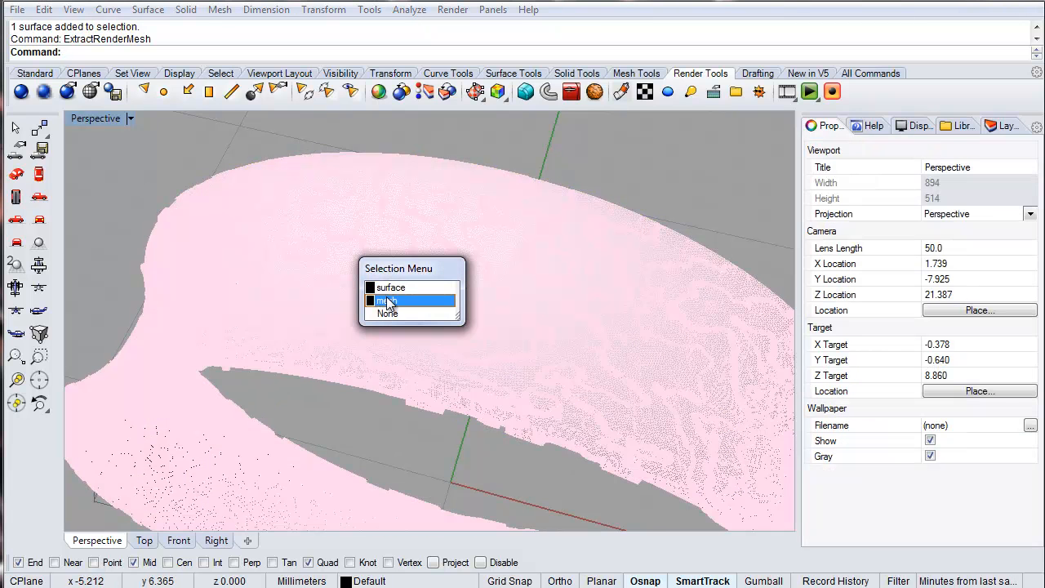
pyautogui.click(387, 291)
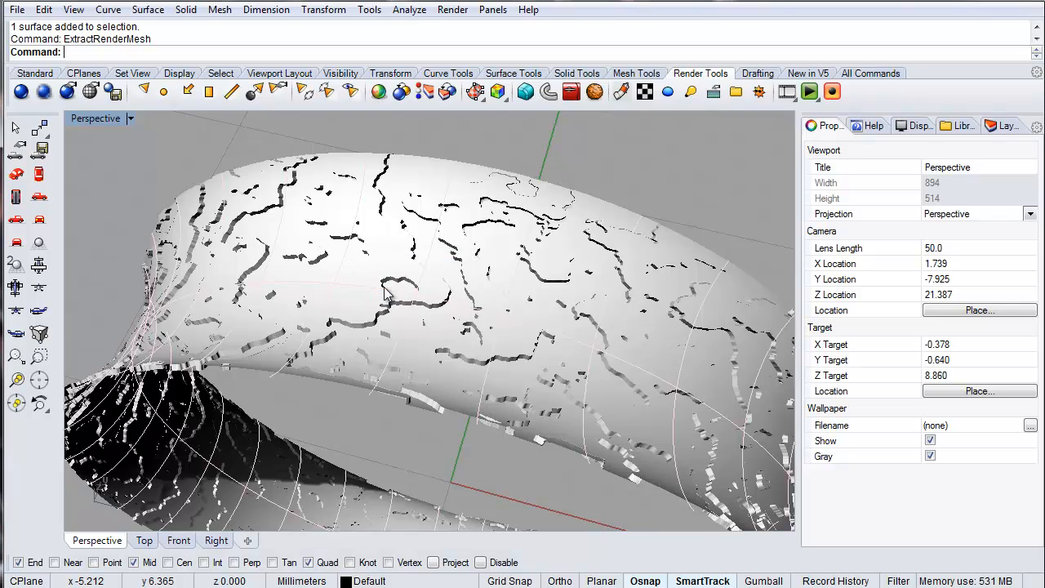
pyautogui.press('Delete')
pyautogui.moveTo(364, 275); pyautogui.dragTo(196, 222, button='right')
pyautogui.scroll(10, 392, 339)
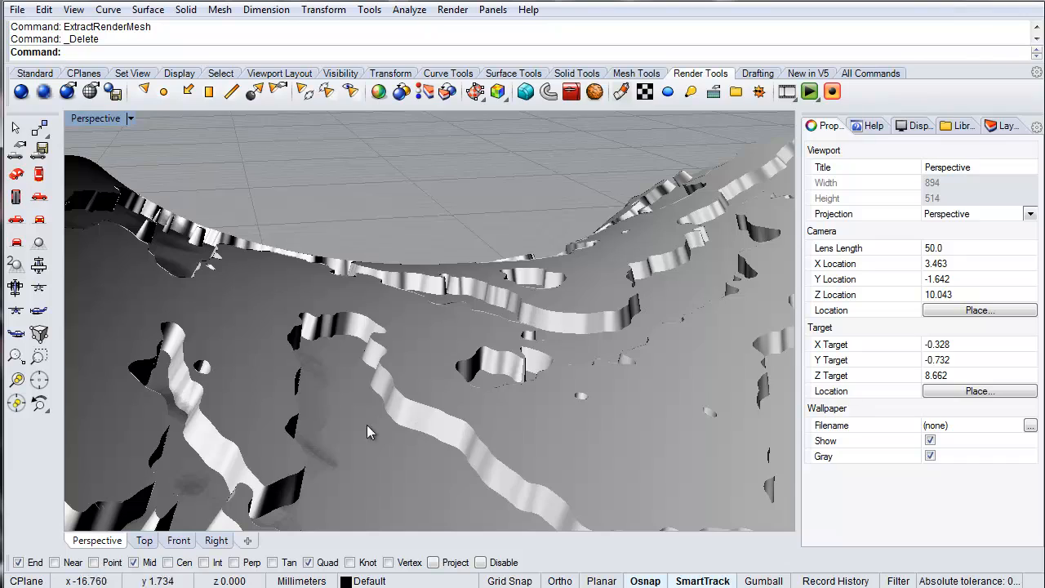
pyautogui.moveTo(351, 306); pyautogui.dragTo(489, 324, button='right')
# - Smooth the extracted ring mesh in X, Y and Z with fixed boundaries, world coordinates and a smooth factor of 0.8
pyautogui.click(489, 325)
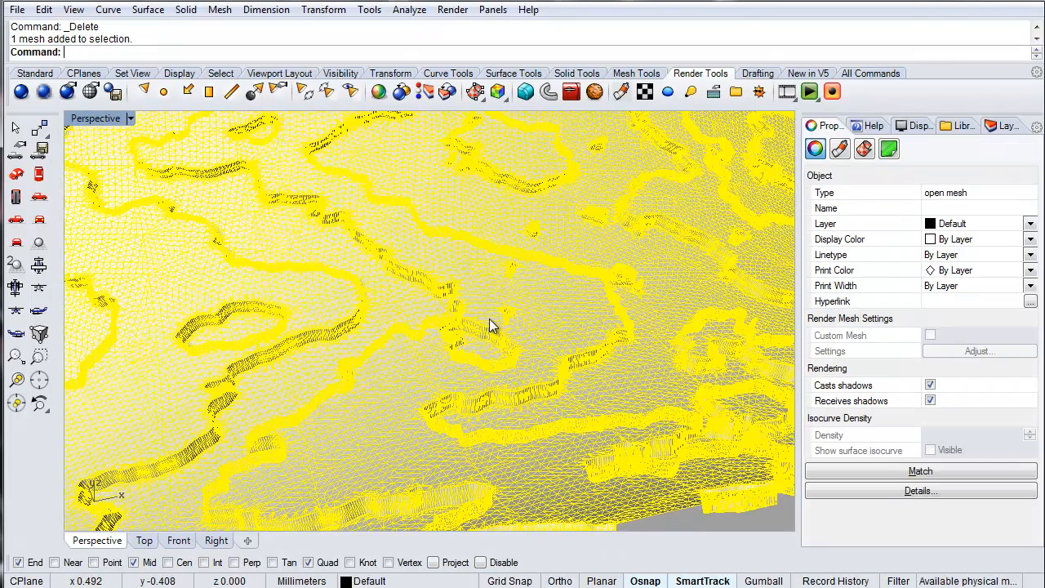
pyautogui.write('SoftEn')
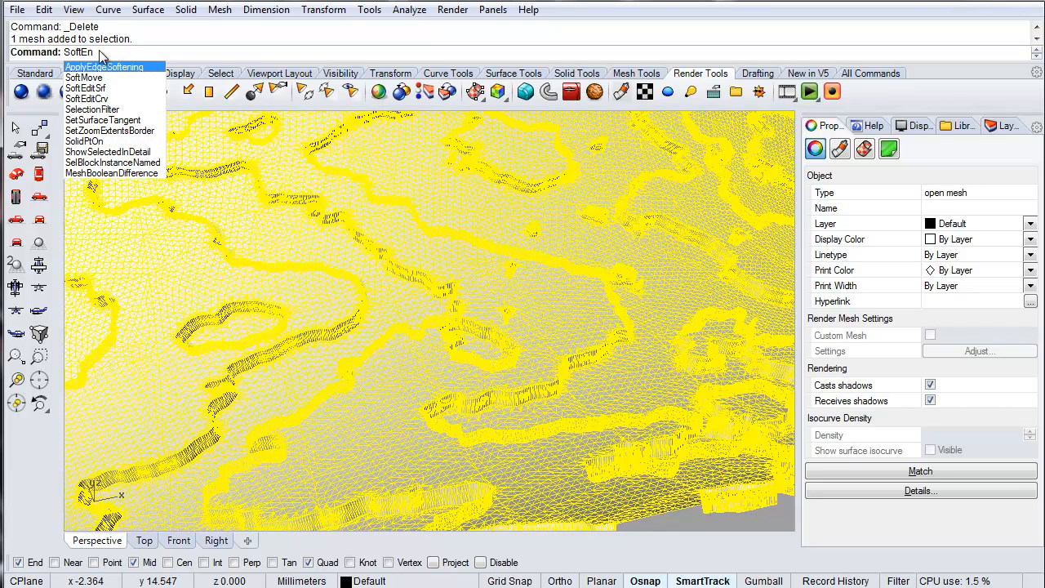
pyautogui.press('Return')
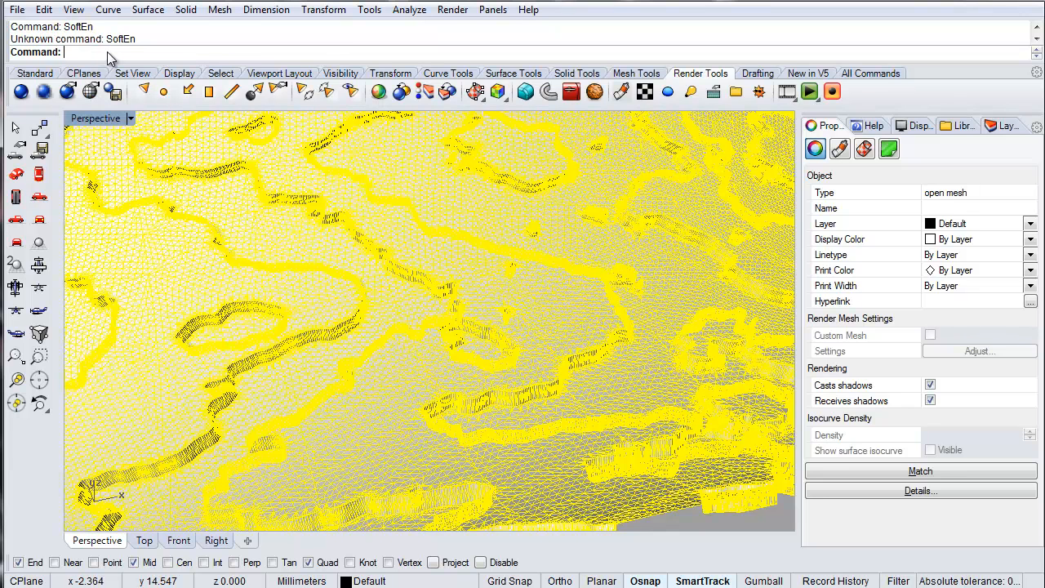
pyautogui.write('Smooth')
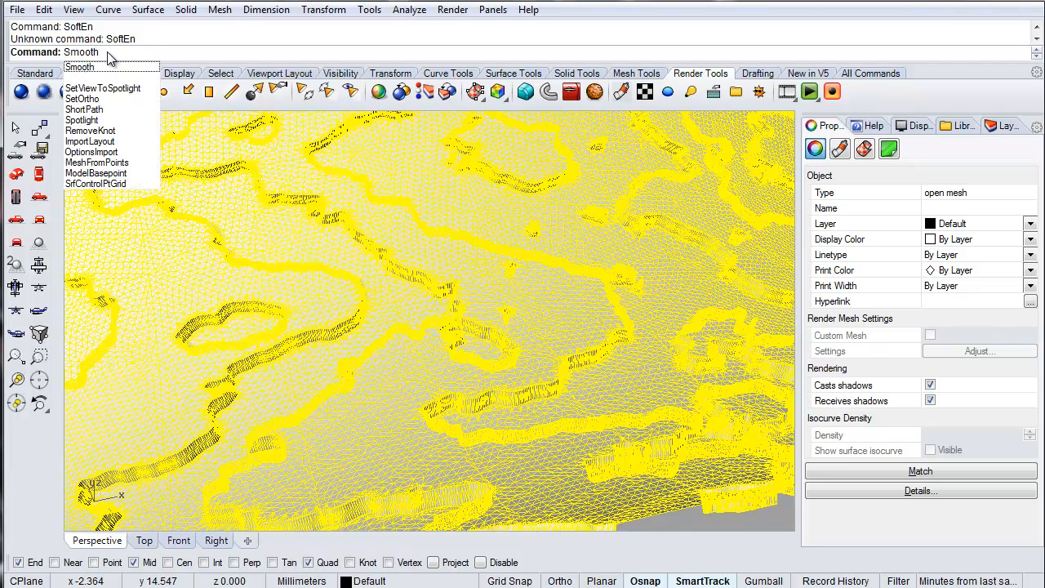
pyautogui.press('Return')
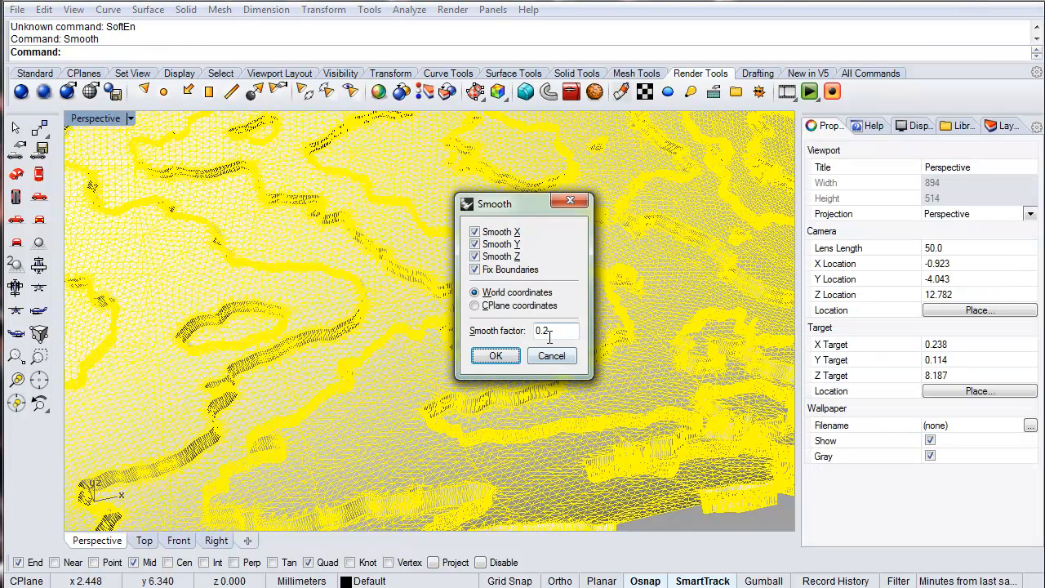
pyautogui.press('BackSpace')
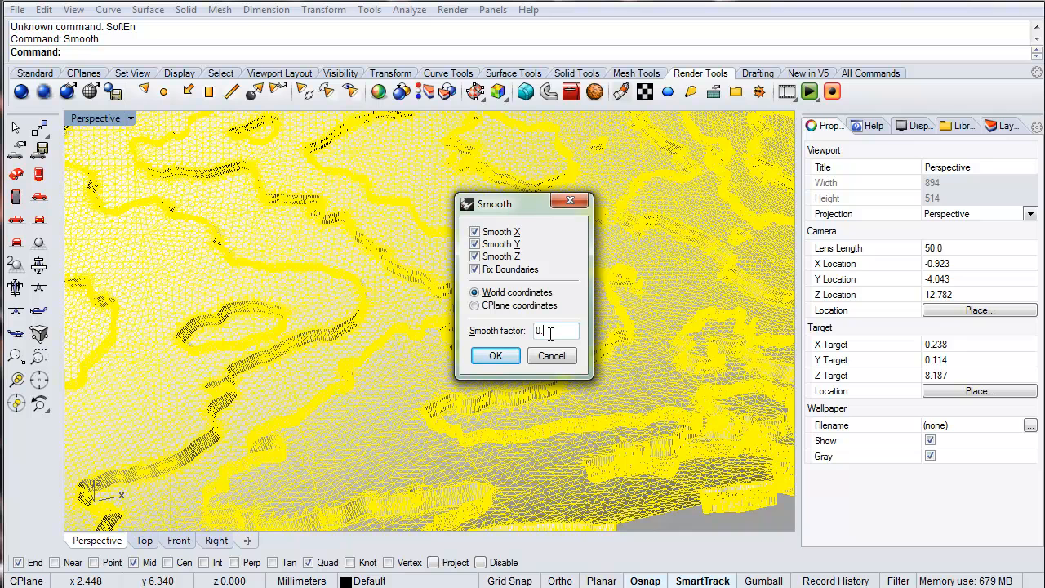
pyautogui.click(500, 355)
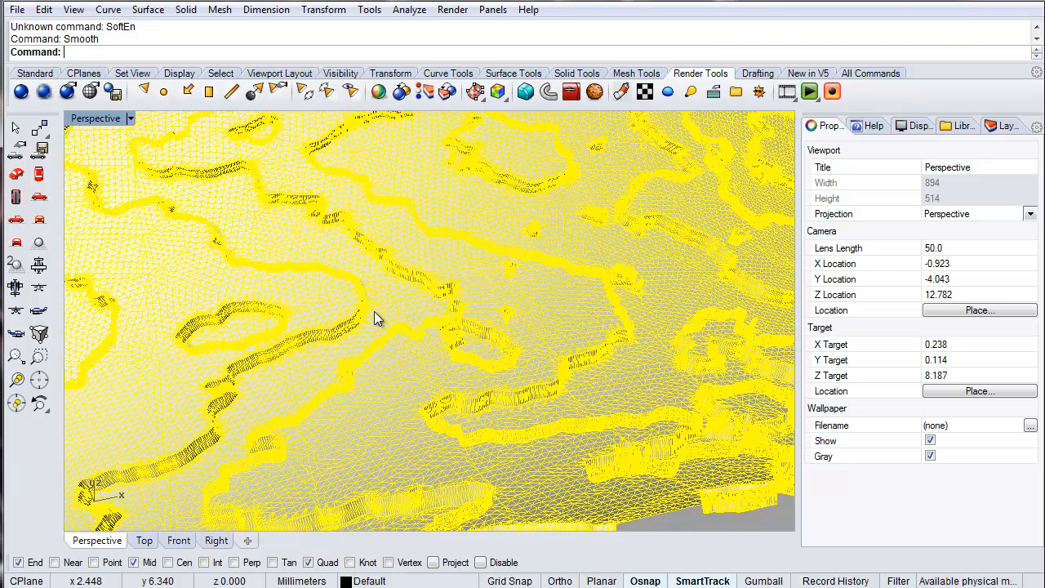
pyautogui.moveTo(392, 362); pyautogui.dragTo(524, 450, button='right')
pyautogui.click(524, 451)
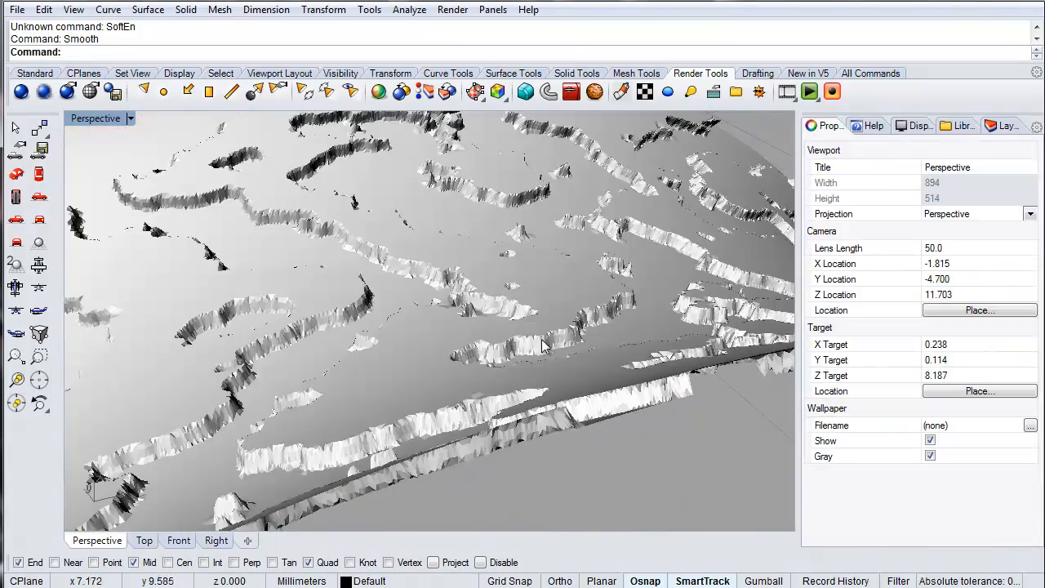
# - Smooth the ring mesh two more times with the smooth factor of 0.8
pyautogui.click(423, 337)
pyautogui.press('Return')
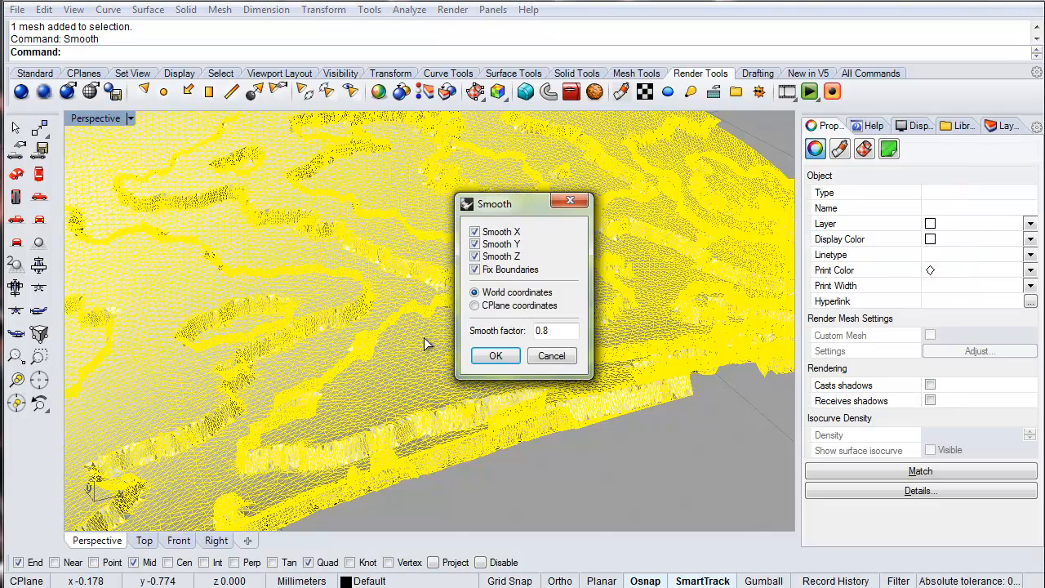
pyautogui.click(472, 355)
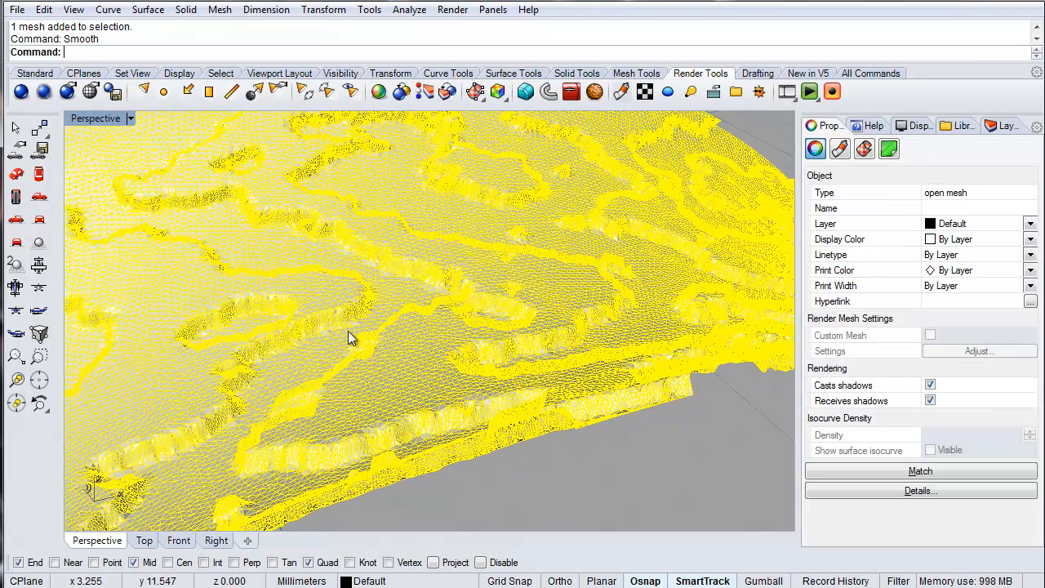
pyautogui.click(590, 450)
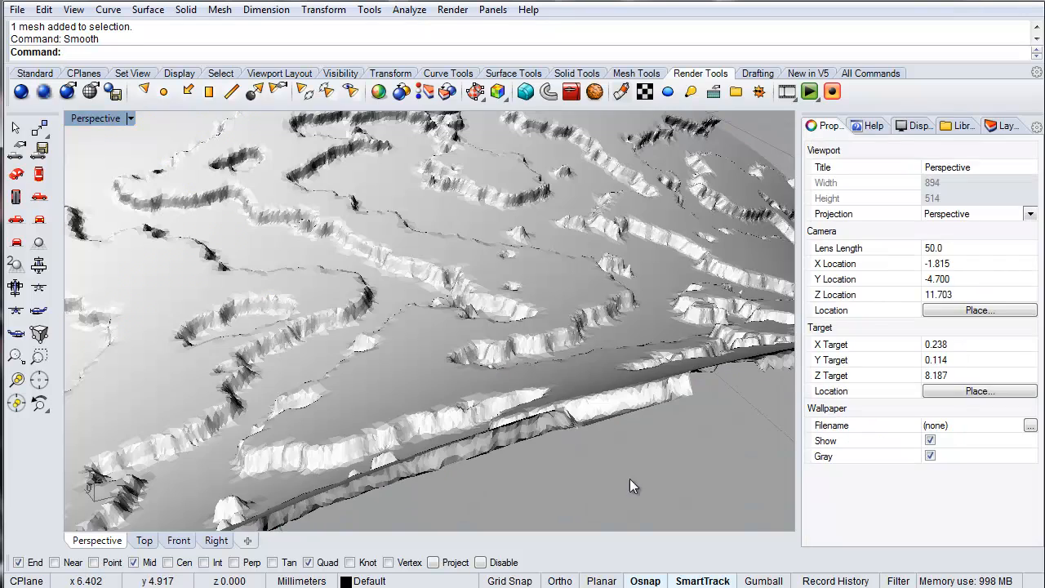
pyautogui.click(442, 359)
pyautogui.press('Return')
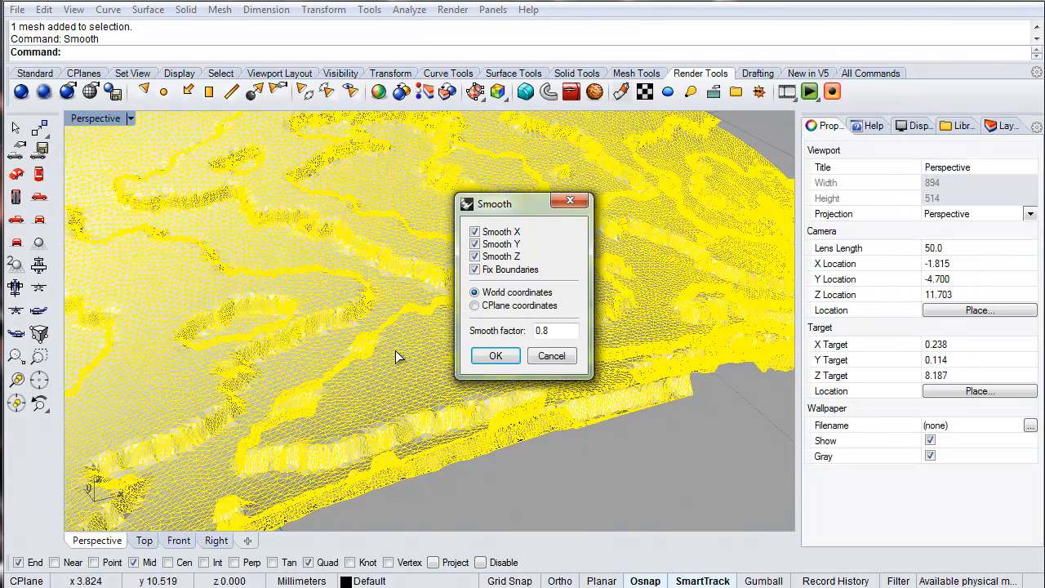
pyautogui.click(497, 356)
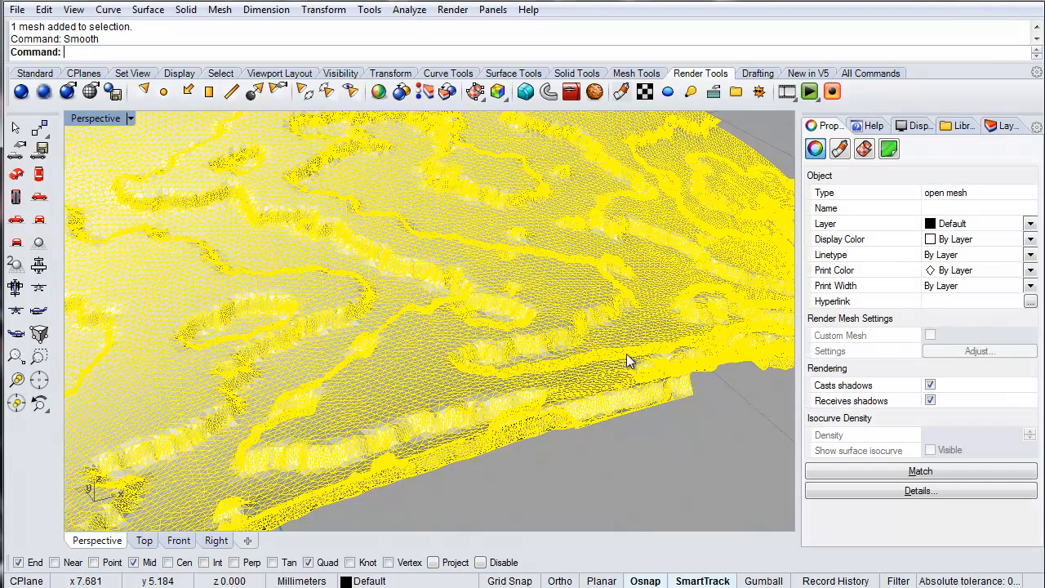
pyautogui.press('Escape')
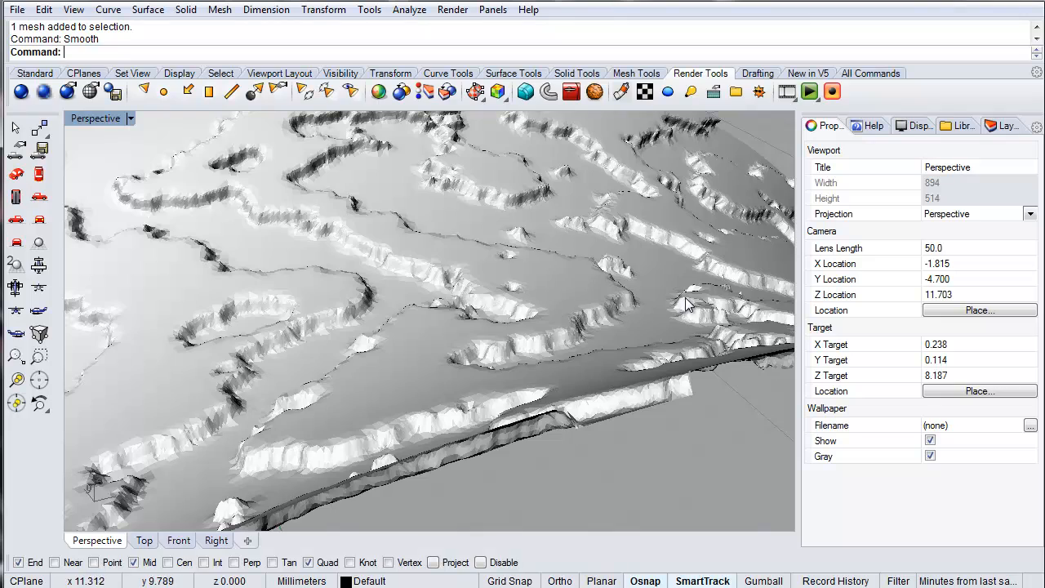
# - Run a fourth smoothing pass on the ring mesh with the same settings, and inspect the softened relief around the ring
pyautogui.moveTo(492, 279); pyautogui.dragTo(335, 281, button='right')
pyautogui.click(440, 323)
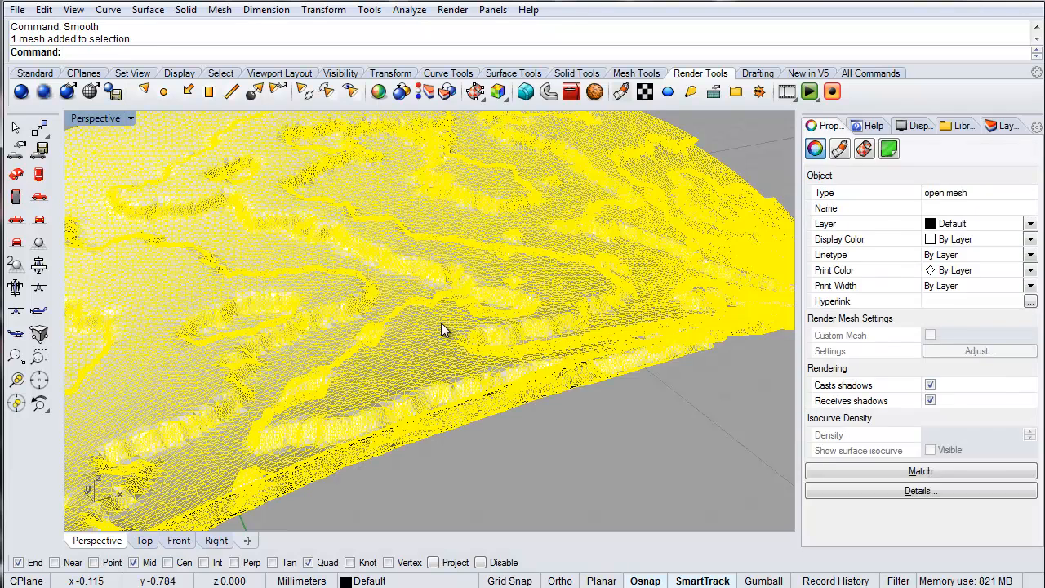
pyautogui.rightClick(441, 322)
pyautogui.click(493, 357)
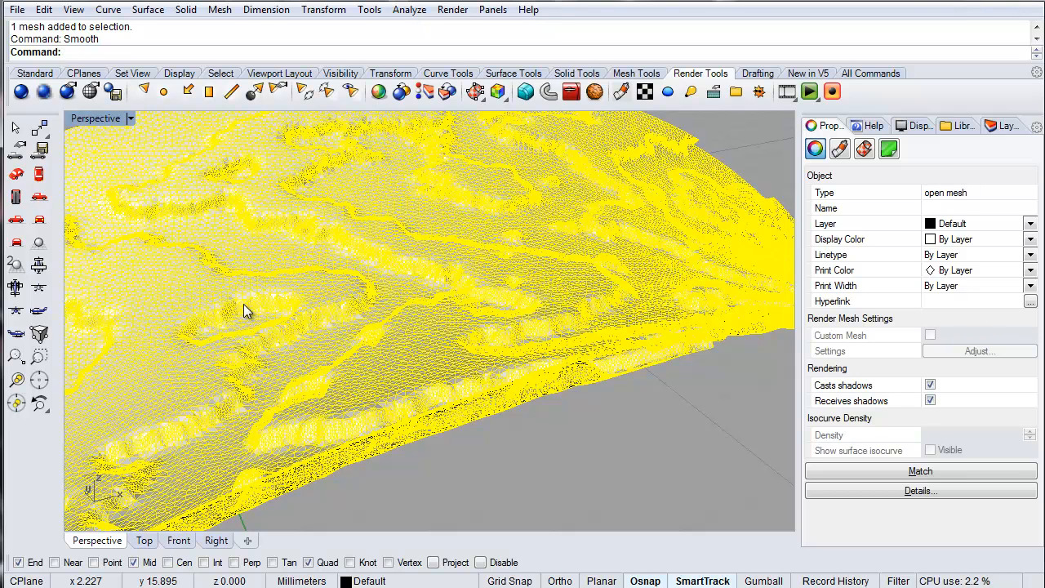
pyautogui.click(514, 450)
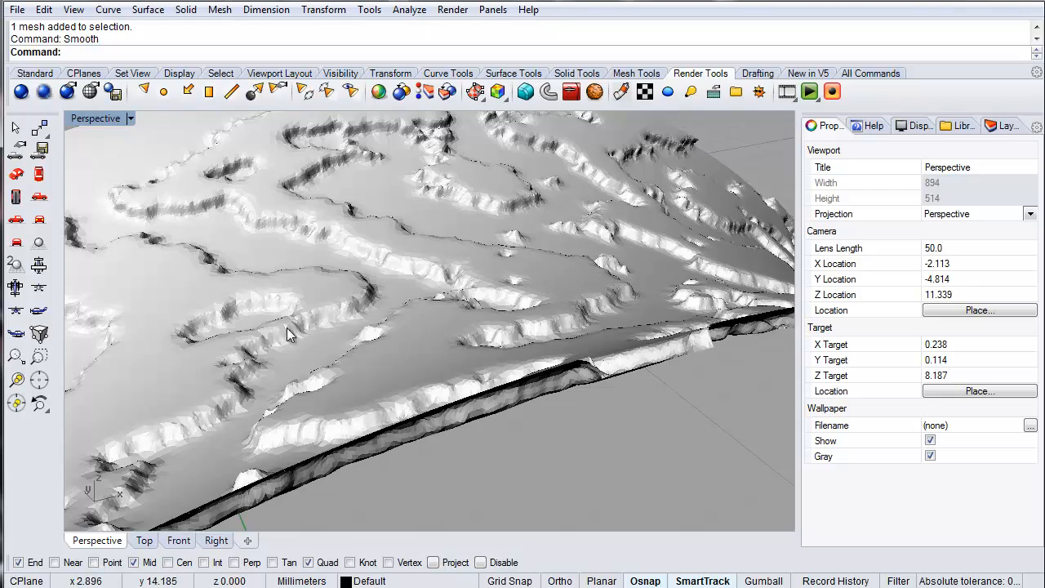
pyautogui.moveTo(378, 270); pyautogui.dragTo(462, 323, button='right')
pyautogui.scroll(-16, 394, 290)
pyautogui.moveTo(399, 422); pyautogui.dragTo(380, 441, button='right')
pyautogui.scroll(12, 406, 304)
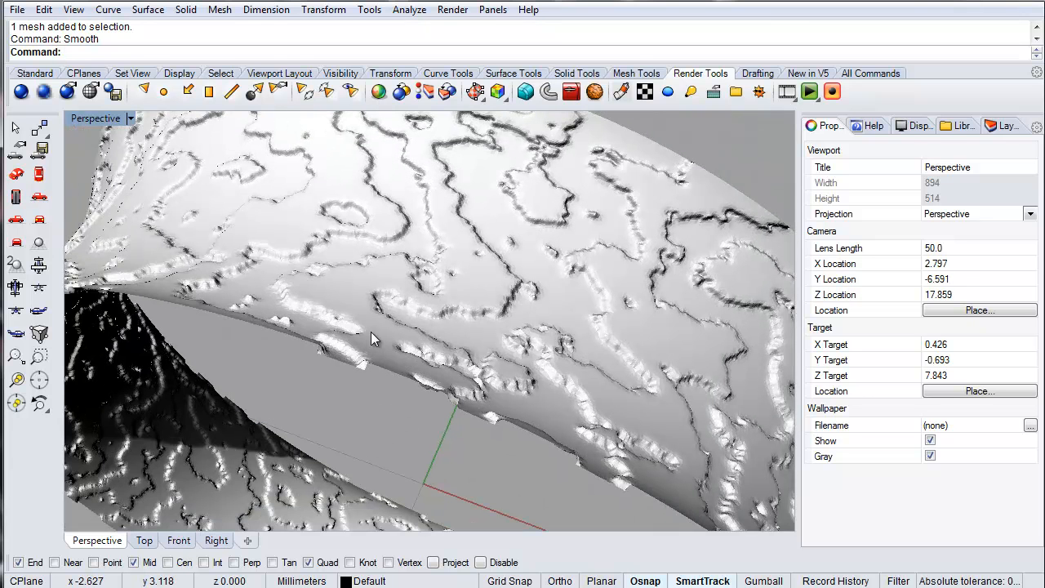
# - Offset the smoothed ring mesh by 0.2 as a solid to turn it into a closed mesh
pyautogui.click(354, 299)
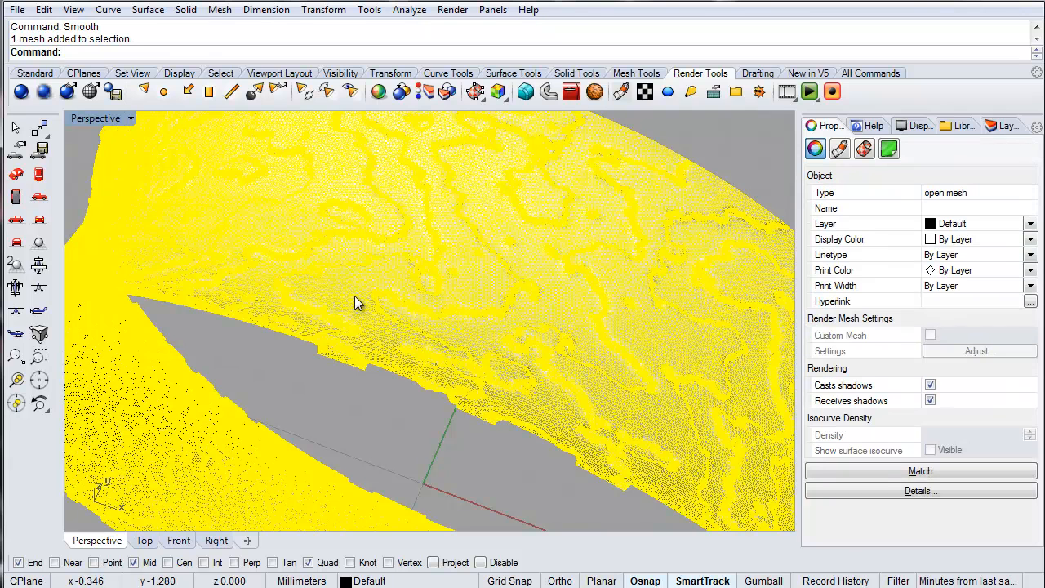
pyautogui.scroll(-5, 354, 299)
pyautogui.moveTo(361, 396); pyautogui.dragTo(417, 349, button='right')
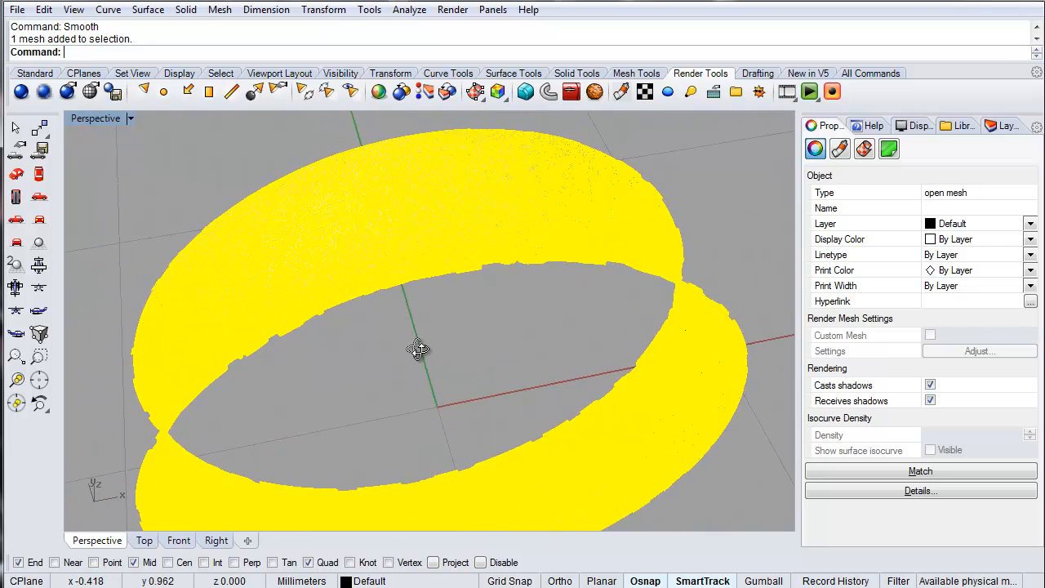
pyautogui.write('Offse')
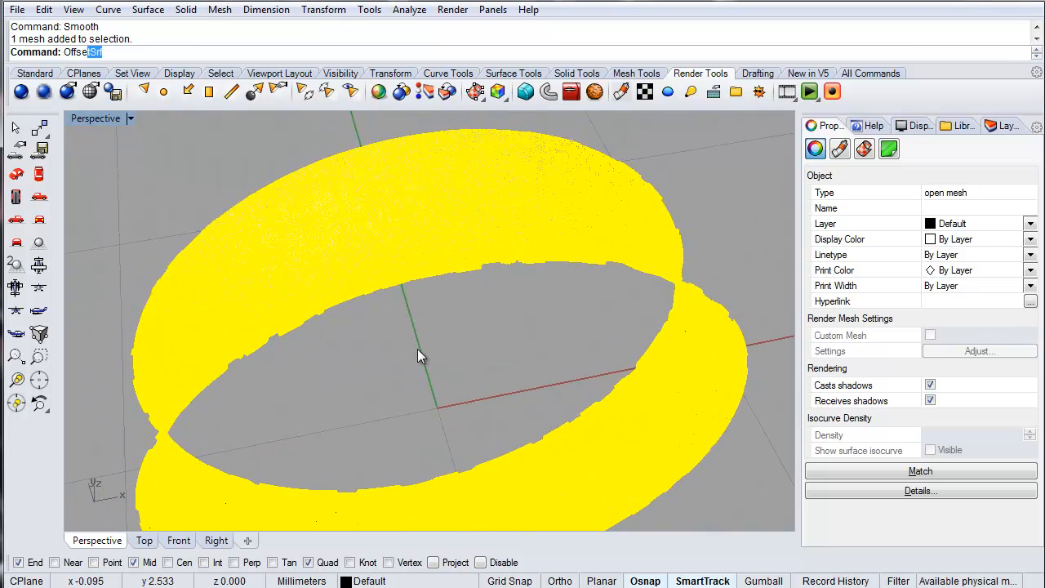
pyautogui.write('t')
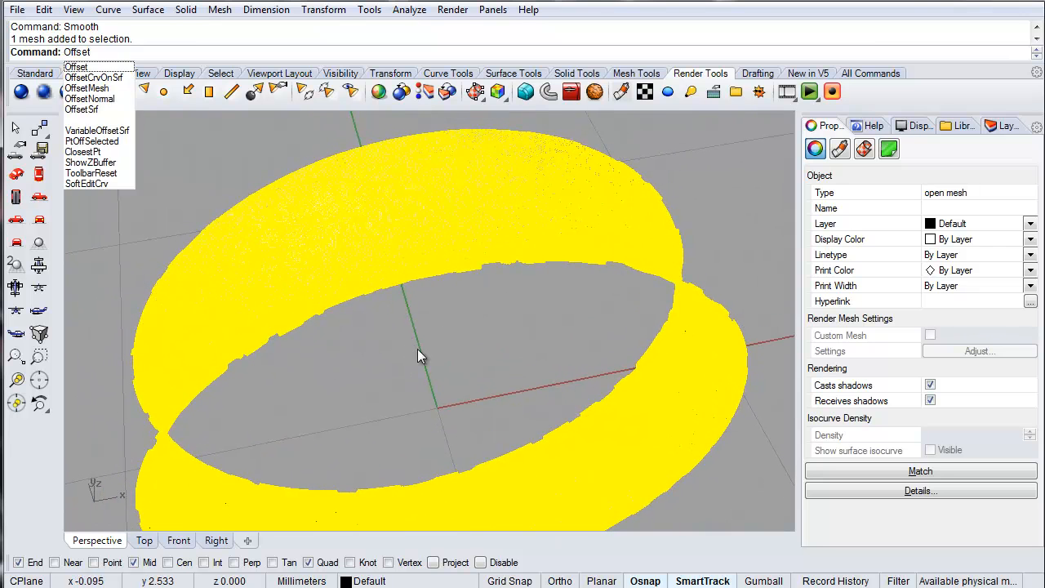
pyautogui.click(86, 89)
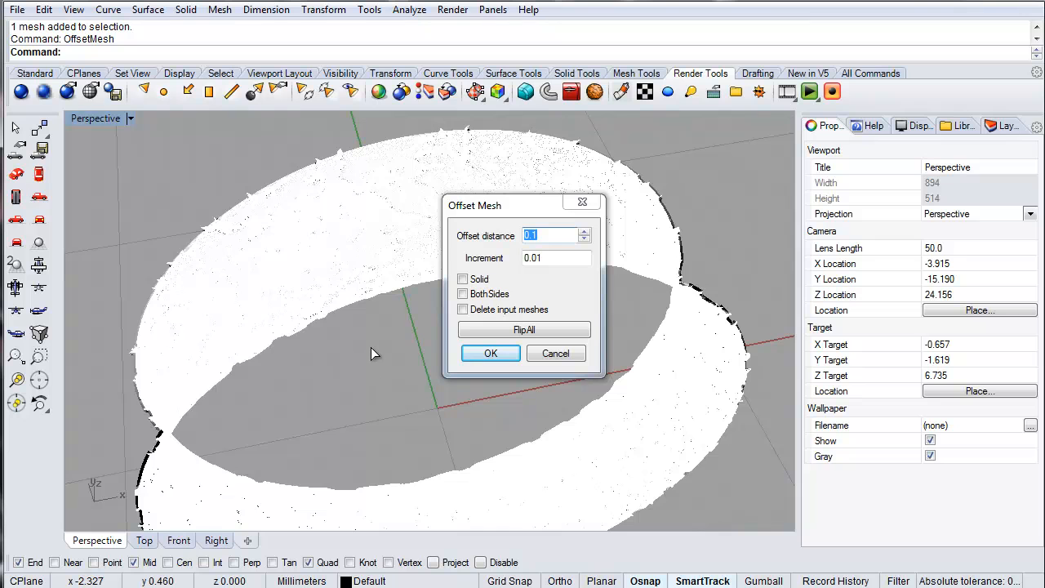
pyautogui.click(535, 236)
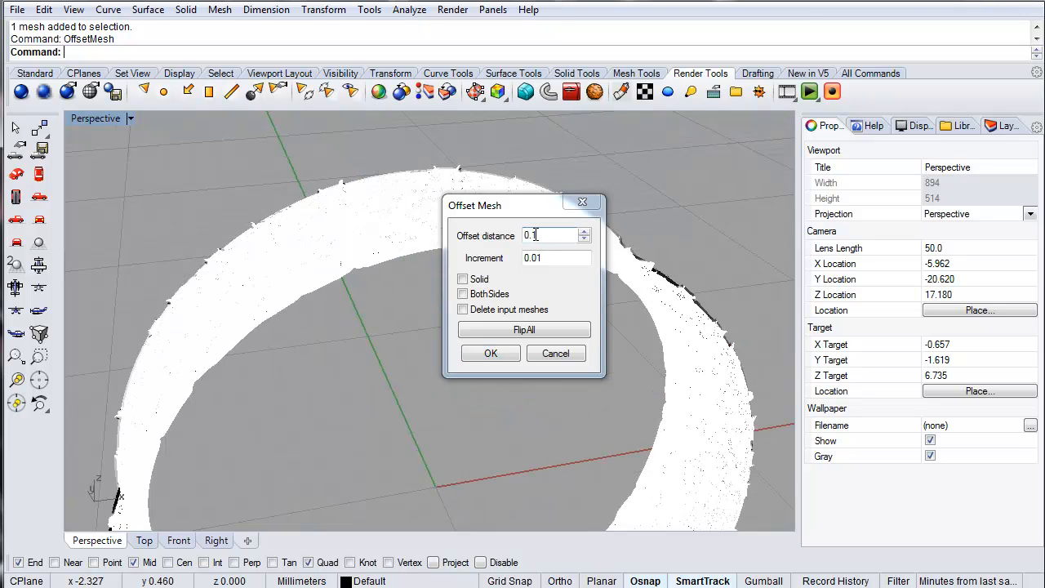
pyautogui.press('BackSpace')
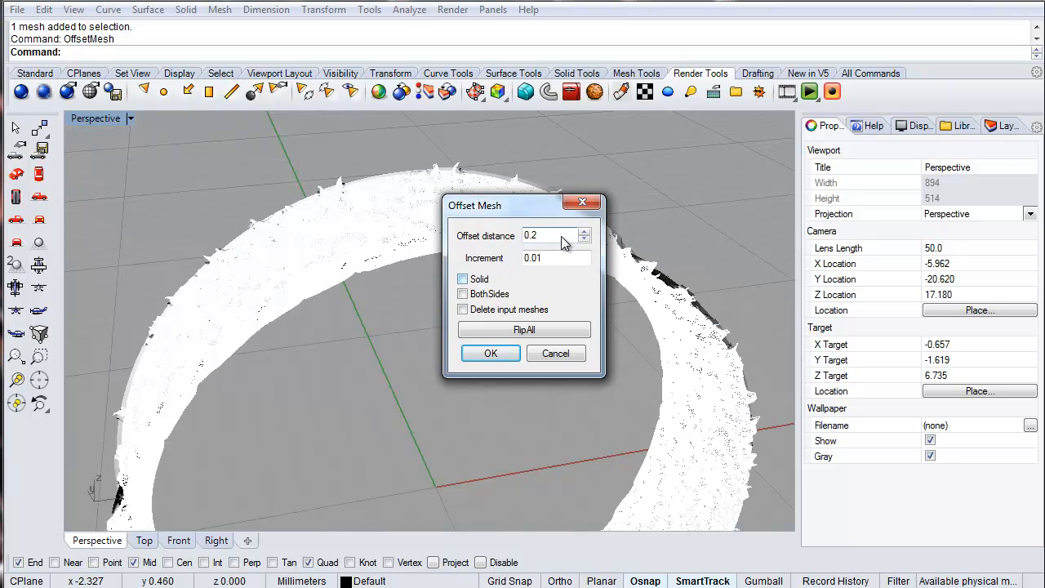
pyautogui.click(462, 279)
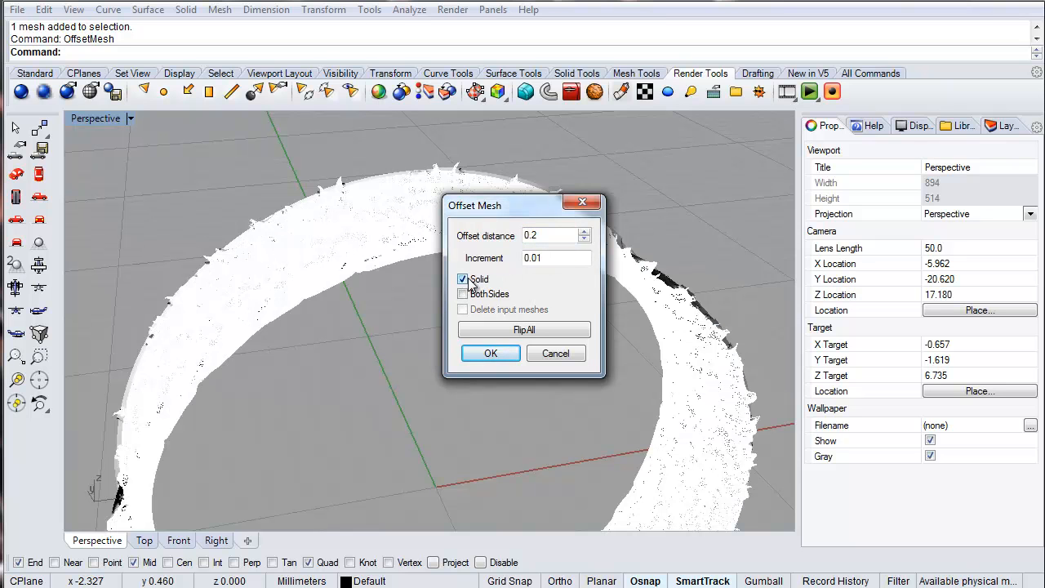
pyautogui.click(490, 351)
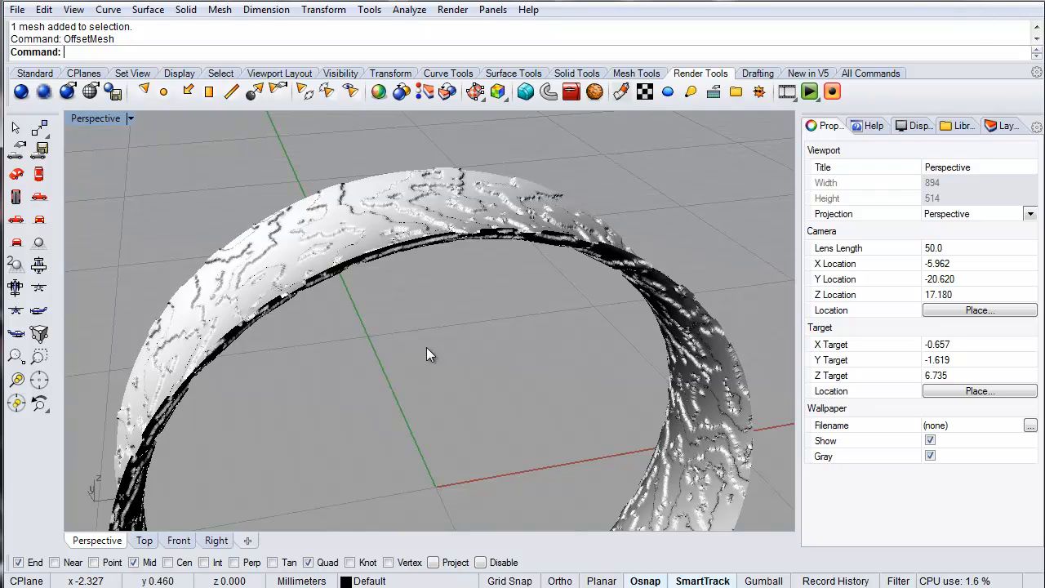
# - Show all hidden ring parts and check how the thickened textured mesh sits between the rims
pyautogui.moveTo(461, 325); pyautogui.dragTo(315, 420, button='right')
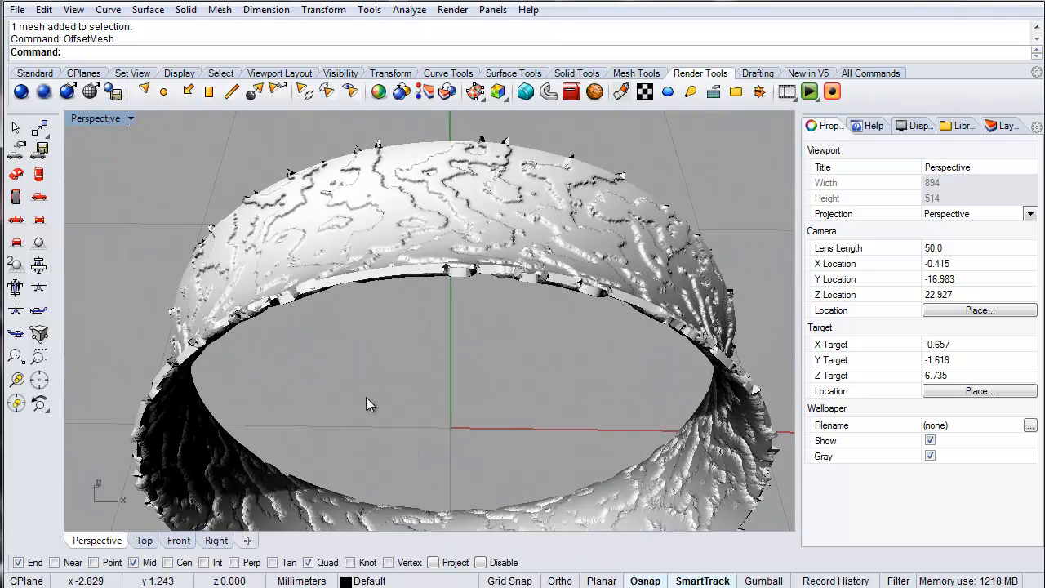
pyautogui.hotkey('ctrl', 'alt', 'h')
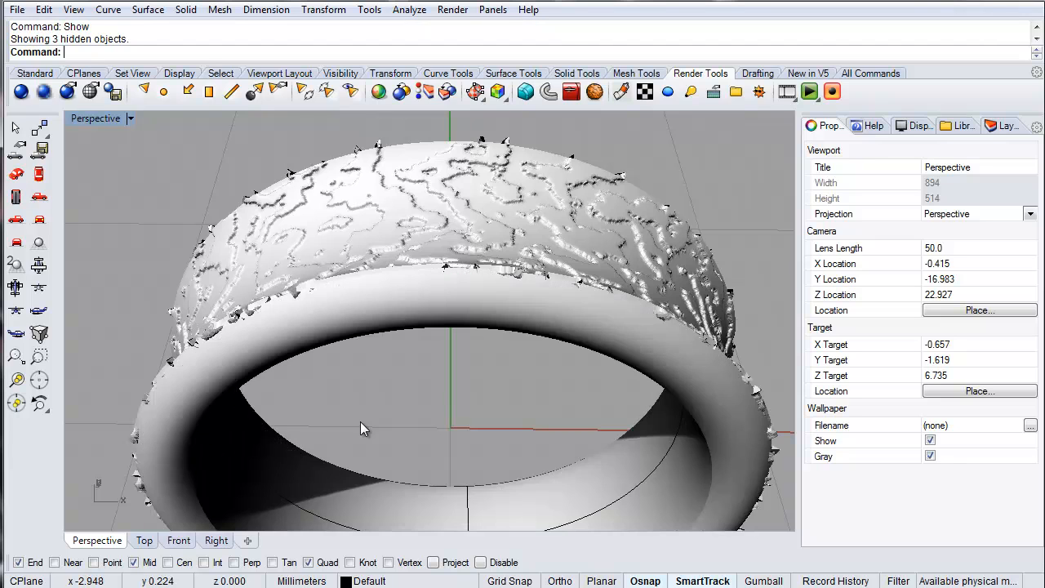
pyautogui.moveTo(532, 427); pyautogui.dragTo(193, 203, button='right')
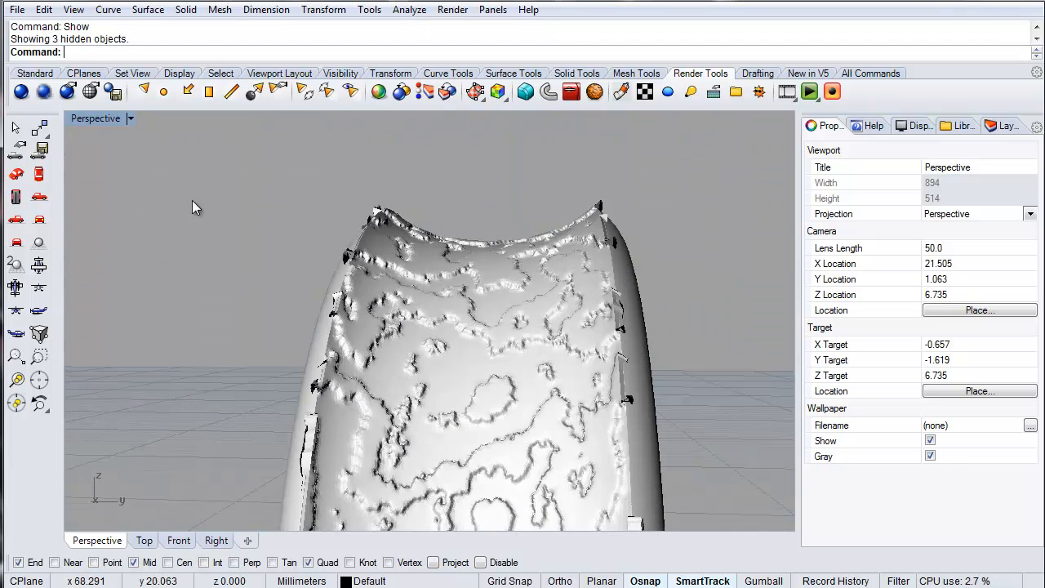
pyautogui.moveTo(310, 291); pyautogui.dragTo(467, 323, button='right')
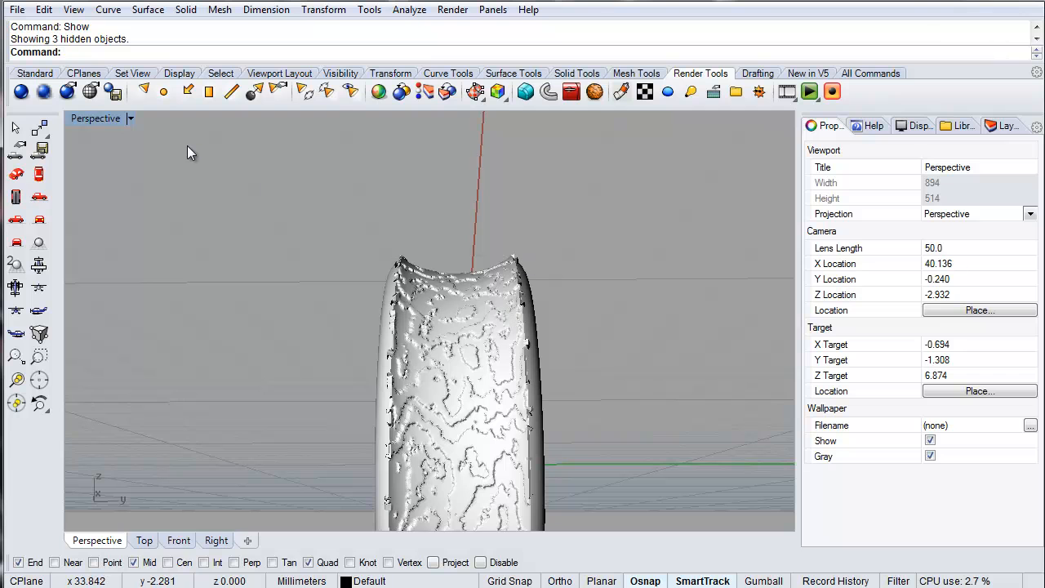
# - Scale the closed mesh in one direction from origin 0 in the Right view, narrowing it slightly along the ring's width with ortho-constrained reference points
pyautogui.doubleClick(99, 121)
pyautogui.doubleClick(452, 333)
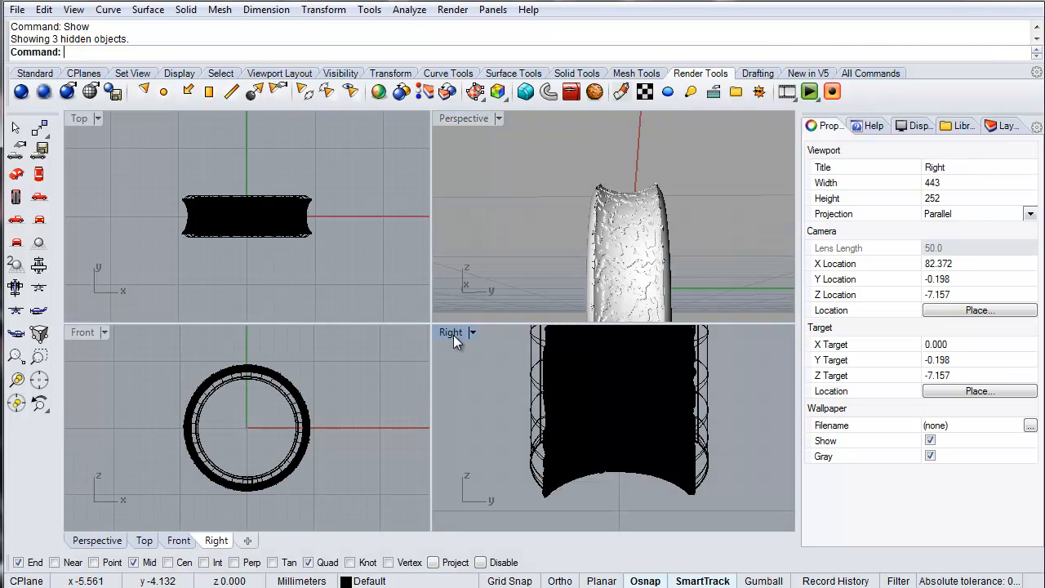
pyautogui.scroll(-5, 396, 412)
pyautogui.moveTo(397, 339); pyautogui.dragTo(389, 379, button='right')
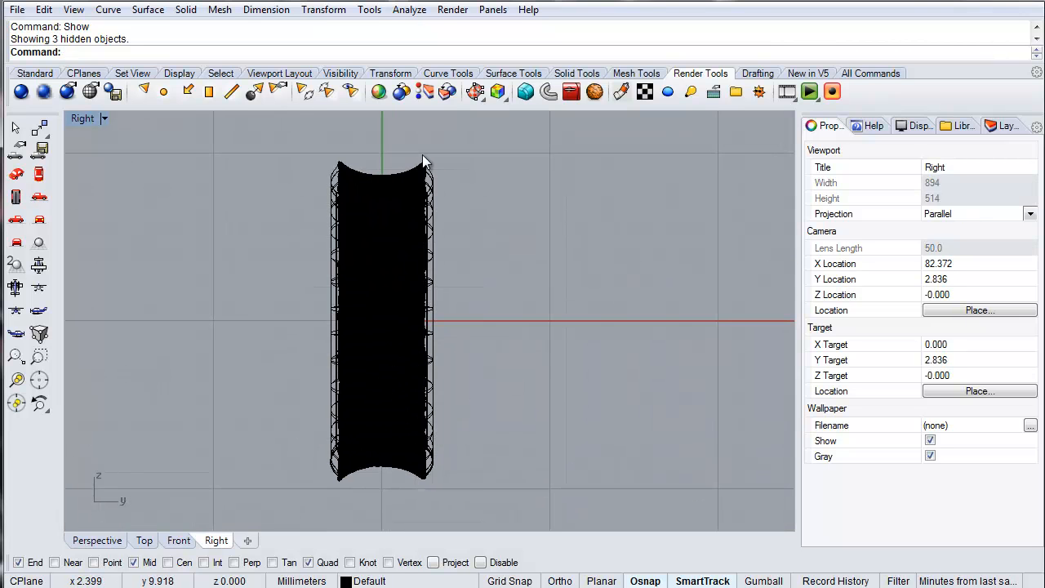
pyautogui.scroll(5, 303, 177)
pyautogui.click(301, 176)
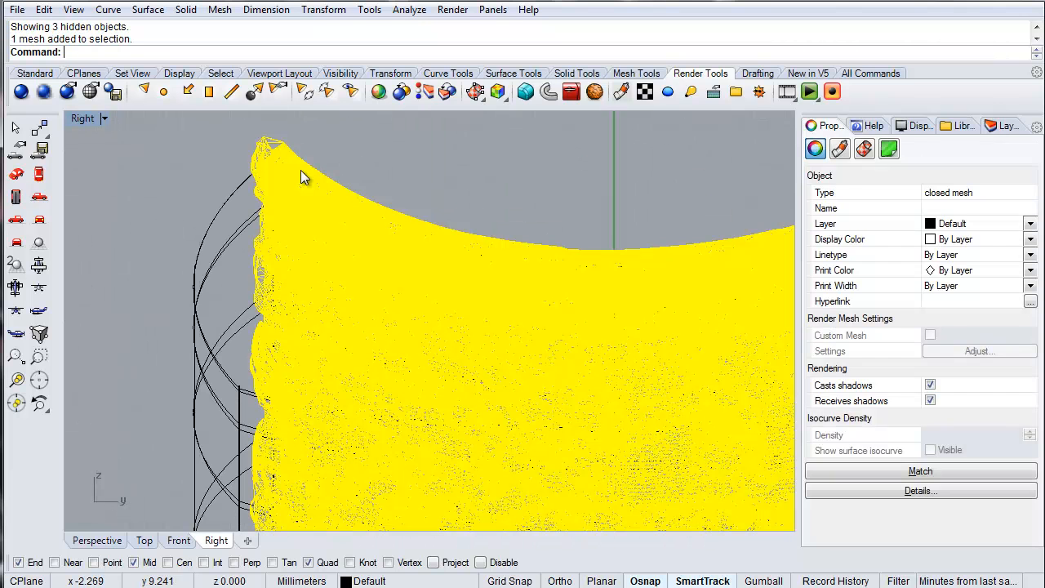
pyautogui.write('Scalke1d')
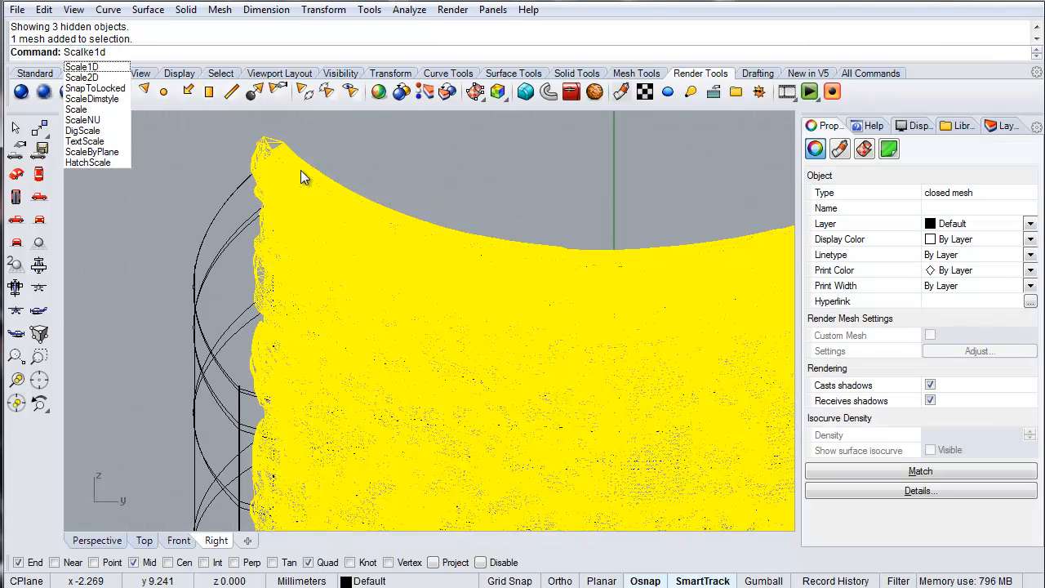
pyautogui.press('Return')
pyautogui.scroll(-7, 359, 240)
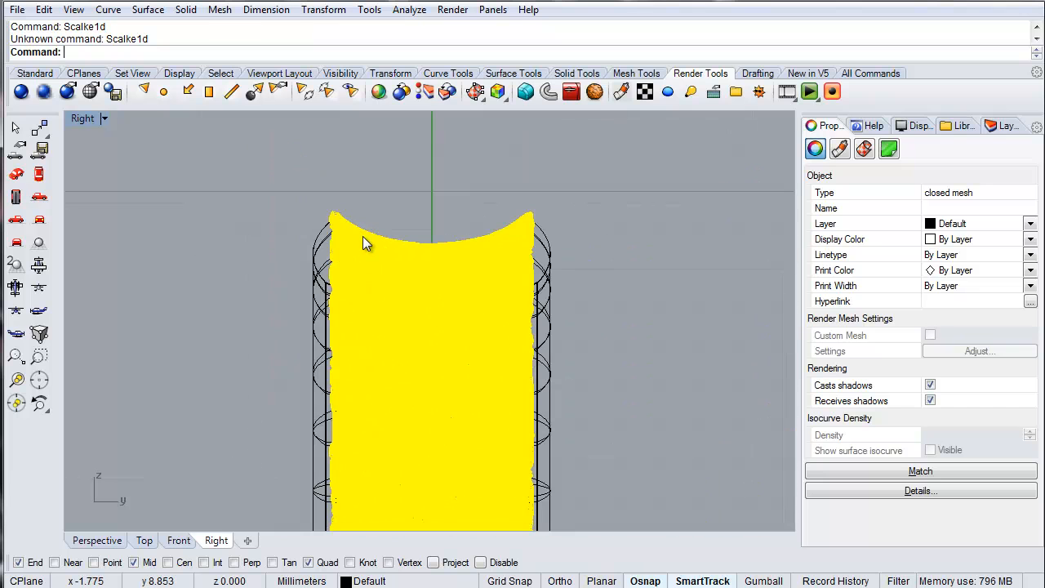
pyautogui.write('Scale1D')
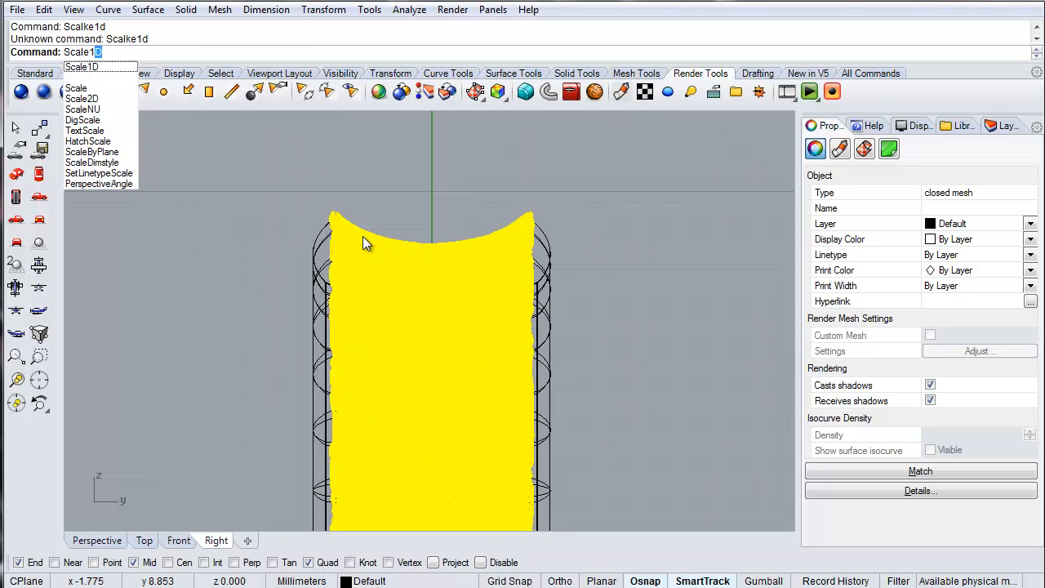
pyautogui.press('Return')
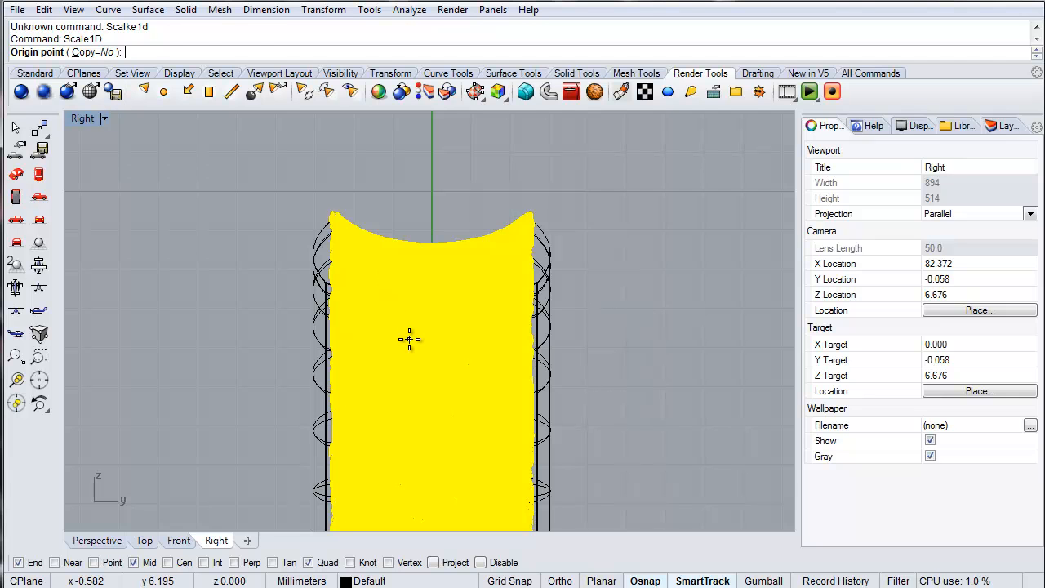
pyautogui.write('0')
pyautogui.press('Return')
pyautogui.moveTo(182, 387); pyautogui.dragTo(273, 217, button='right')
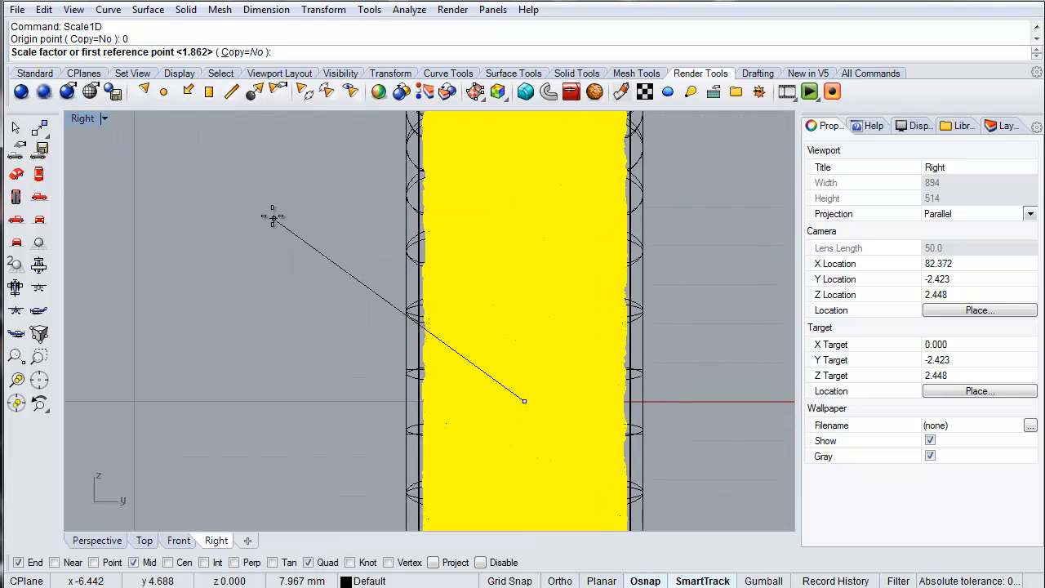
pyautogui.scroll(5, 354, 415)
pyautogui.press('F8')
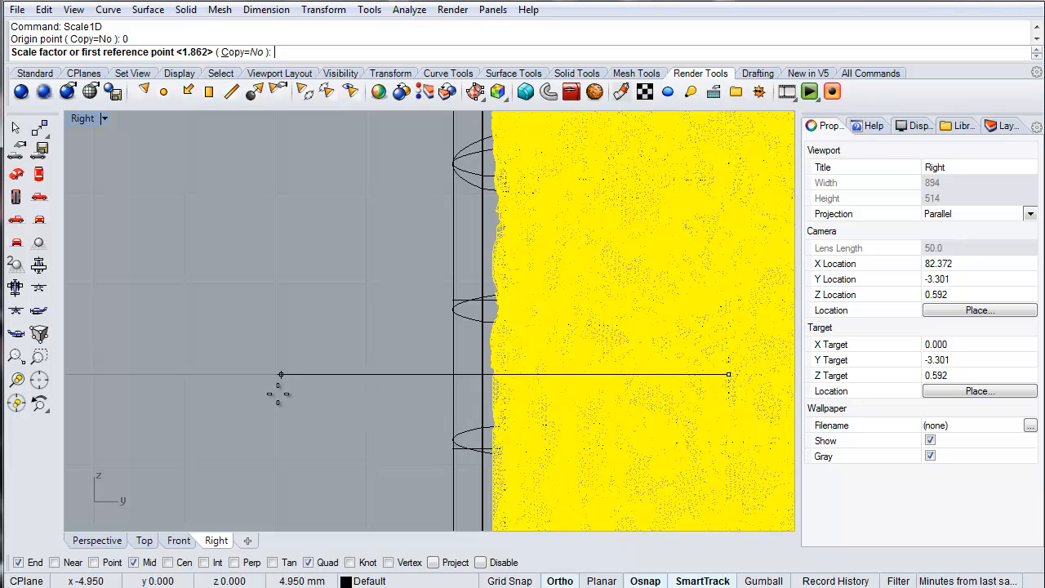
pyautogui.click(272, 392)
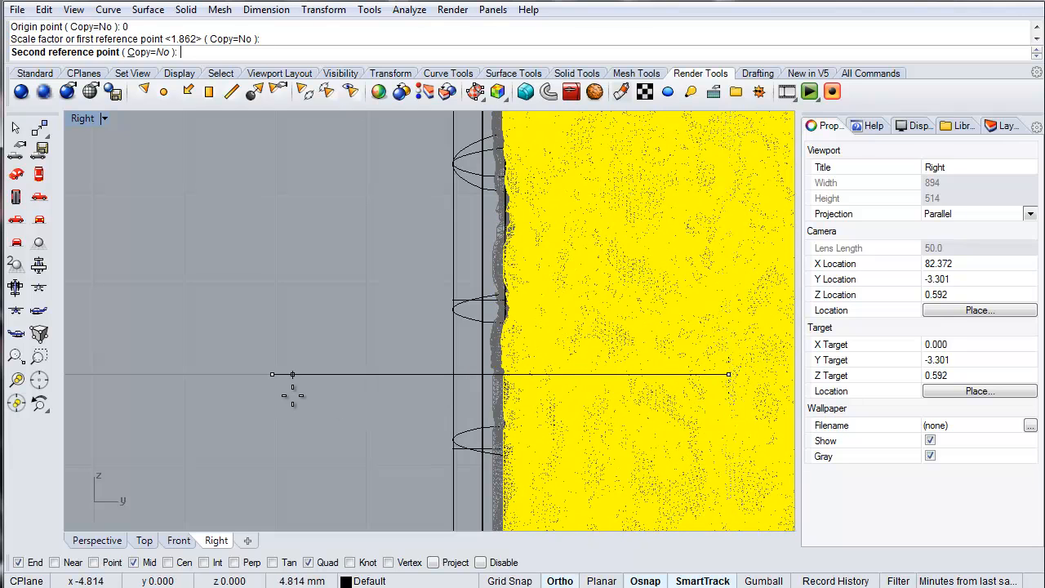
pyautogui.press('F8')
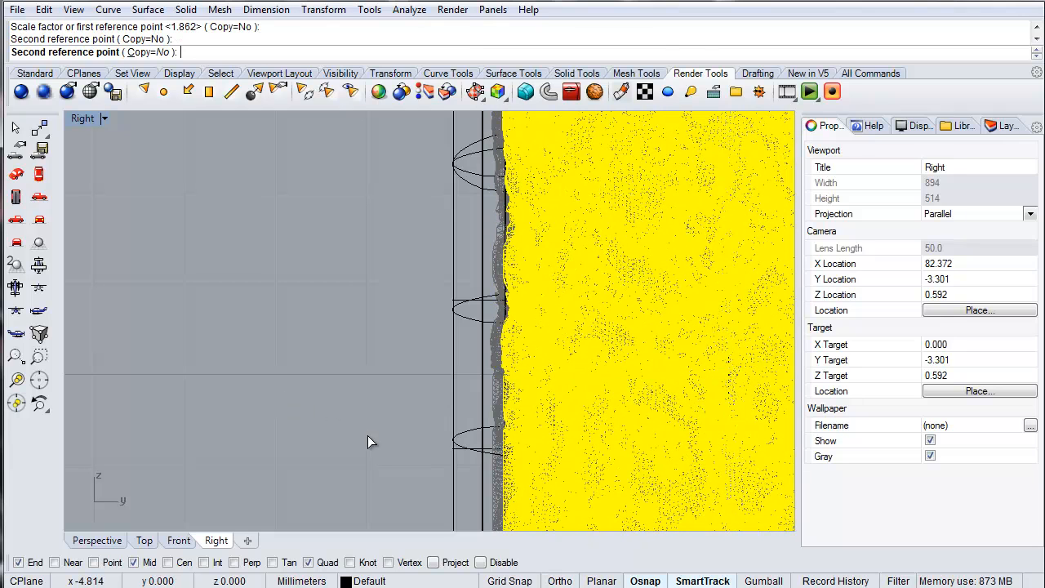
pyautogui.press('Escape')
# - Return to the four-view layout, deselect the mesh and examine where its edge spikes meet the rims in the Perspective view
pyautogui.doubleClick(89, 118)
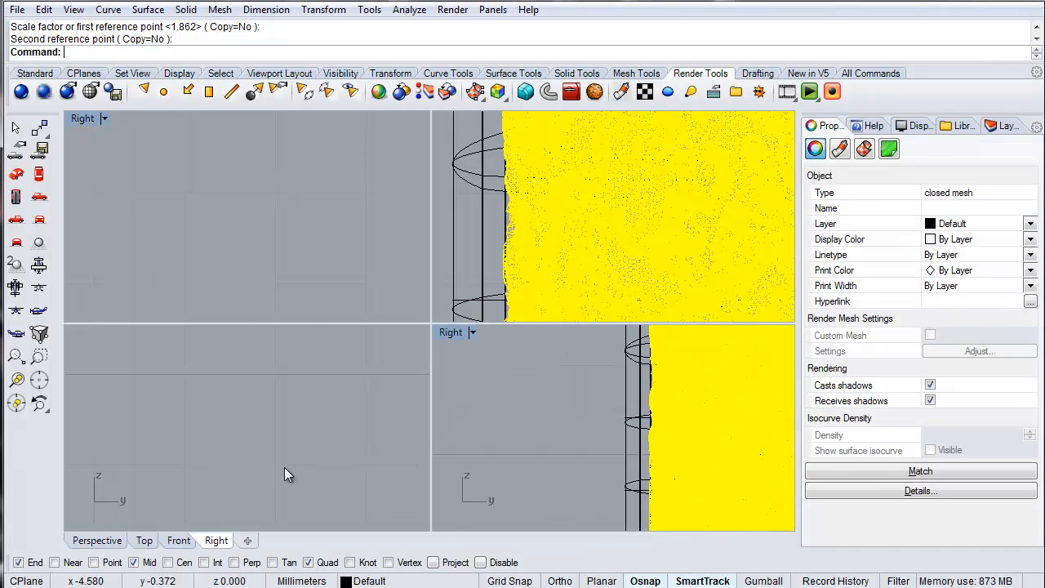
pyautogui.scroll(8, 253, 371)
pyautogui.moveTo(442, 309); pyautogui.dragTo(641, 207, button='right')
pyautogui.scroll(6, 635, 198)
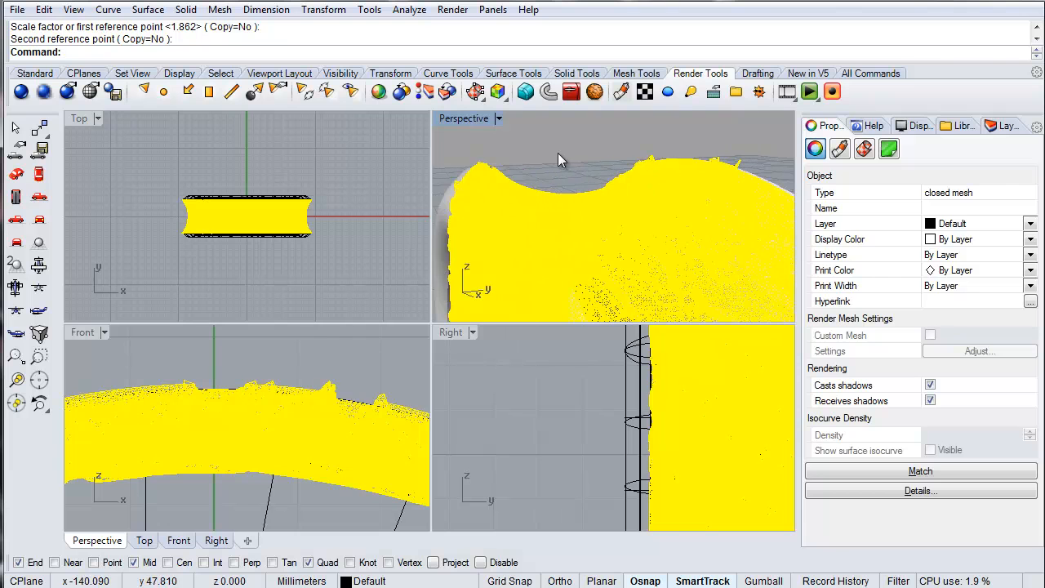
pyautogui.click(558, 152)
pyautogui.moveTo(494, 189); pyautogui.dragTo(596, 209, button='right')
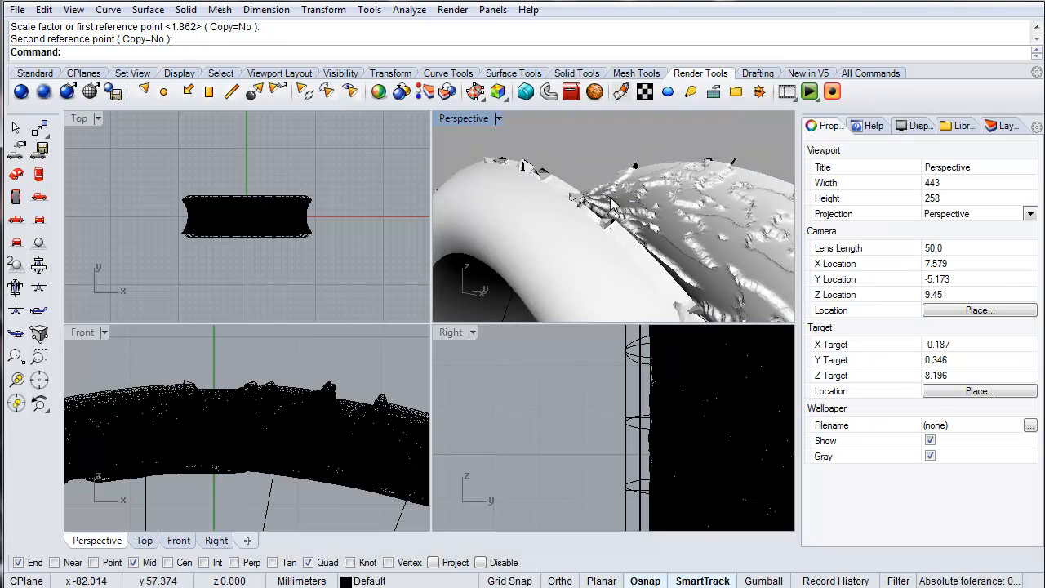
# - Scale the mesh in two directions from origin 0 in the Front view, shrinking it slightly from a first reference of about 9.62 mm, and deselect it
pyautogui.click(301, 365)
pyautogui.scroll(3, 282, 392)
pyautogui.write('Scale2D')
pyautogui.press('Return')
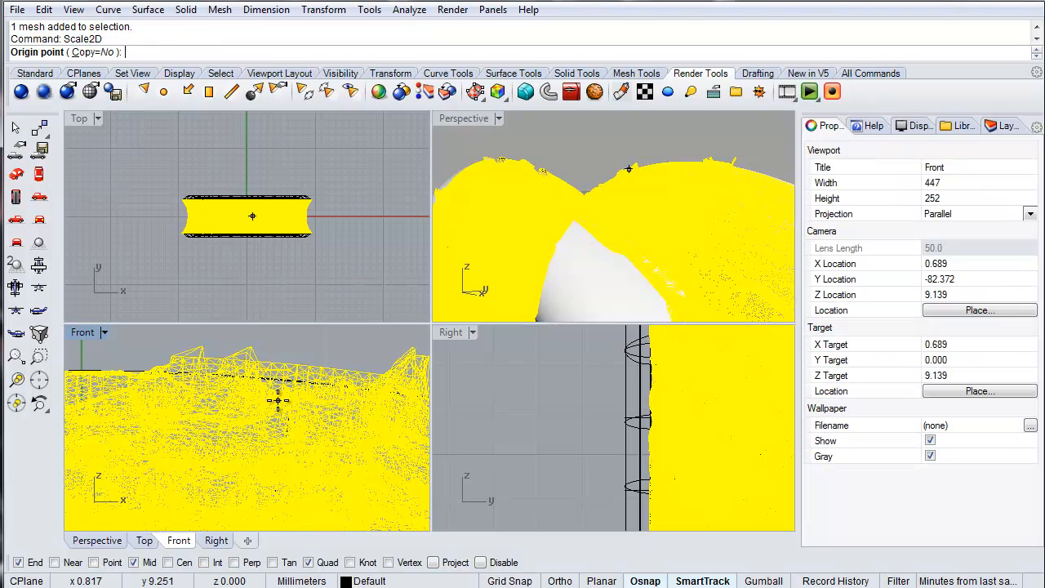
pyautogui.moveTo(293, 334); pyautogui.dragTo(263, 394, button='right')
pyautogui.write('0')
pyautogui.press('Return')
pyautogui.click(292, 385)
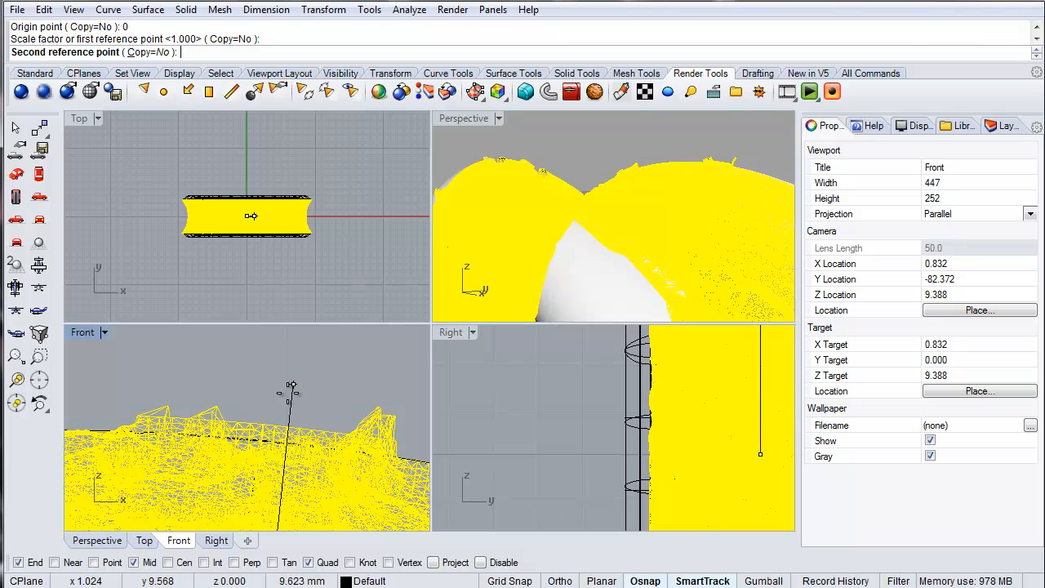
pyautogui.click(286, 400)
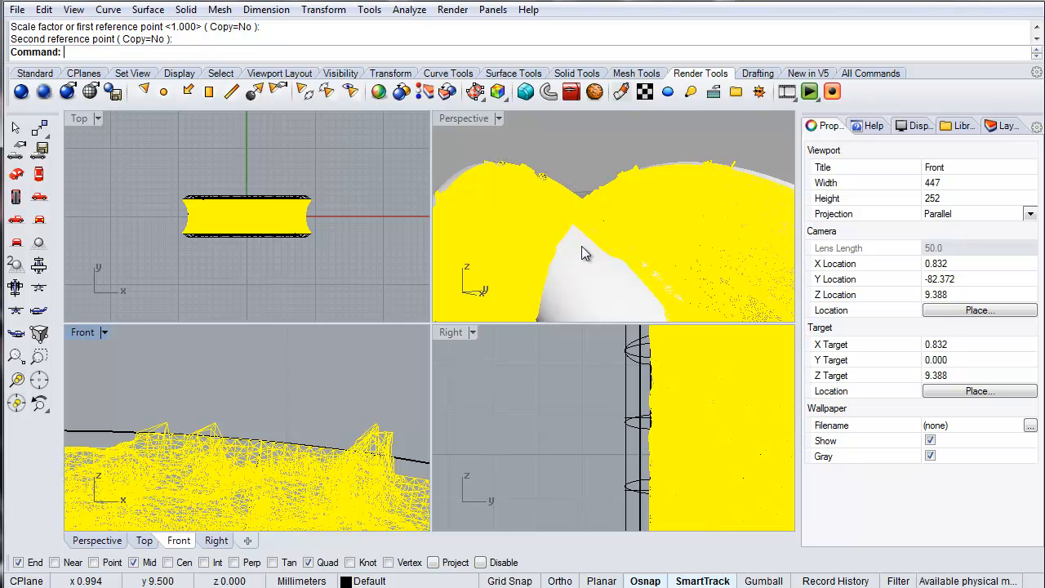
pyautogui.click(449, 120)
pyautogui.press('Escape')
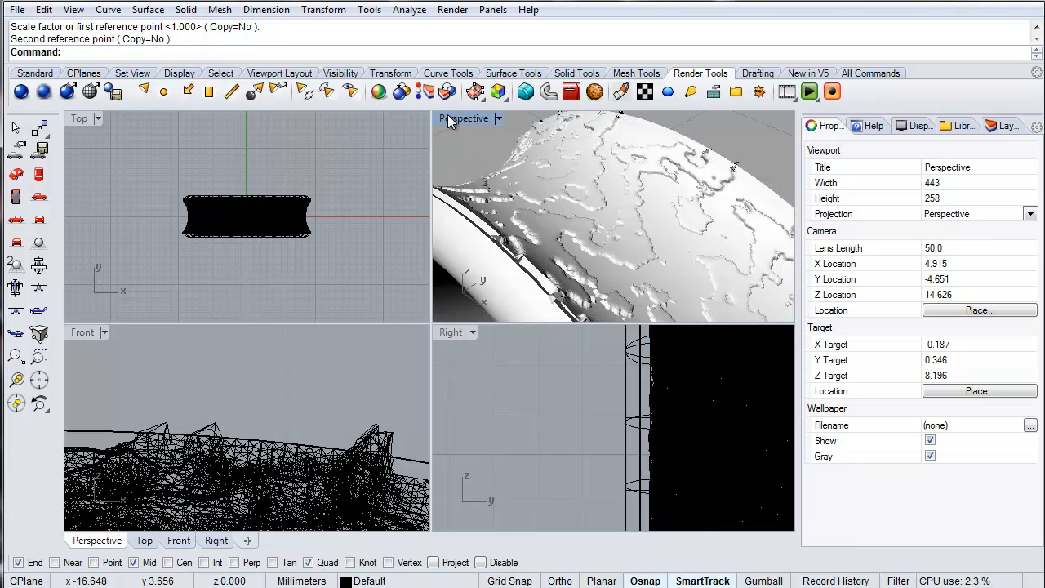
# - Inspect the assembled ring from several angles in a maximized Perspective view, checking the relief and the mesh edges along the rims
pyautogui.moveTo(644, 234); pyautogui.dragTo(689, 213, button='right')
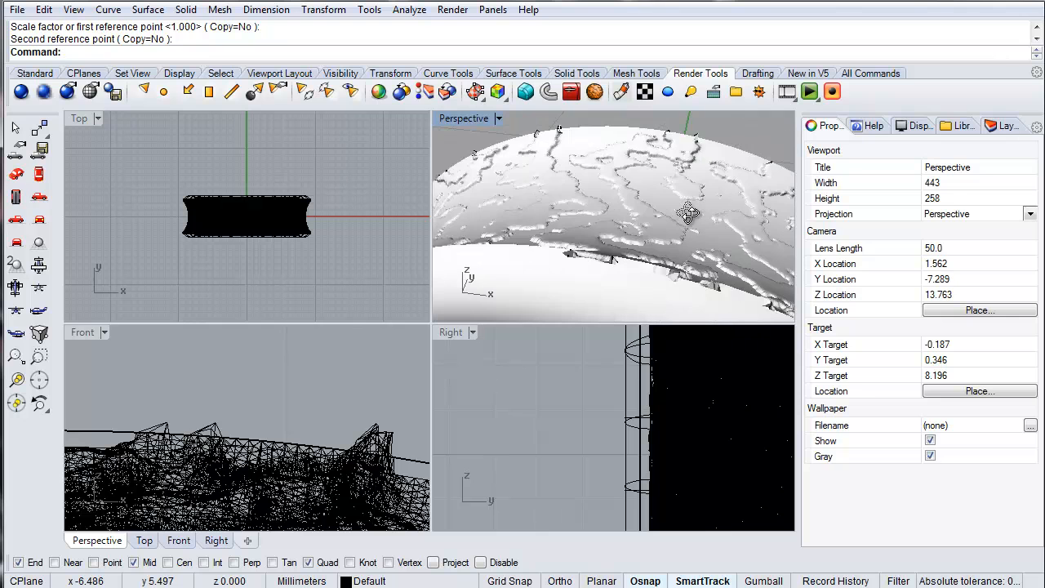
pyautogui.doubleClick(457, 120)
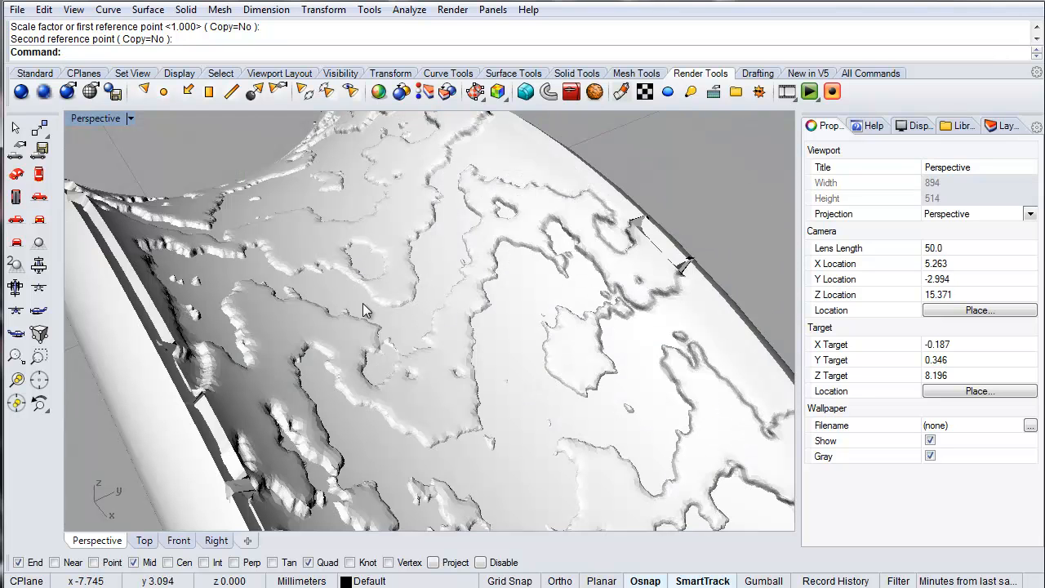
pyautogui.scroll(-16, 359, 292)
pyautogui.moveTo(240, 363); pyautogui.dragTo(347, 323, button='right')
pyautogui.scroll(3, 353, 311)
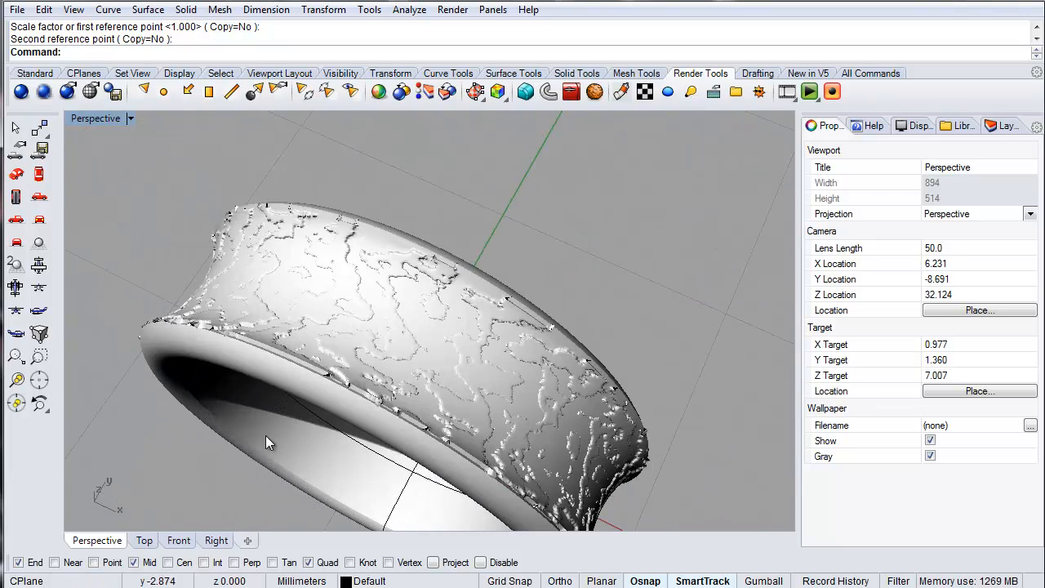
pyautogui.moveTo(227, 457); pyautogui.dragTo(284, 352, button='right')
pyautogui.scroll(-6, 364, 365)
pyautogui.moveTo(363, 365); pyautogui.dragTo(376, 462, button='right')
pyautogui.scroll(6, 376, 463)
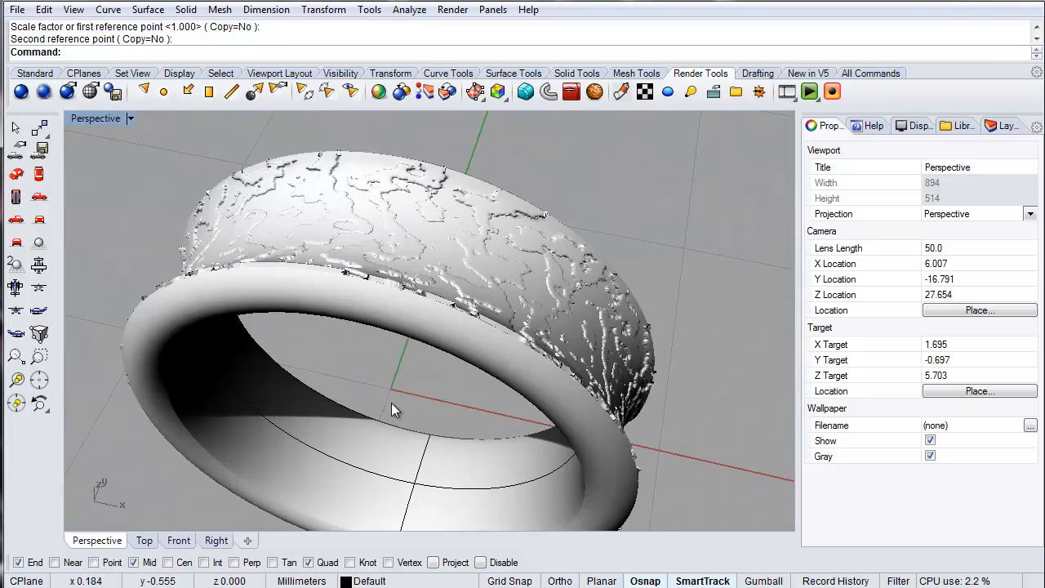
# - Delete the displaced marble-relief mesh from the ring, keeping only the plain concave band with its rims
pyautogui.moveTo(371, 383); pyautogui.dragTo(310, 307, button='right')
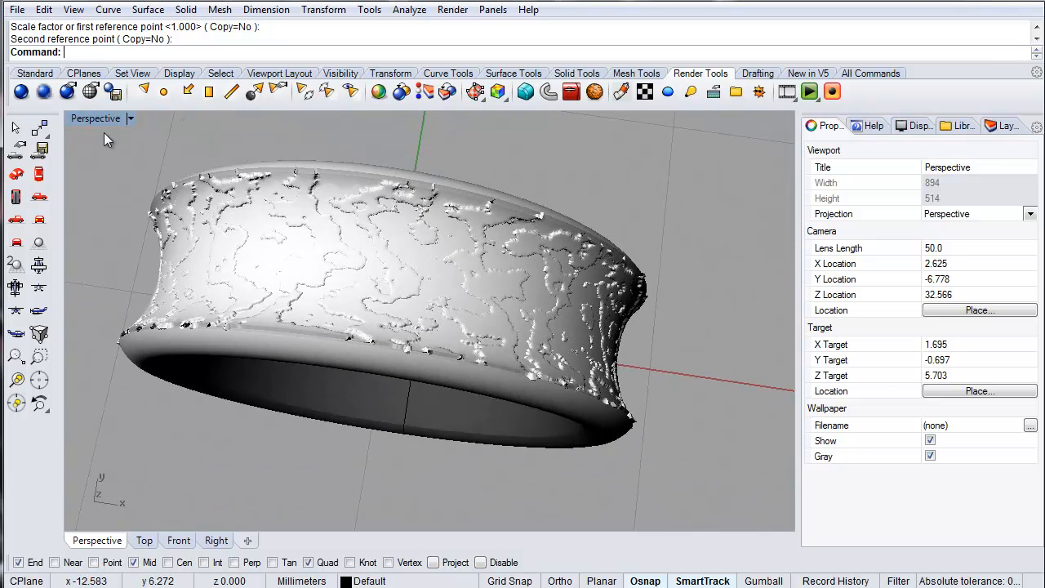
pyautogui.click(284, 230)
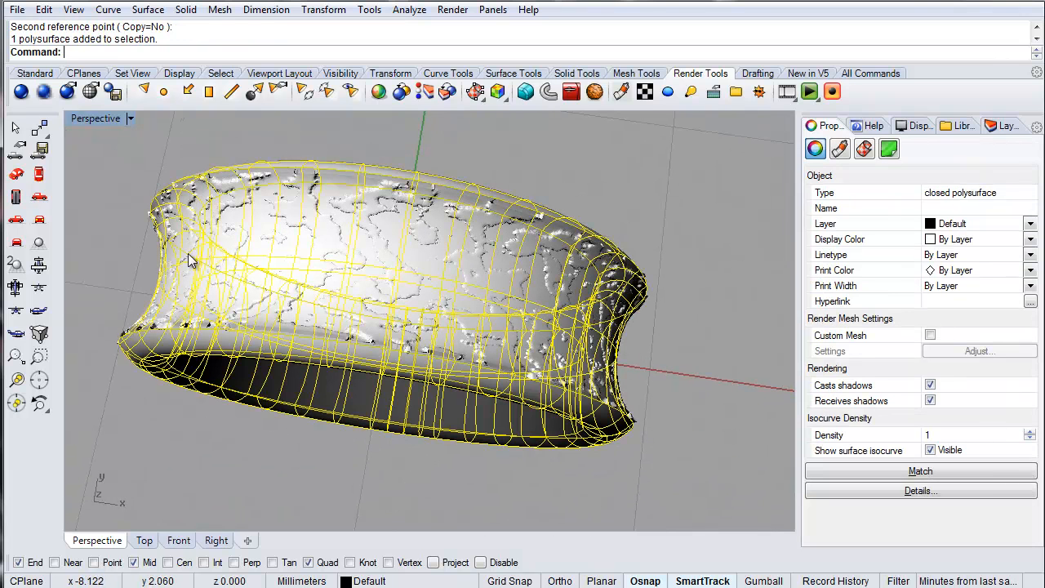
pyautogui.click(153, 220)
pyautogui.press('Delete')
pyautogui.moveTo(357, 342); pyautogui.dragTo(389, 351, button='right')
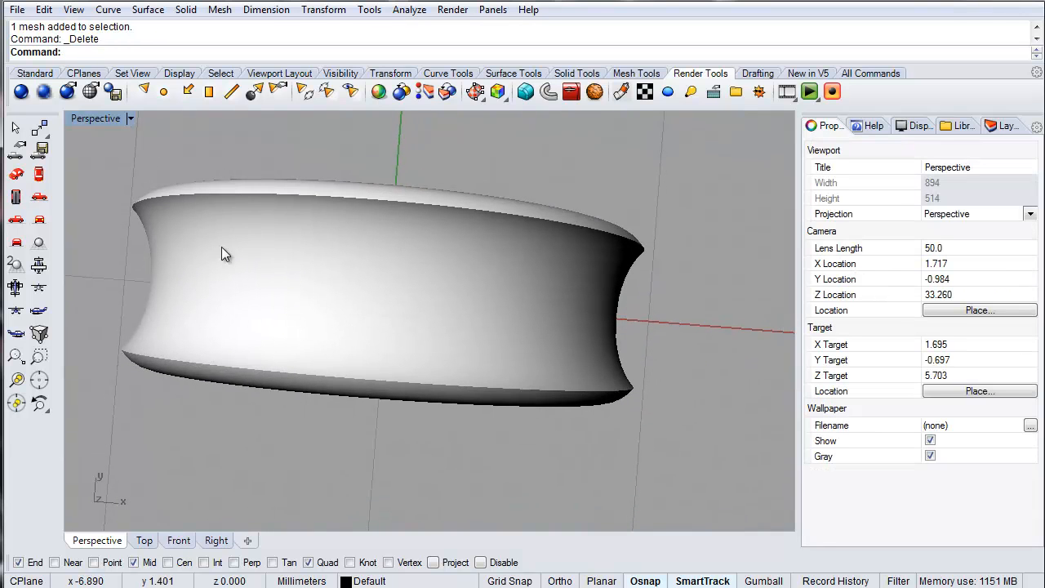
pyautogui.moveTo(517, 361); pyautogui.dragTo(86, 156, button='right')
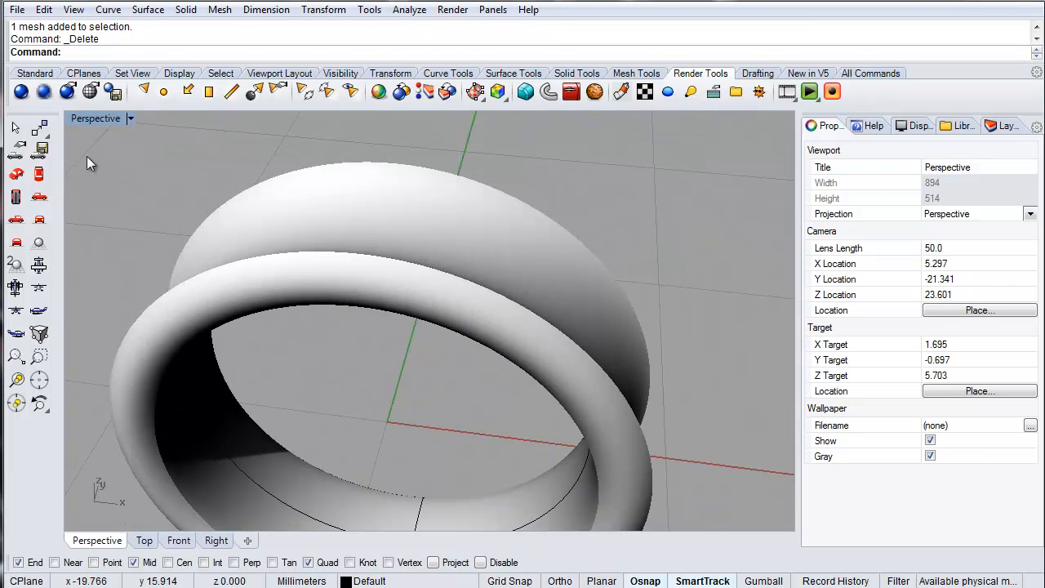
# - Draw a sphere in the Front view near the vertical axis, overlapping the crown of the ring
pyautogui.doubleClick(92, 120)
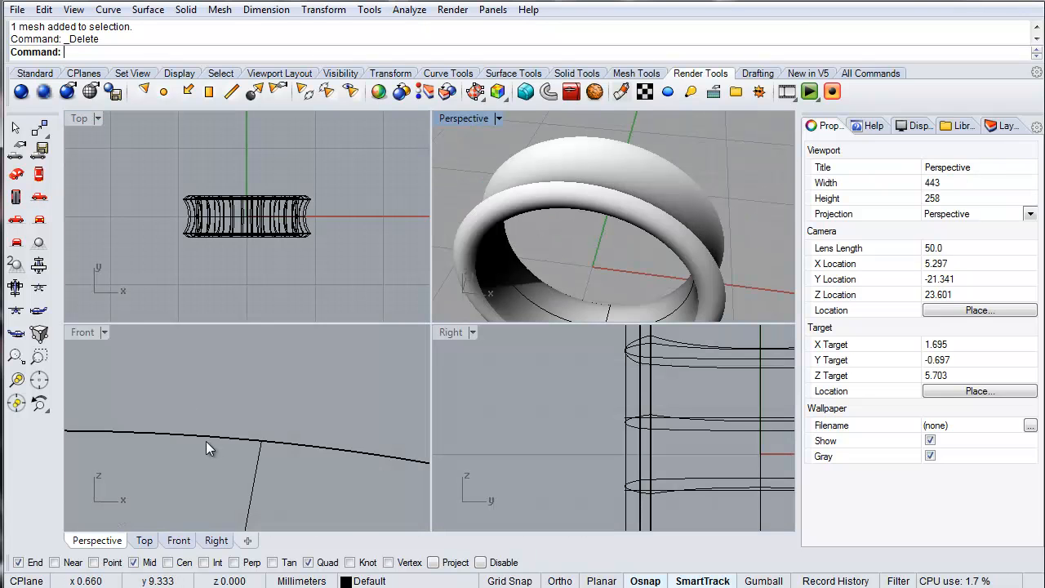
pyautogui.click(206, 440)
pyautogui.moveTo(206, 441); pyautogui.dragTo(244, 427, button='right')
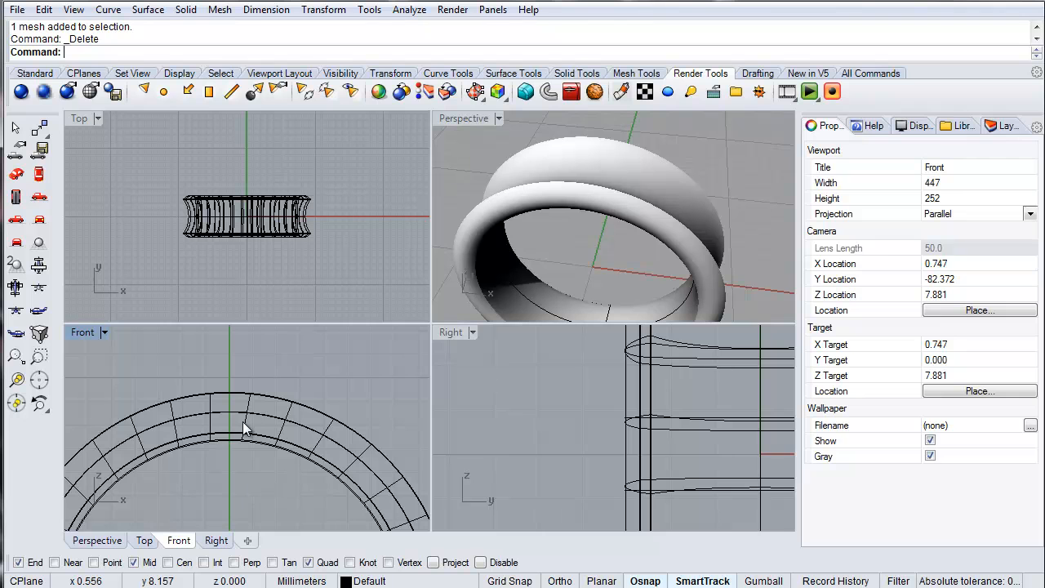
pyautogui.press('Return')
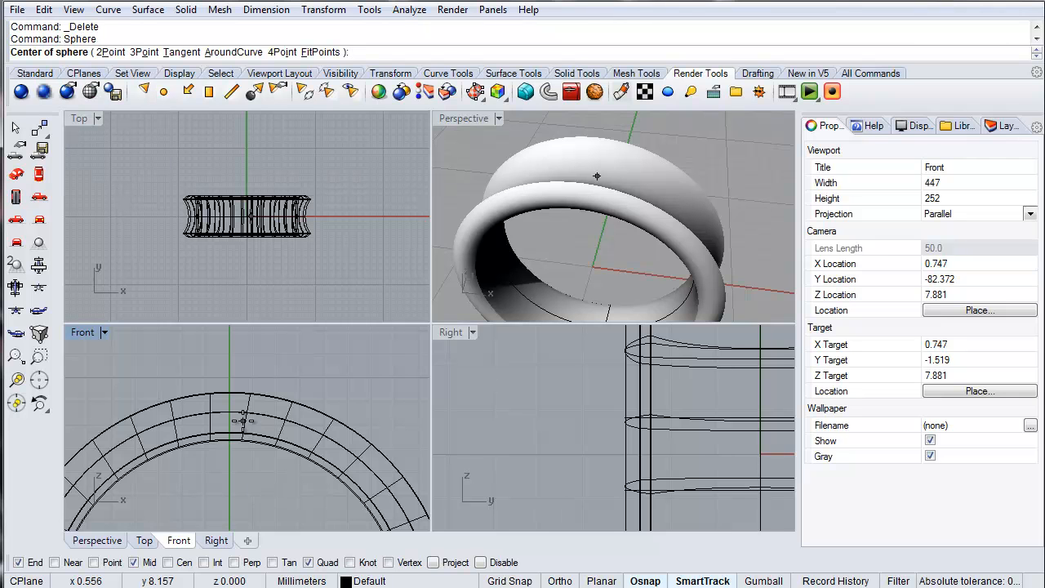
pyautogui.click(237, 370)
pyautogui.click(258, 414)
# - Draw a second, smaller sphere beside the first in the Front view and reposition both so they overlap and sink slightly into the band
pyautogui.press('Return')
pyautogui.click(307, 389)
pyautogui.click(274, 408)
pyautogui.moveTo(318, 390); pyautogui.dragTo(311, 408)
pyautogui.moveTo(247, 360); pyautogui.dragTo(241, 369)
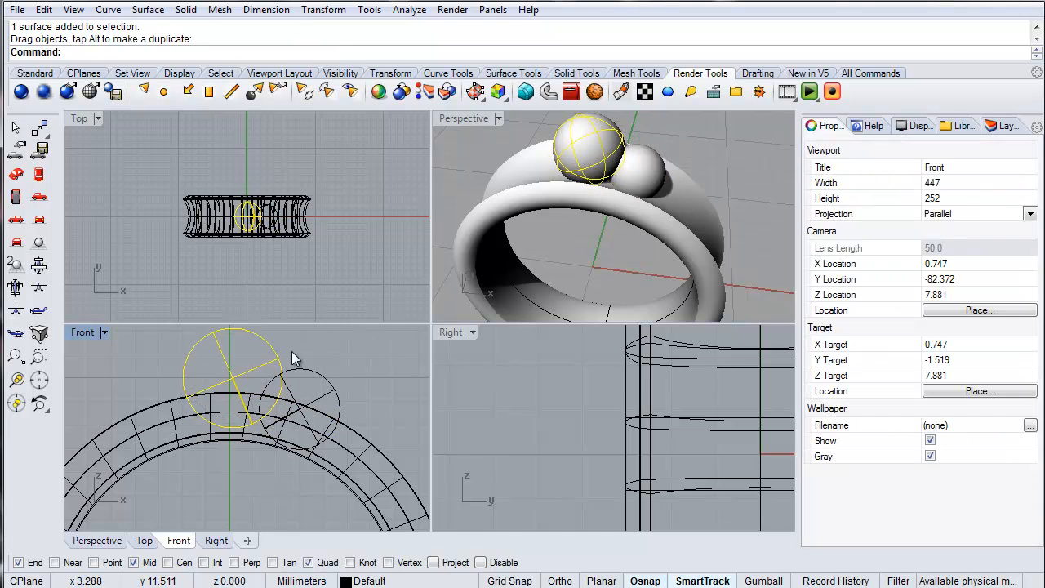
# - Move both spheres together in the Top view, off the band's centreline toward the rim on the positive Y side
pyautogui.click(397, 243)
pyautogui.moveTo(563, 188); pyautogui.dragTo(476, 266, button='right')
pyautogui.scroll(6, 615, 155)
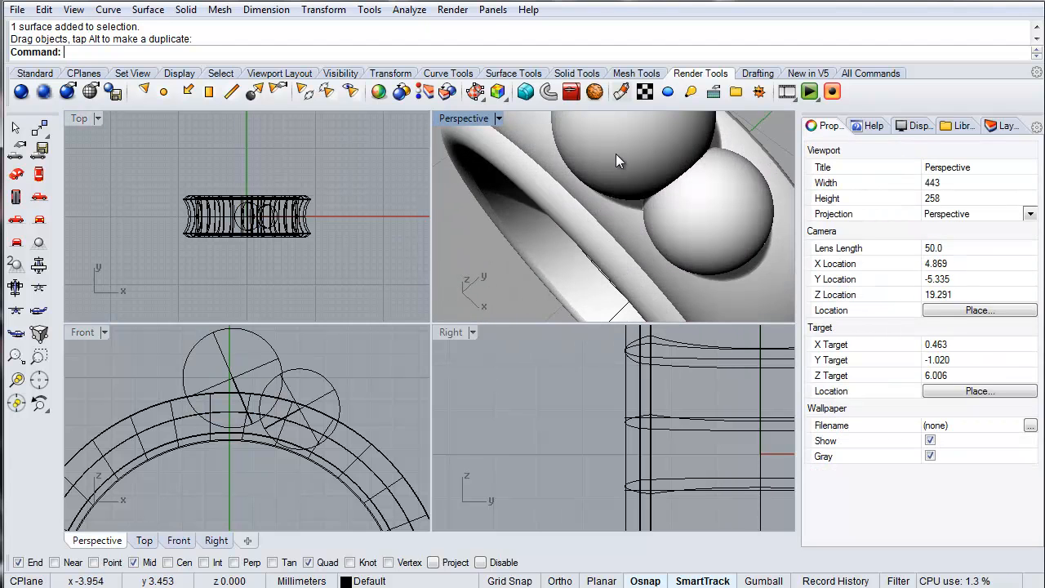
pyautogui.scroll(-2, 611, 149)
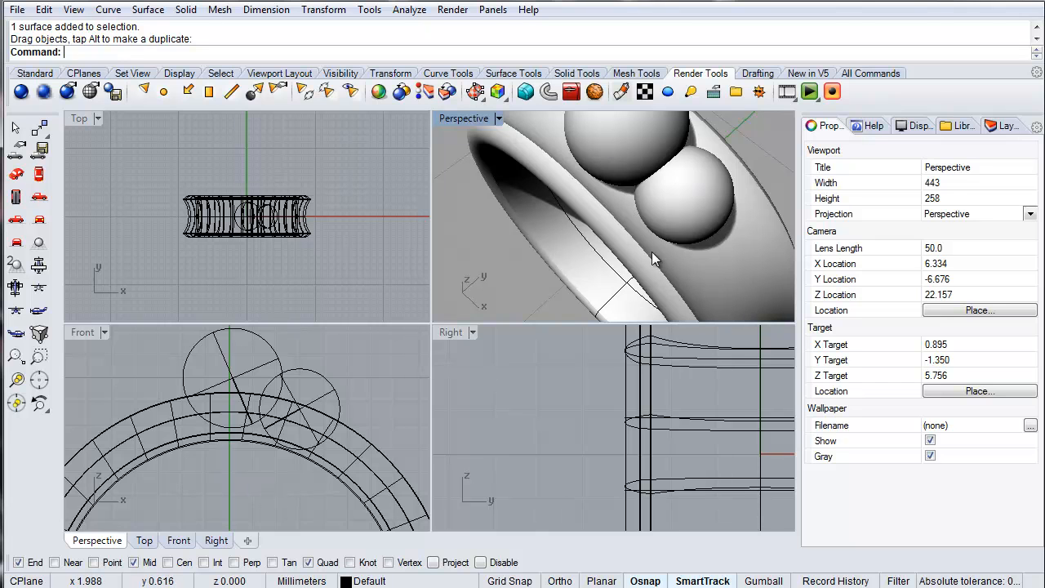
pyautogui.moveTo(318, 355); pyautogui.dragTo(265, 384)
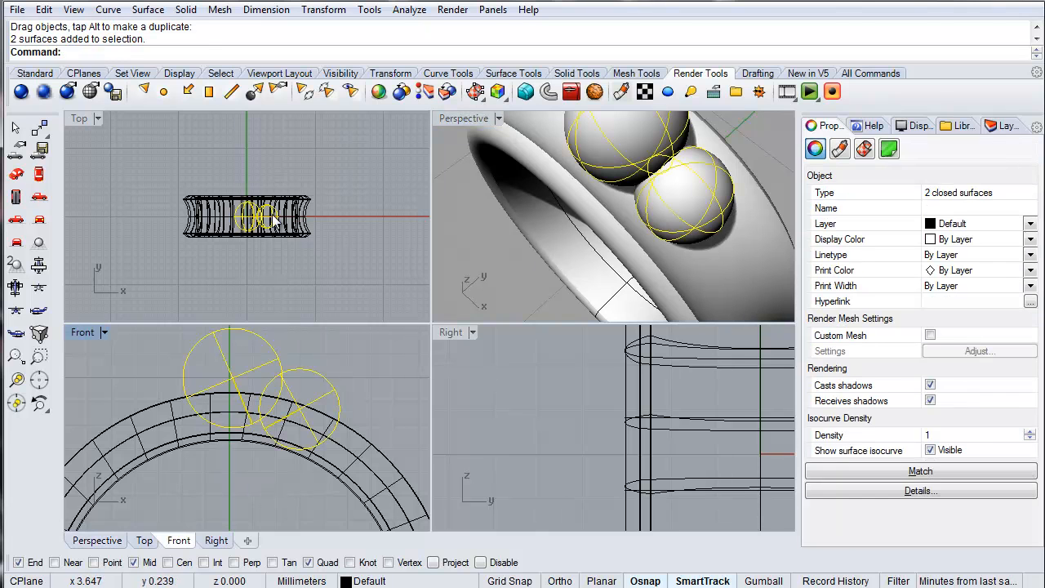
pyautogui.scroll(8, 256, 197)
pyautogui.click(264, 237)
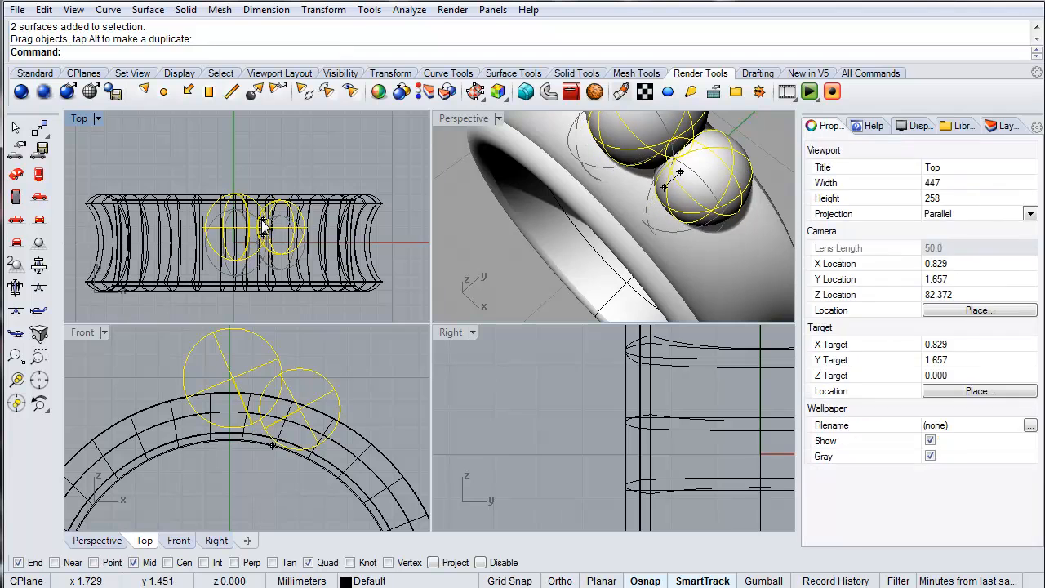
# - Copy the smaller sphere about 2.6 mm diagonally in the Top view toward the opposite rim, forming a cluster of three touching spheres
pyautogui.doubleClick(461, 115)
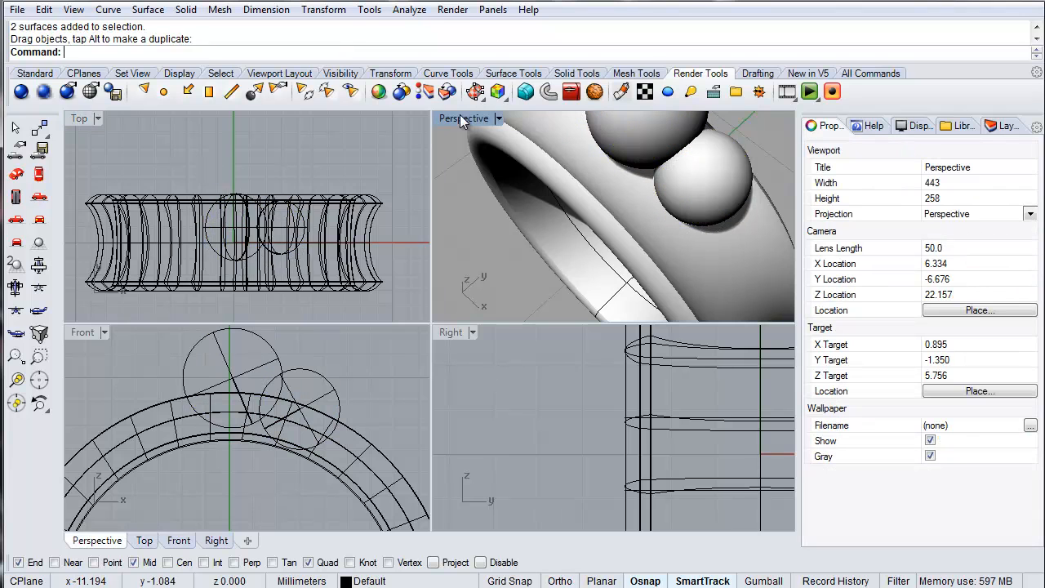
pyautogui.scroll(-5, 322, 409)
pyautogui.moveTo(322, 409); pyautogui.dragTo(462, 369, button='right')
pyautogui.moveTo(524, 184); pyautogui.dragTo(361, 213, button='right')
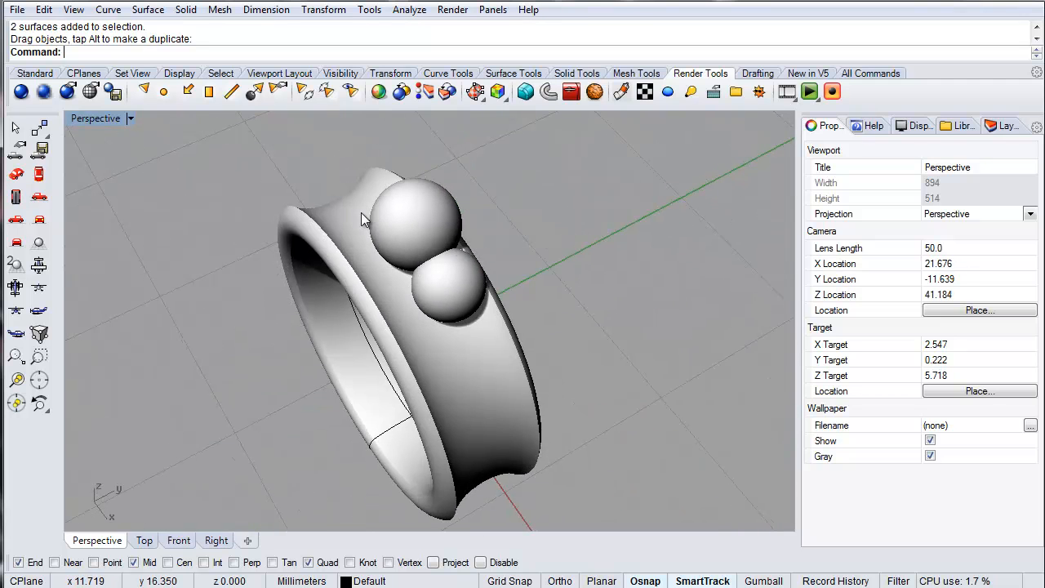
pyautogui.doubleClick(87, 118)
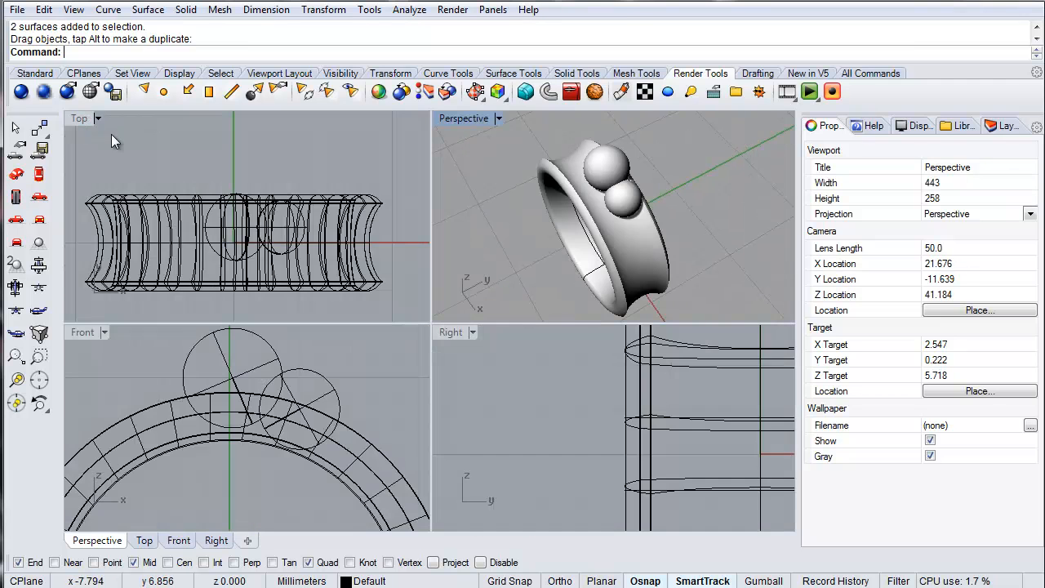
pyautogui.click(319, 376)
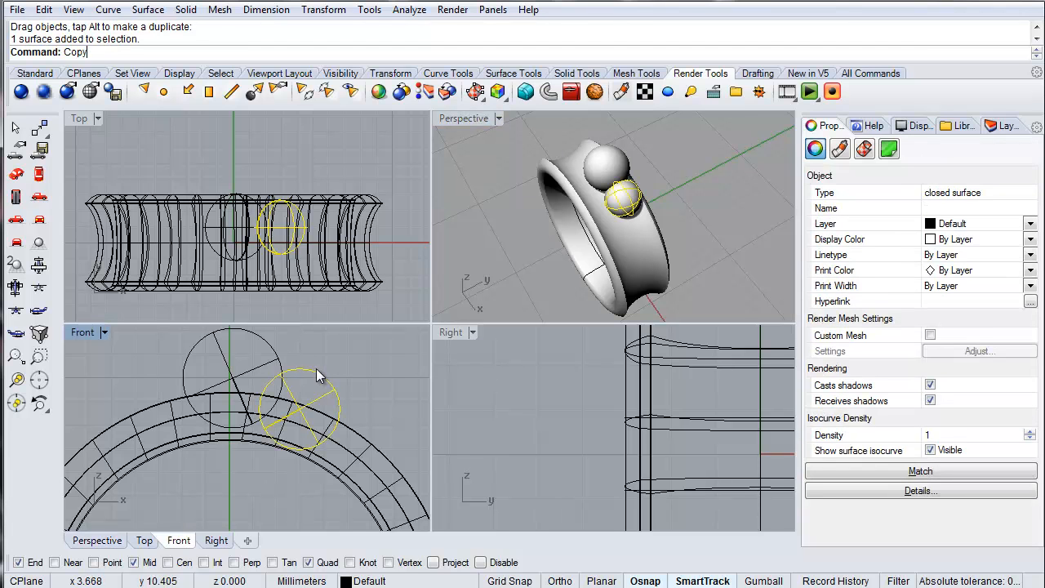
pyautogui.press('Return')
pyautogui.click(343, 156)
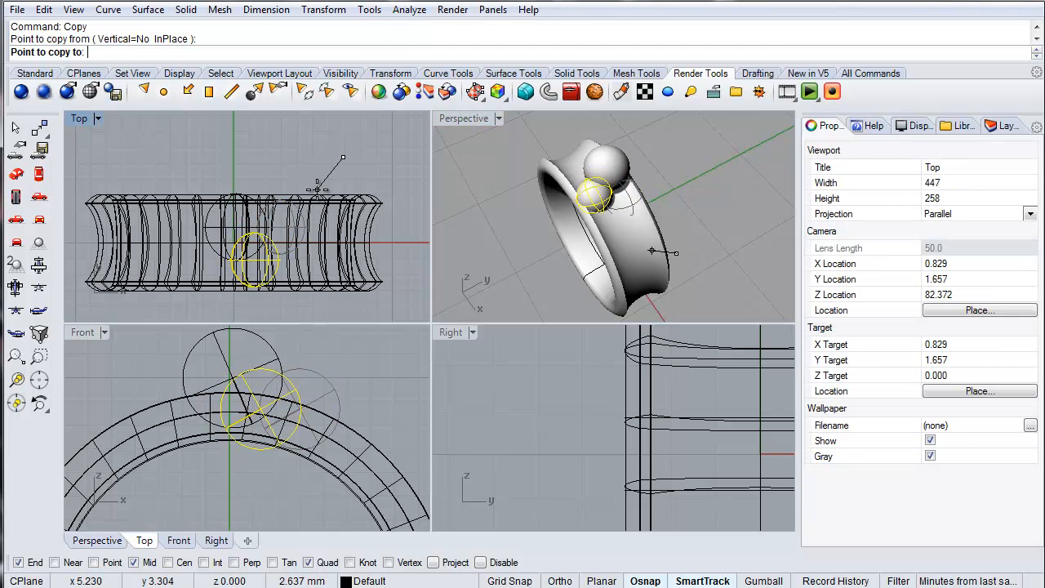
pyautogui.click(323, 185)
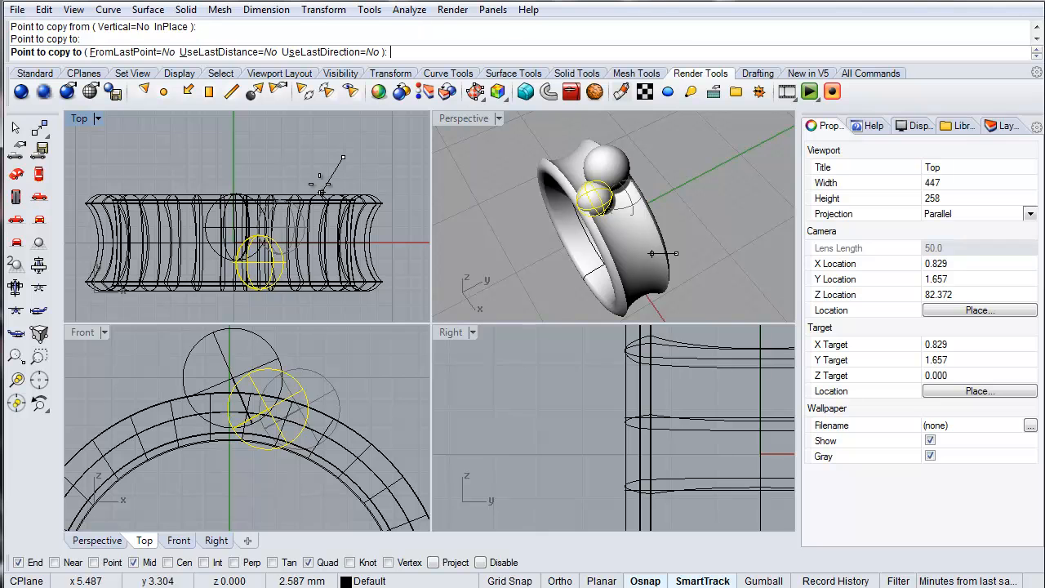
pyautogui.click(276, 152)
pyautogui.press('Return')
# - Set the construction plane to the current Perspective view, oriented to look down onto the three-sphere cluster
pyautogui.moveTo(472, 228); pyautogui.dragTo(646, 202, button='right')
pyautogui.click(508, 251)
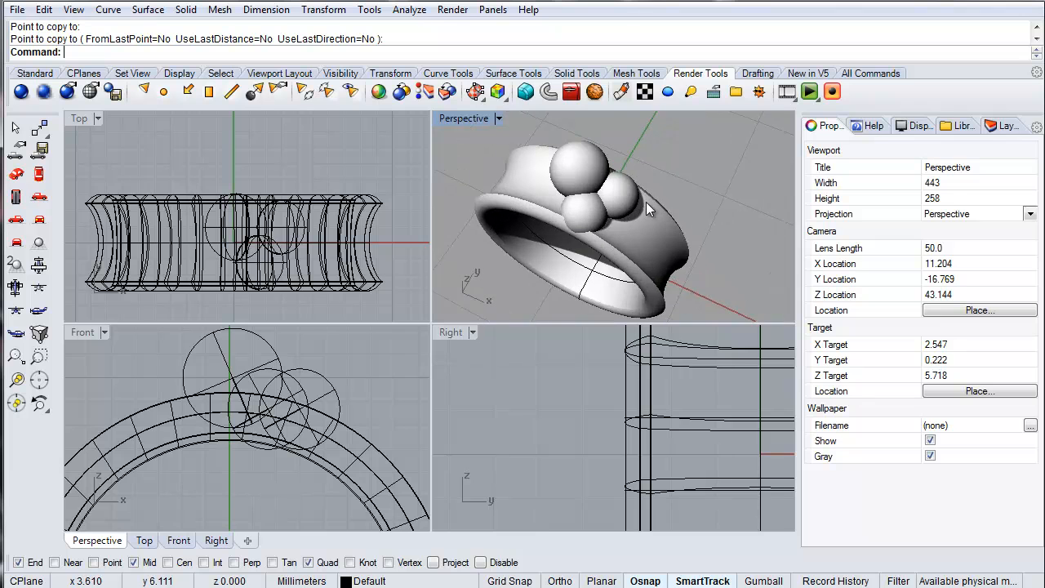
pyautogui.scroll(3, 547, 152)
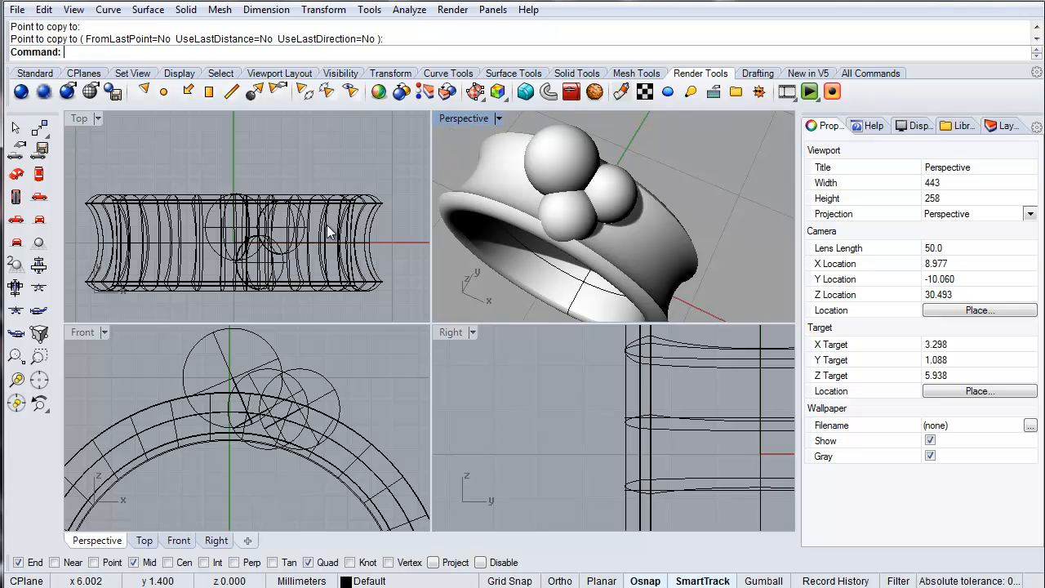
pyautogui.doubleClick(447, 118)
pyautogui.moveTo(356, 304); pyautogui.dragTo(527, 334, button='right')
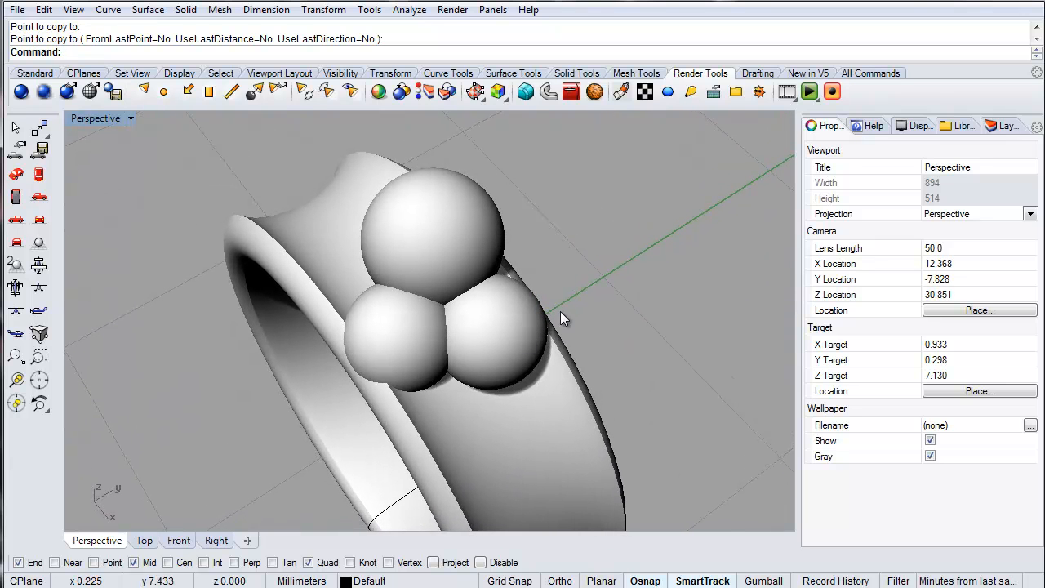
pyautogui.click(279, 73)
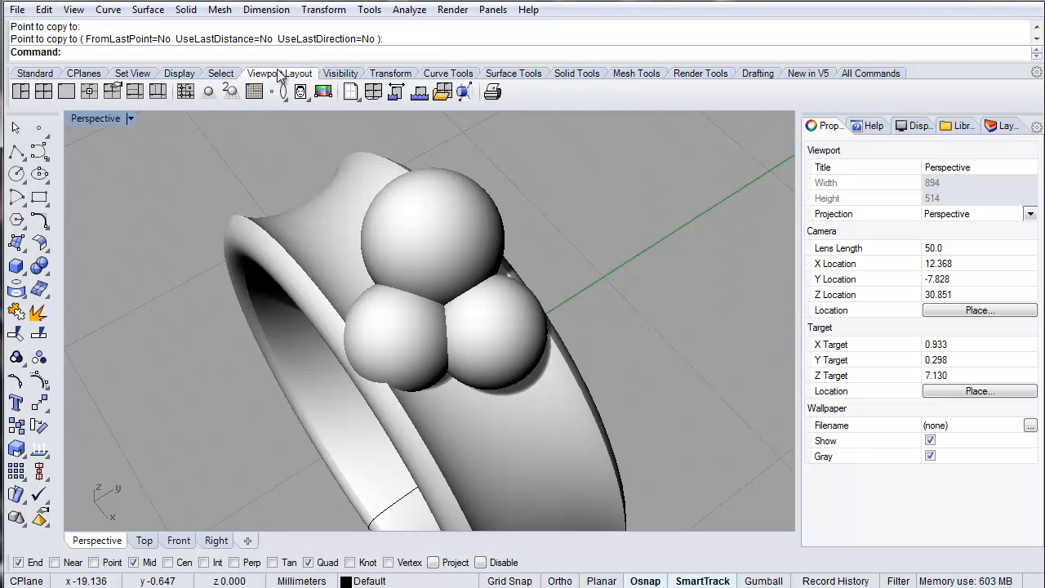
pyautogui.click(137, 75)
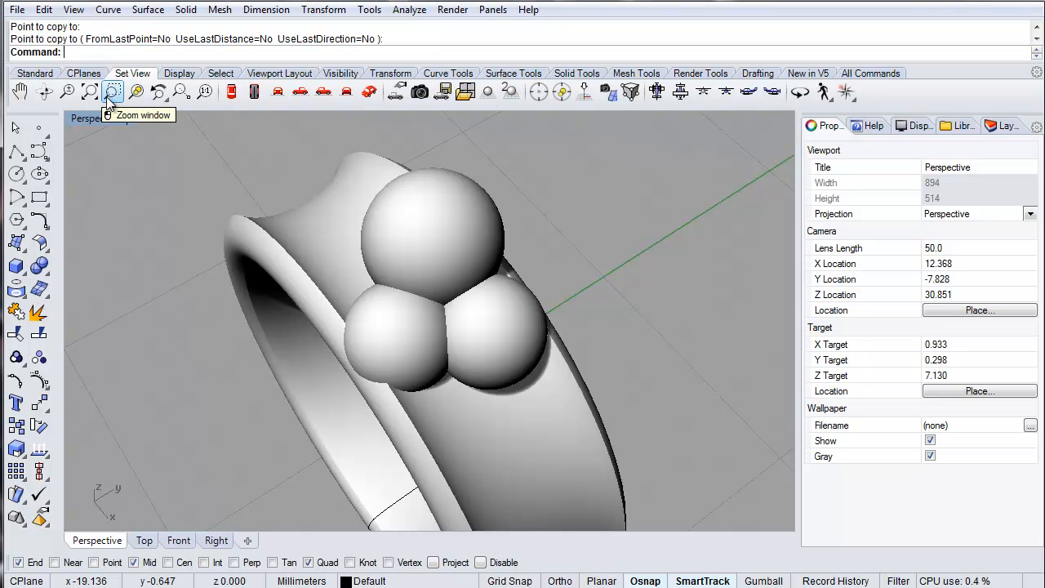
pyautogui.click(84, 74)
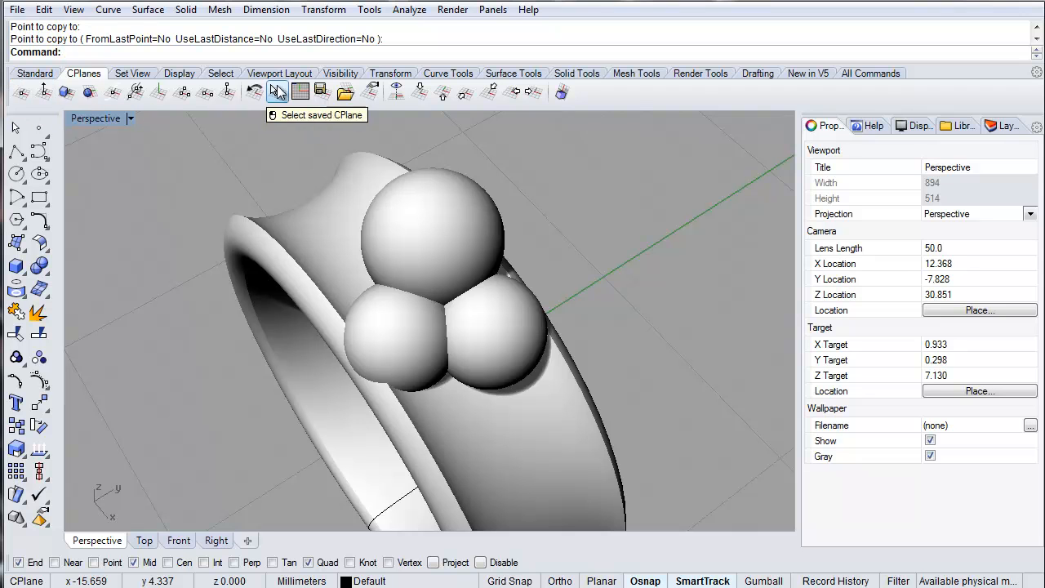
pyautogui.click(397, 92)
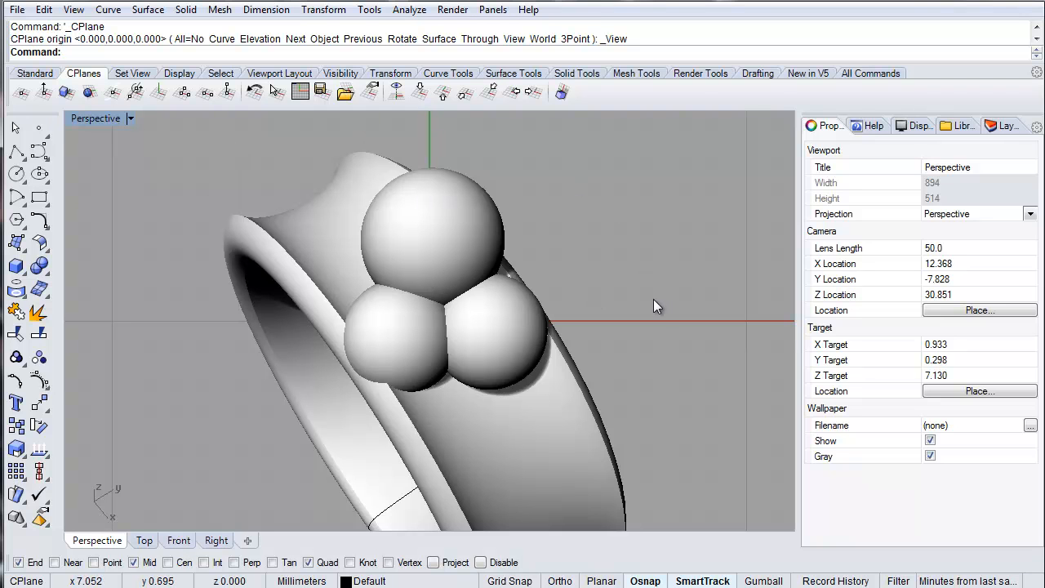
# - Drape a surface over a rectangular area around the three spheres in the Perspective view, using AutoSpacing=Yes, Spacing=5 and AutoDetectMaxDepth=Yes
pyautogui.scroll(2, 653, 300)
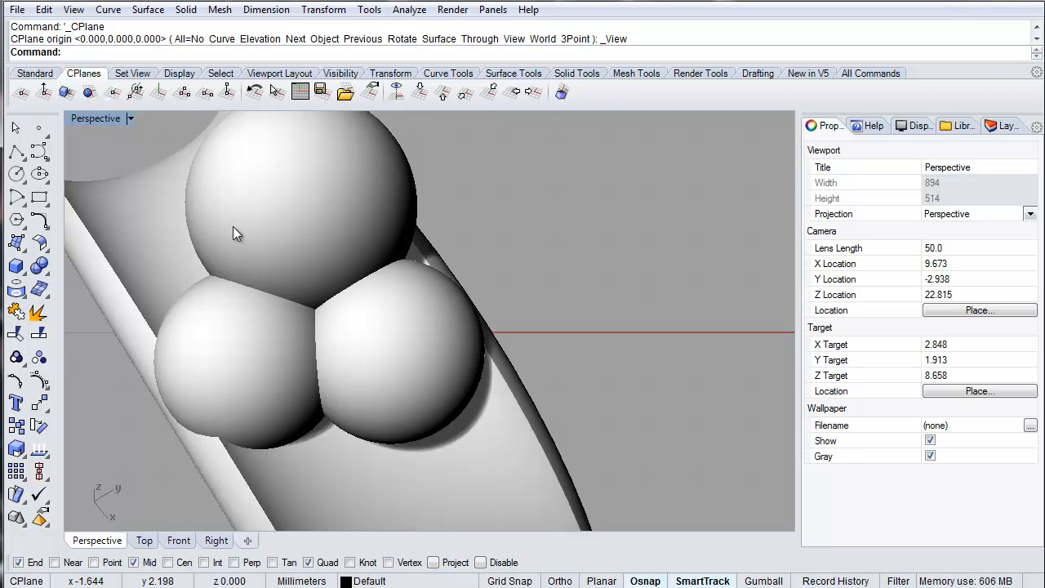
pyautogui.write('Drape')
pyautogui.press('Return')
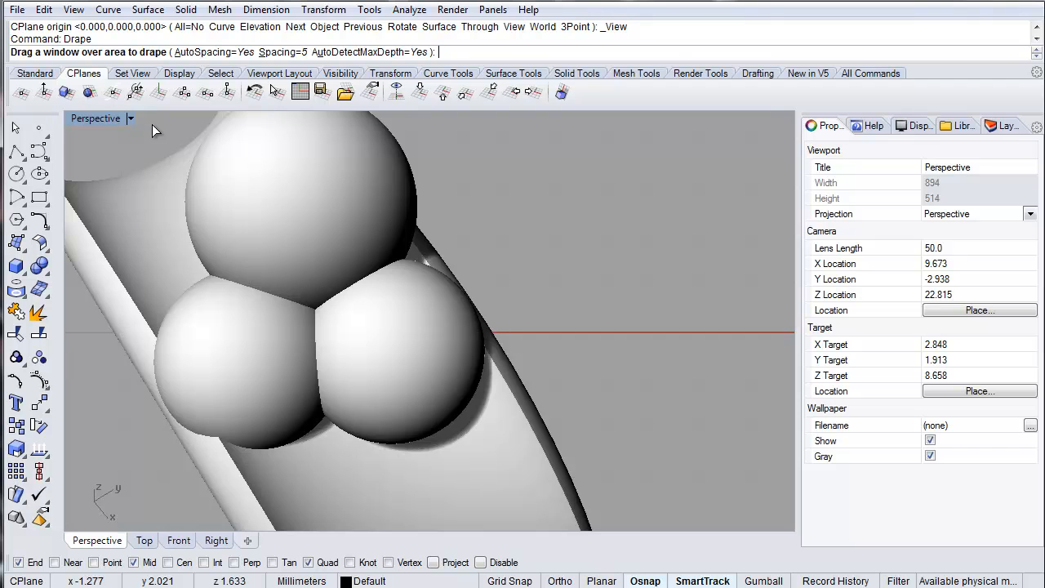
pyautogui.scroll(-4, 549, 260)
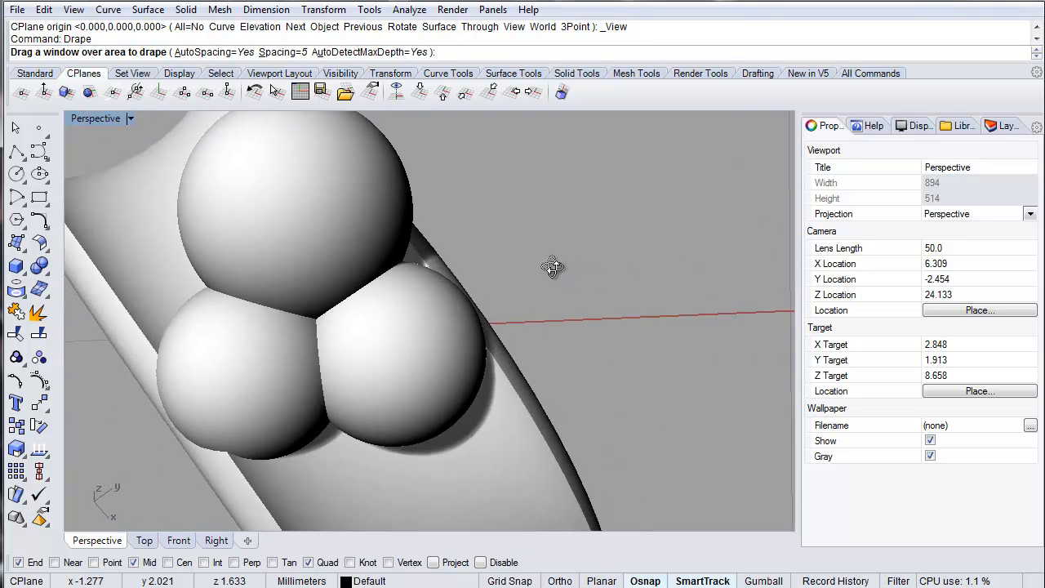
pyautogui.scroll(2, 581, 249)
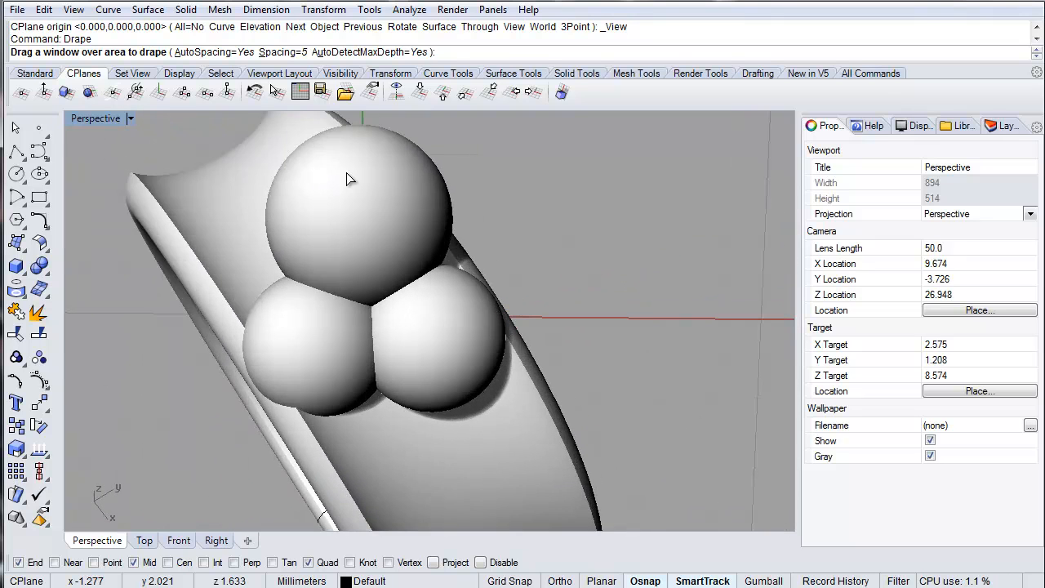
pyautogui.moveTo(207, 132); pyautogui.dragTo(545, 400)
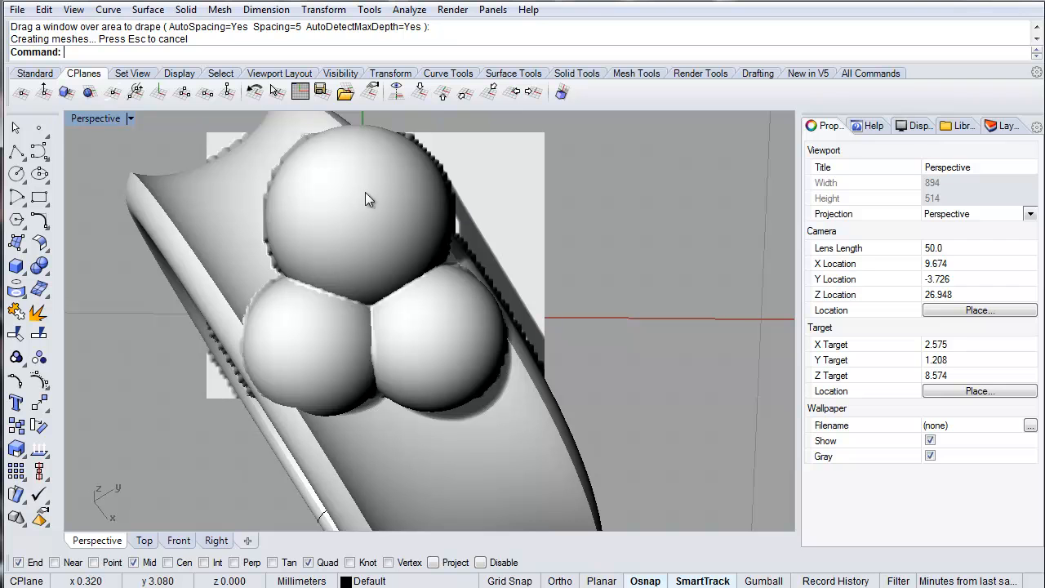
# - Isolate the draped surface by selecting it, inverting the selection and hiding the ring, spheres and curves
pyautogui.click(498, 195)
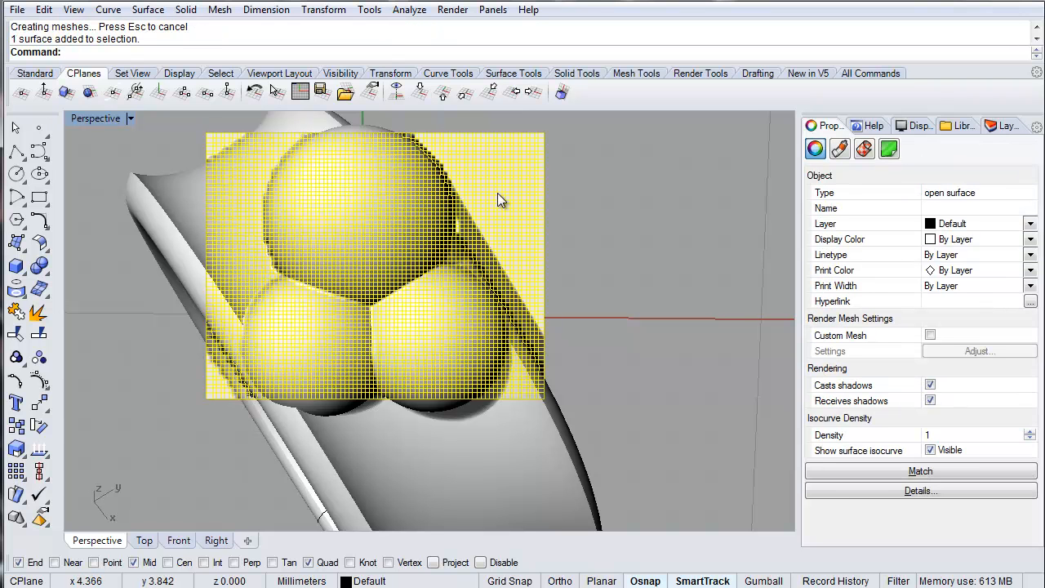
pyautogui.write('nvert')
pyautogui.press('Return')
pyautogui.write('Hide')
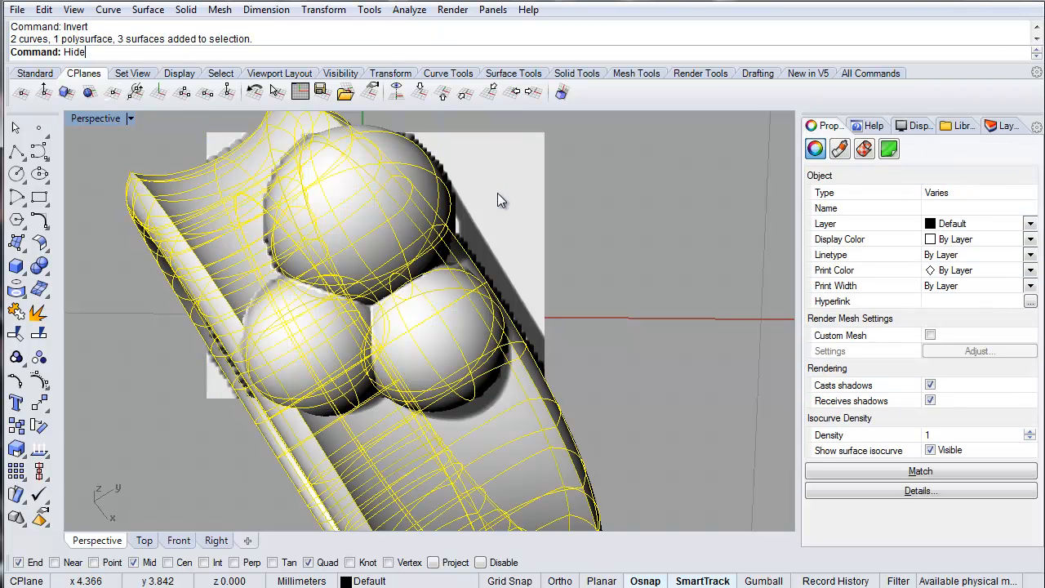
pyautogui.press('Return')
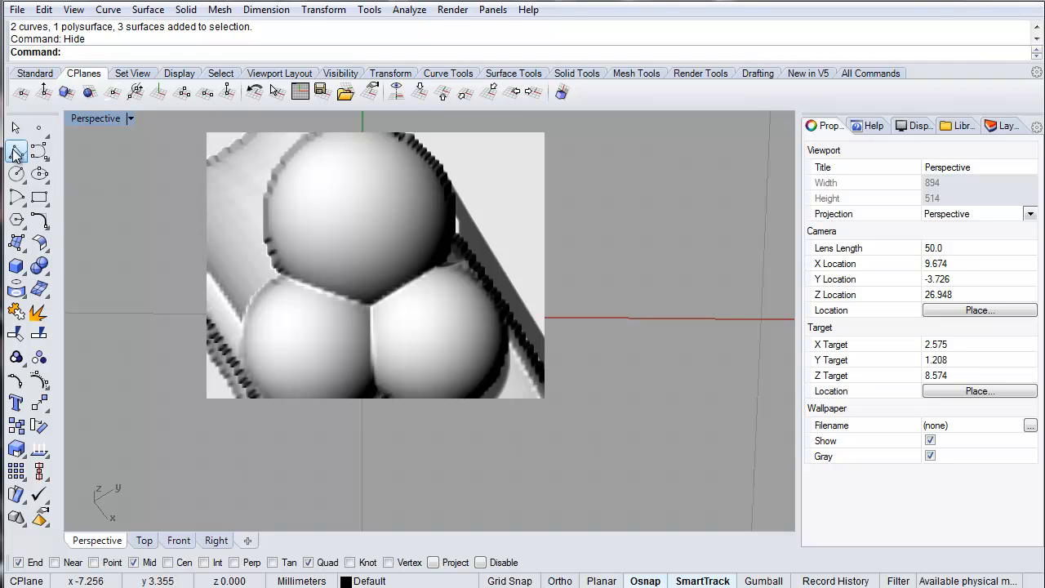
# - Draw a closed interpolated curve with eleven points as a rounded three-lobed outline across the three sphere bulges
pyautogui.click(40, 155)
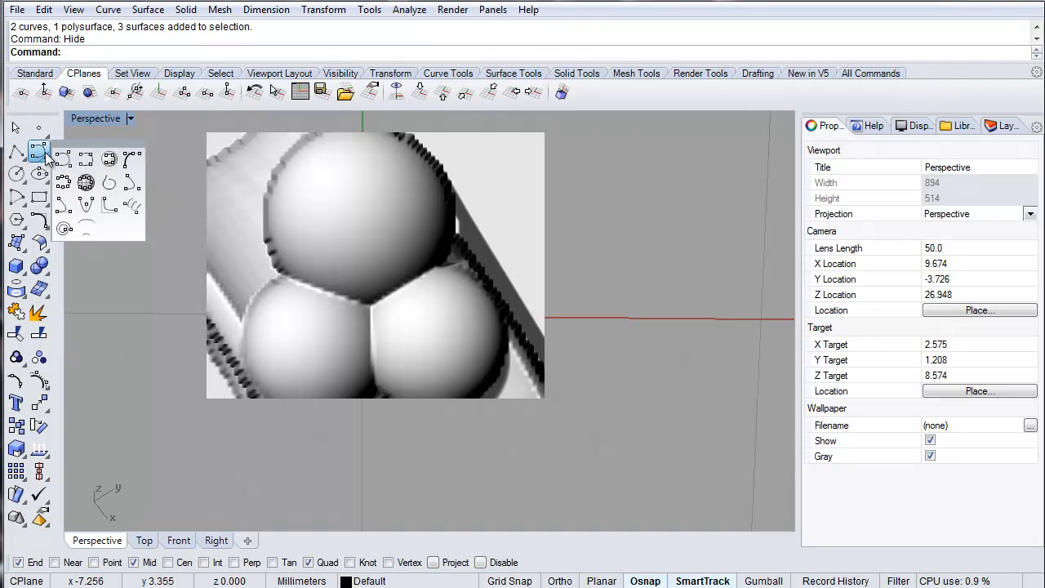
pyautogui.click(86, 162)
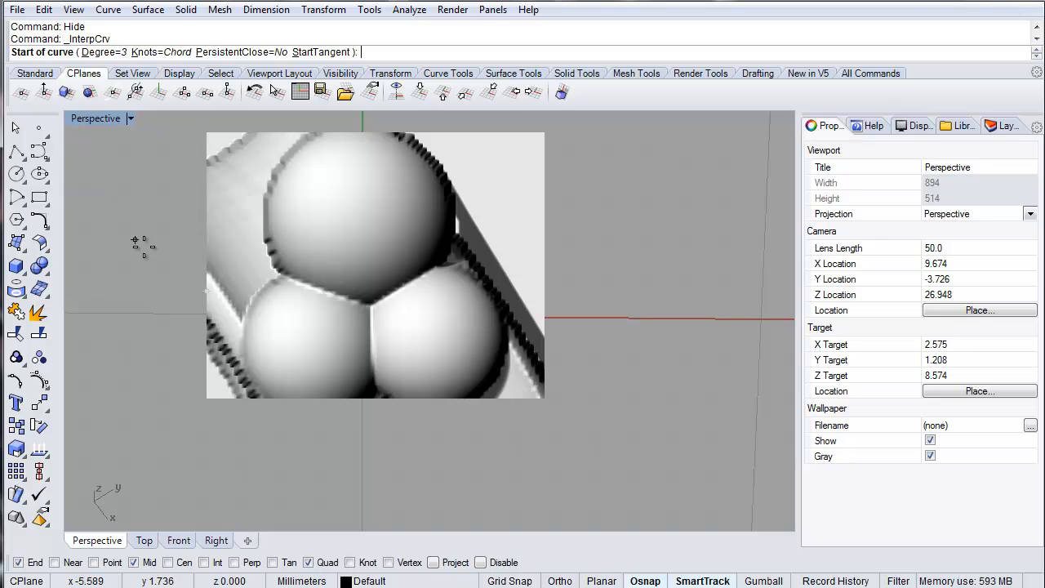
pyautogui.click(311, 369)
pyautogui.click(275, 348)
pyautogui.click(287, 302)
pyautogui.click(304, 261)
pyautogui.click(296, 215)
pyautogui.click(328, 158)
pyautogui.click(409, 198)
pyautogui.click(396, 247)
pyautogui.click(443, 302)
pyautogui.click(444, 352)
pyautogui.click(384, 349)
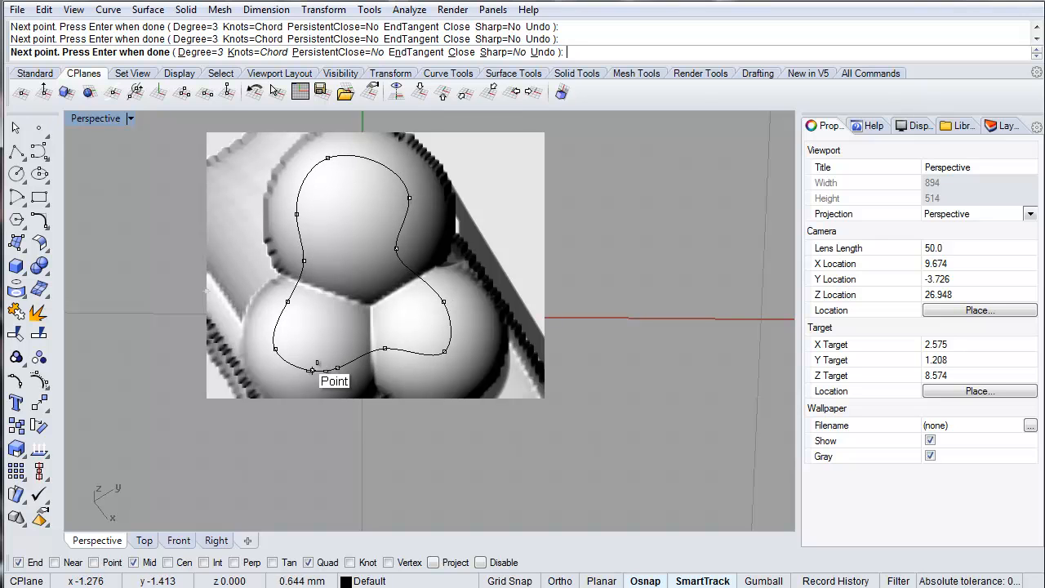
pyautogui.press('Escape')
# - Show the Perspective view in Ghosted mode and project the closed curve onto the draped surface
pyautogui.click(114, 121)
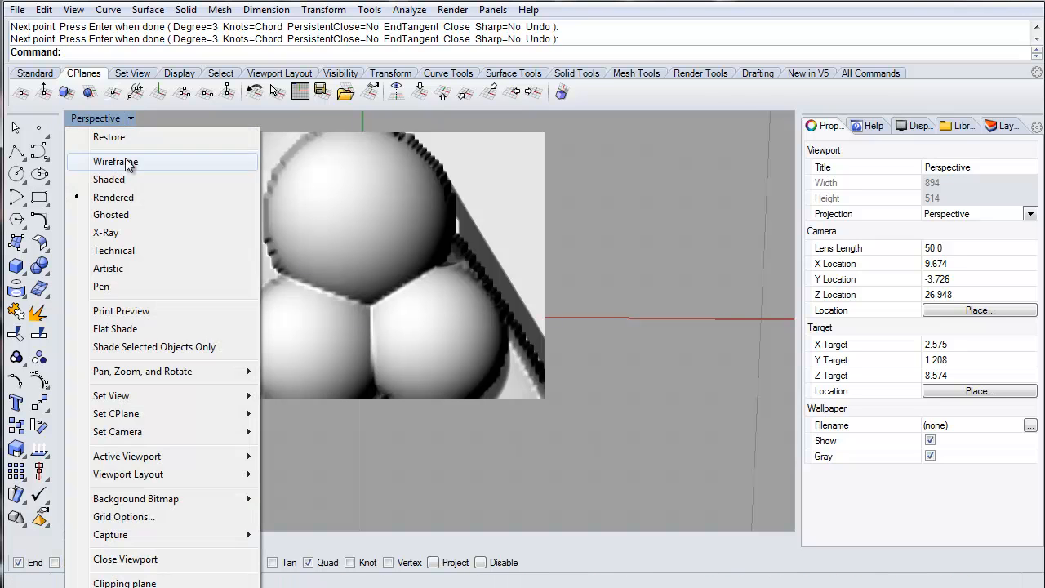
pyautogui.click(89, 215)
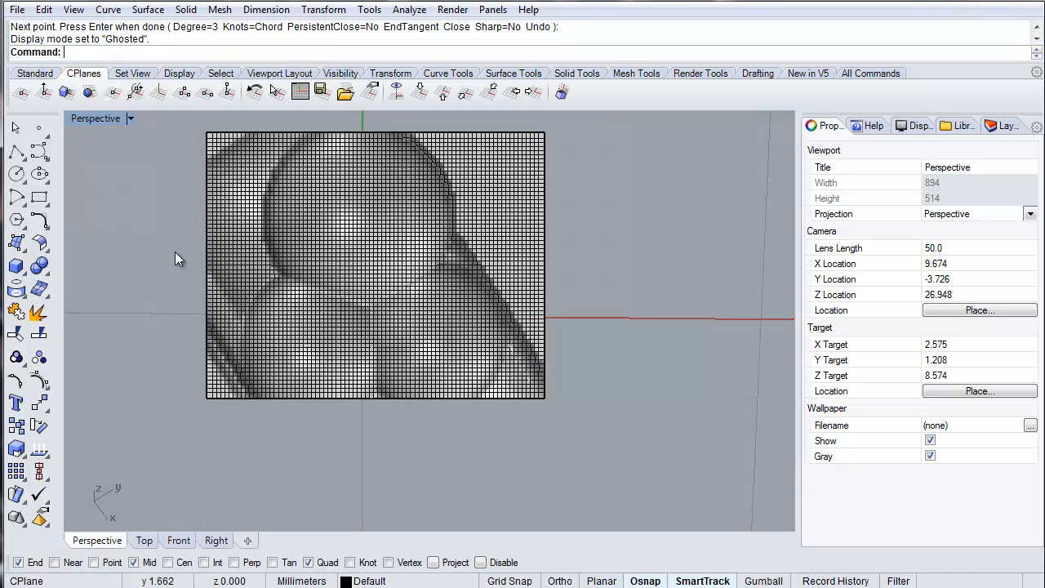
pyautogui.write('SelCrv')
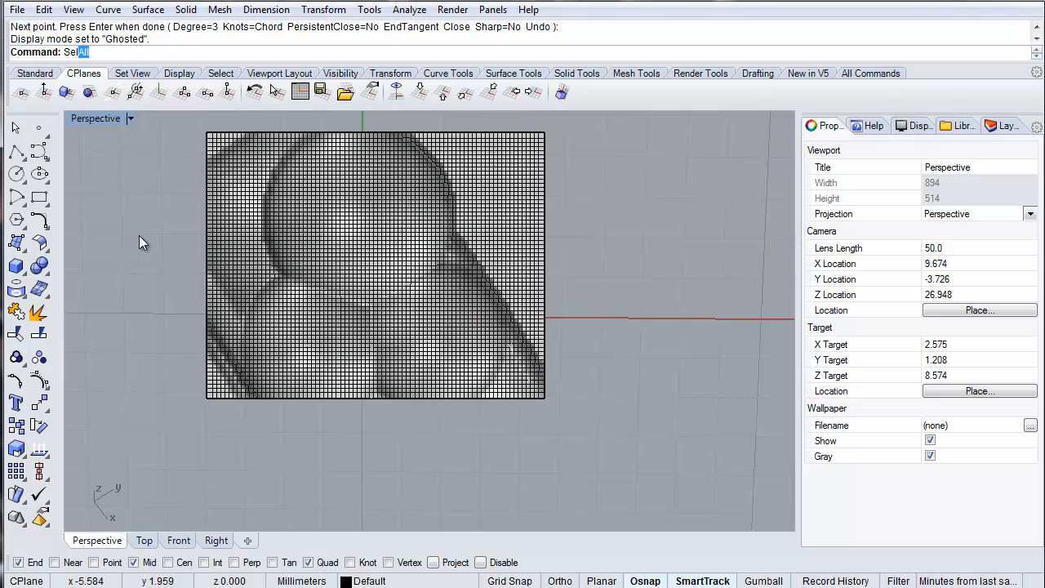
pyautogui.press('Return')
pyautogui.write('Project')
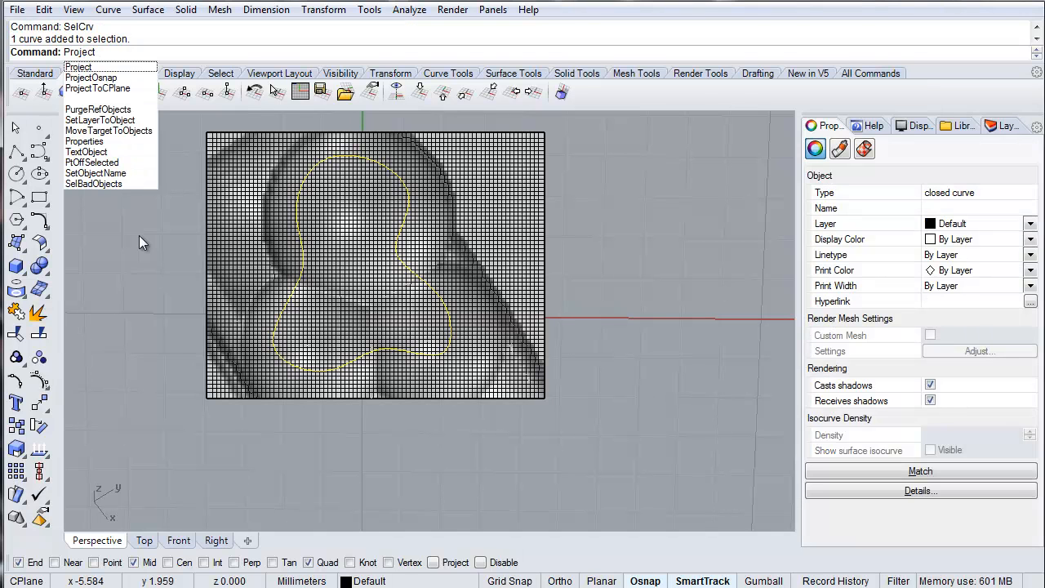
pyautogui.click(82, 69)
pyautogui.click(328, 220)
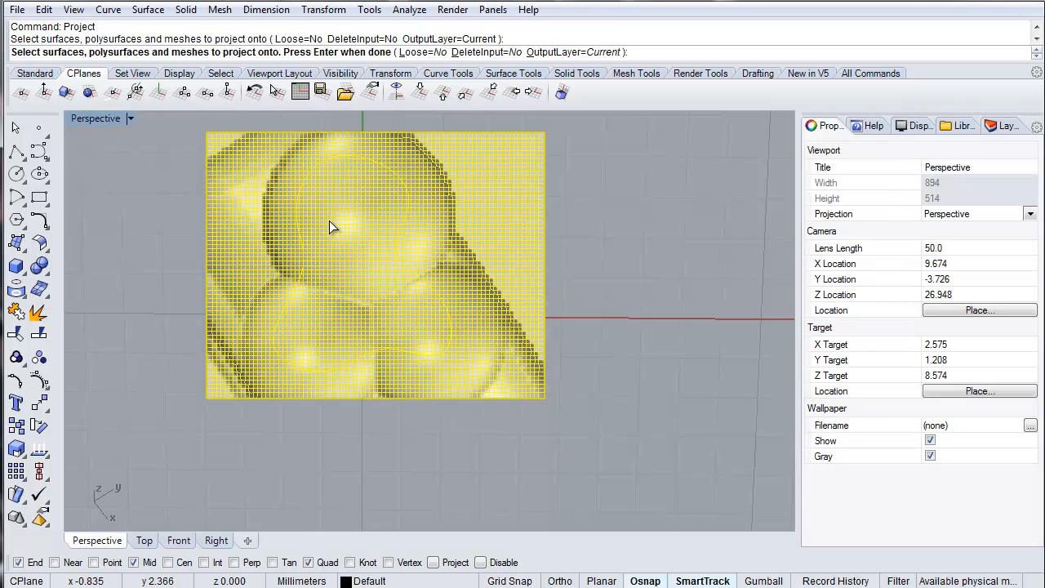
pyautogui.press('Return')
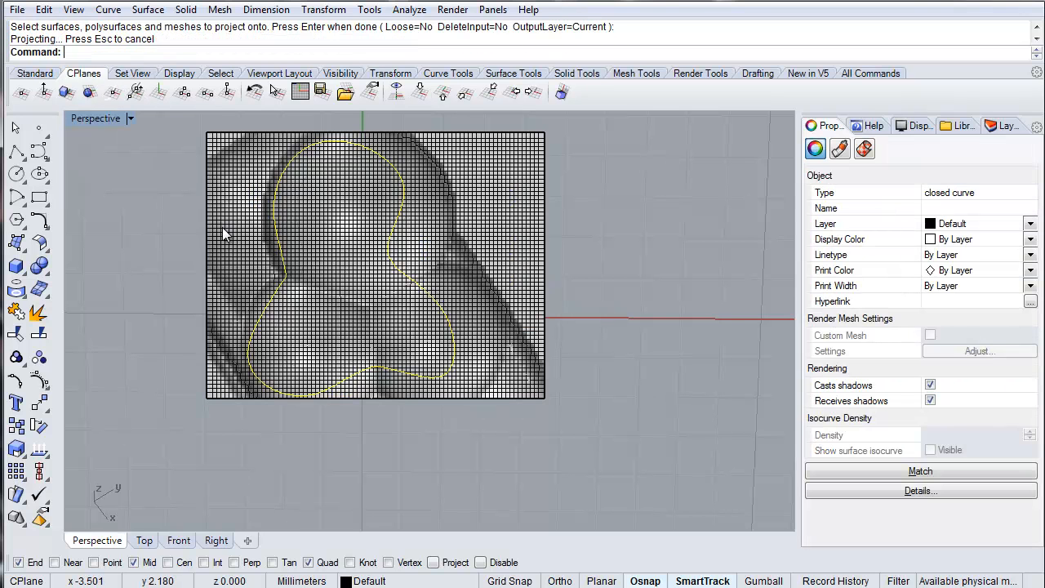
# - Split the draped surface with the projected curve and delete the part outside the outline
pyautogui.click(222, 227)
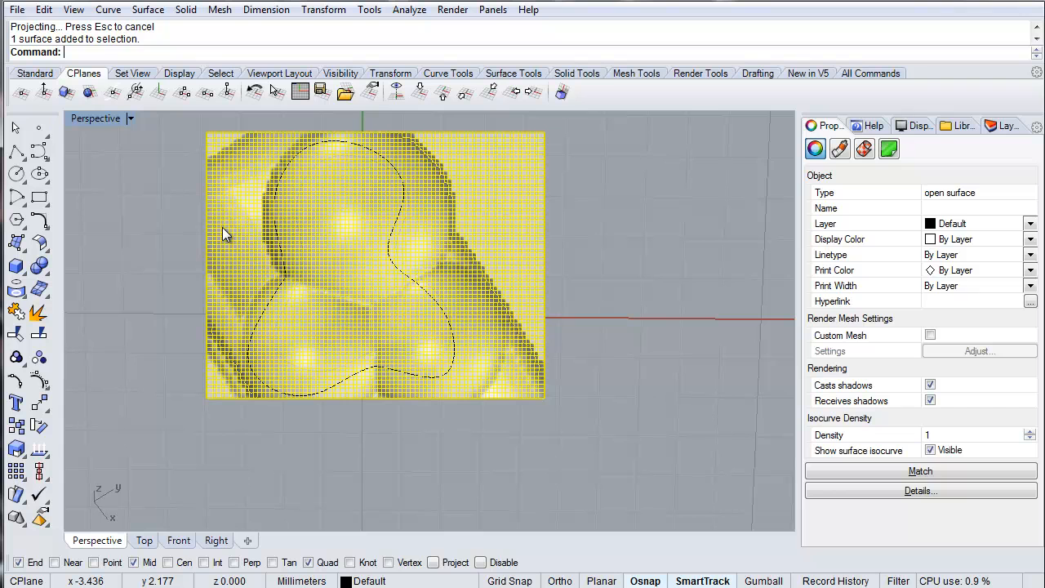
pyautogui.press('Return')
pyautogui.click(397, 228)
pyautogui.press('Return')
pyautogui.click(487, 213)
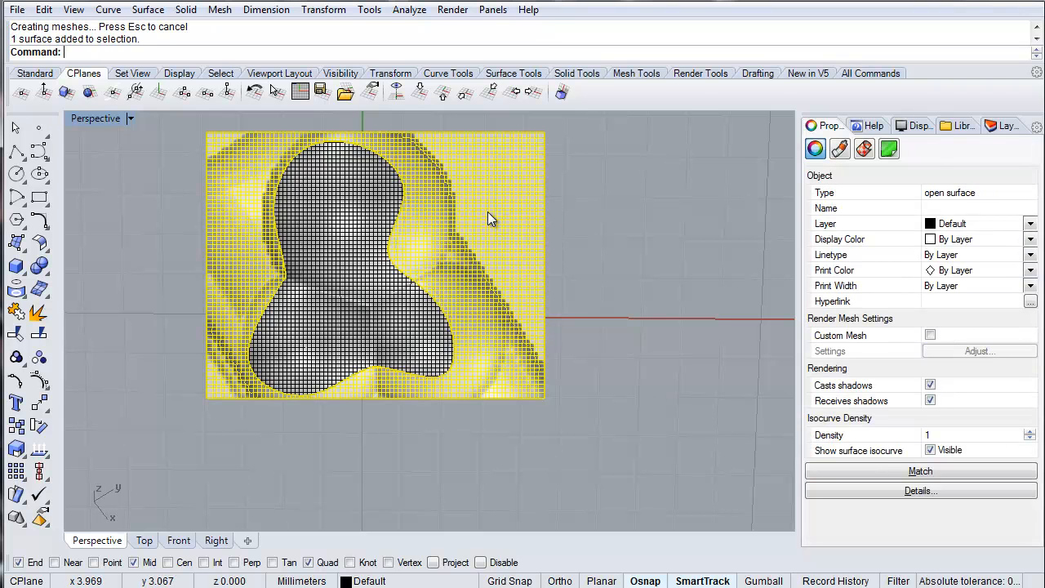
pyautogui.press('Delete')
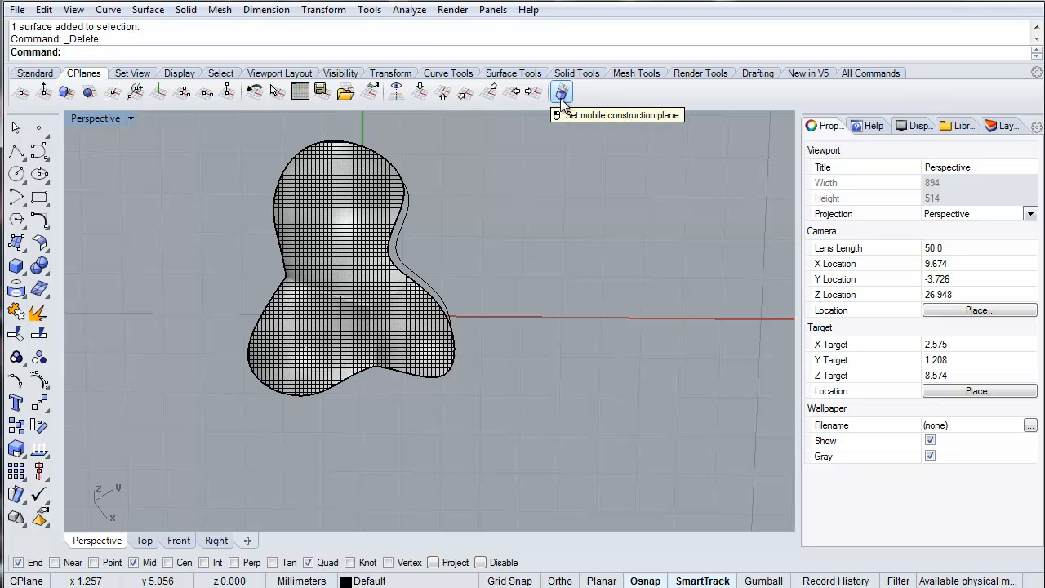
# - Start a displacement on the trimmed three-lobed surface using Marble Texture 001 and preview it
pyautogui.moveTo(482, 308); pyautogui.dragTo(349, 210, button='right')
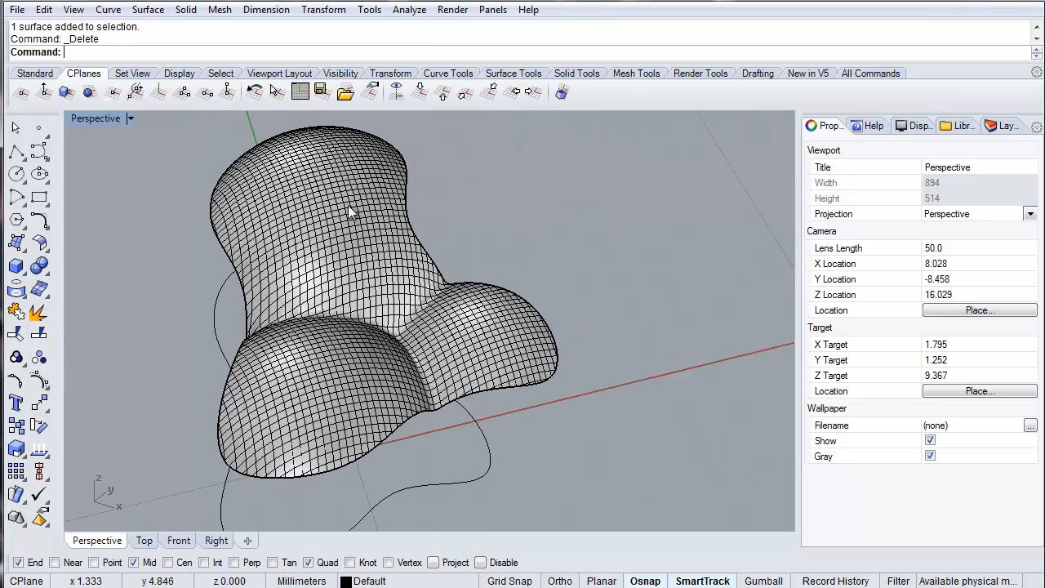
pyautogui.click(349, 209)
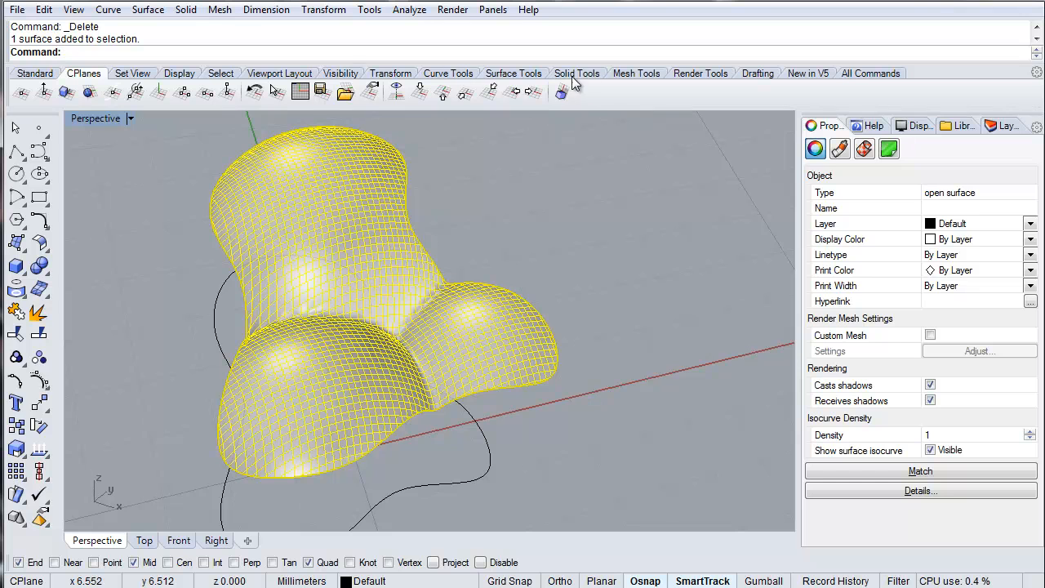
pyautogui.click(698, 75)
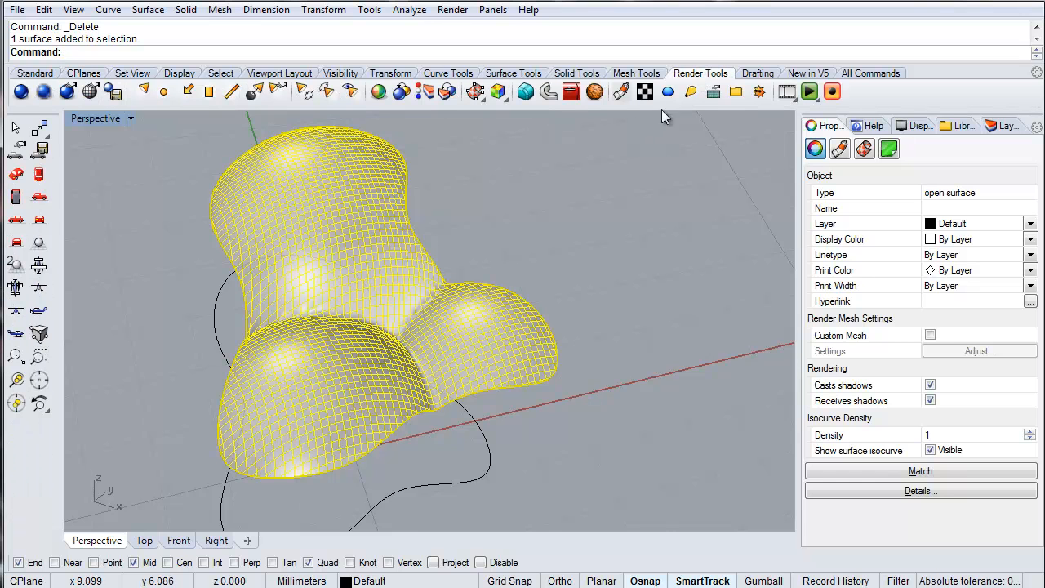
pyautogui.click(594, 92)
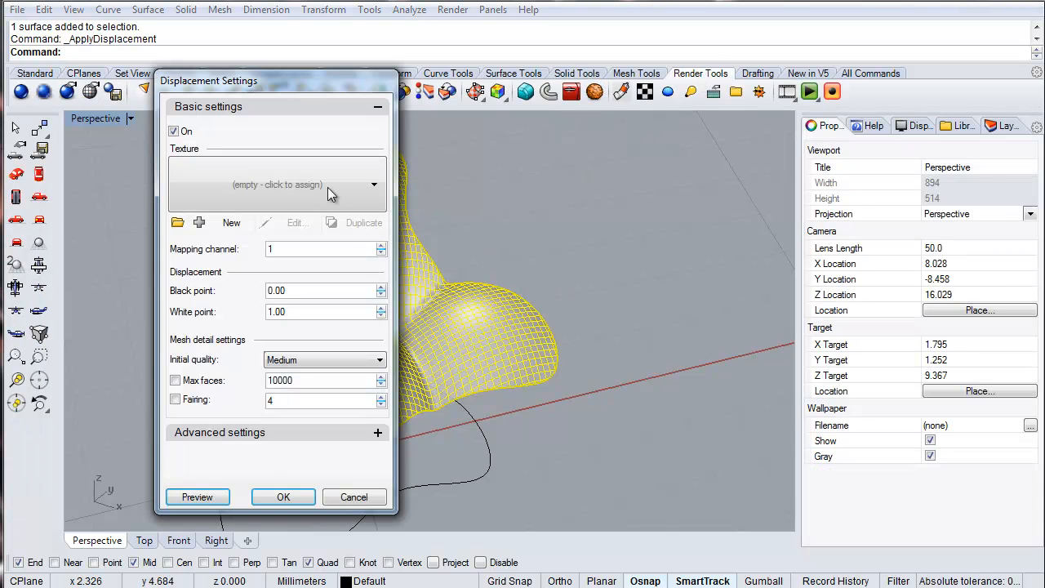
pyautogui.click(327, 187)
pyautogui.click(200, 234)
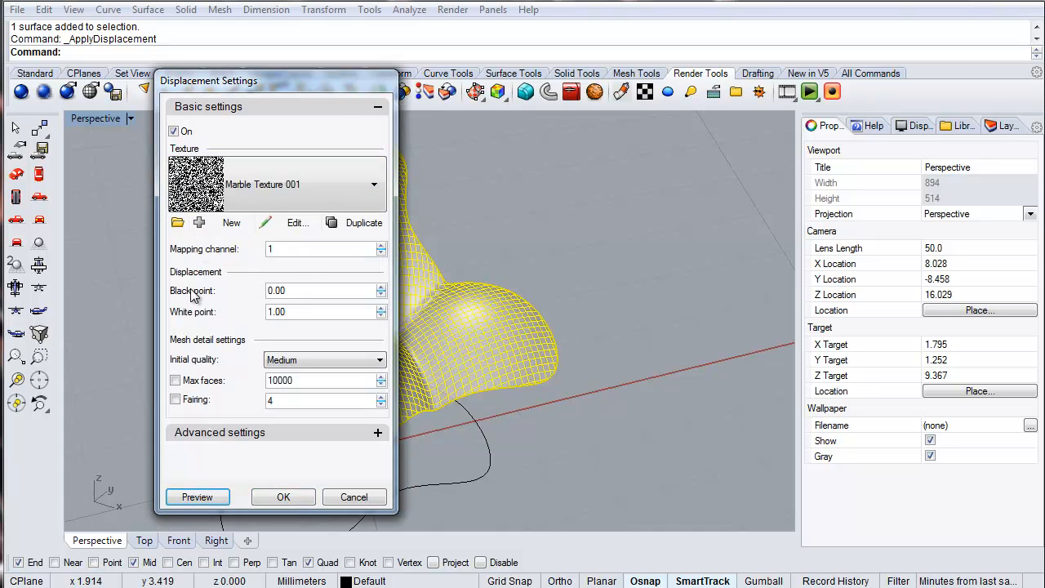
pyautogui.click(225, 497)
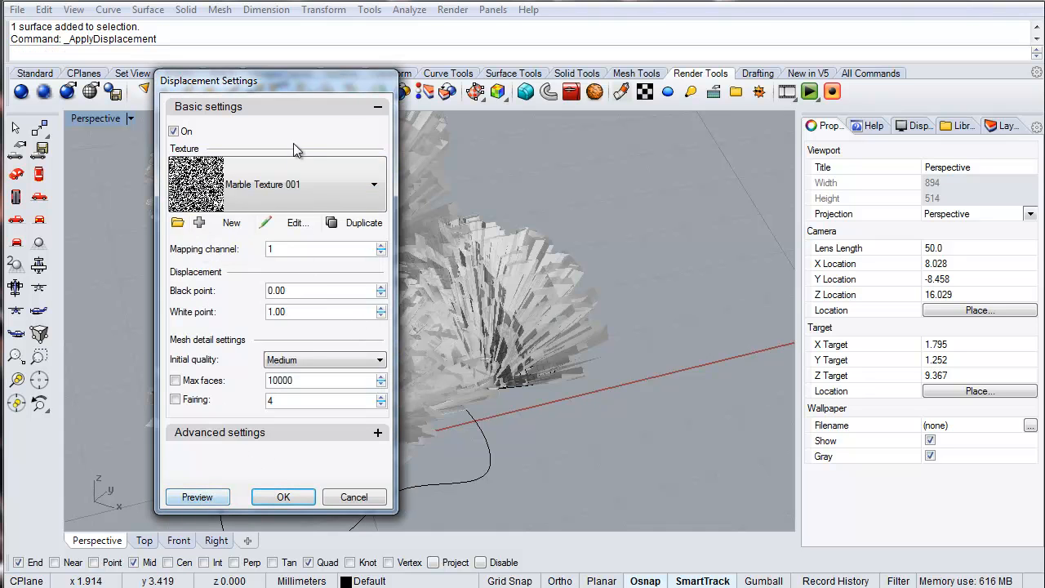
pyautogui.moveTo(248, 85); pyautogui.dragTo(577, 95)
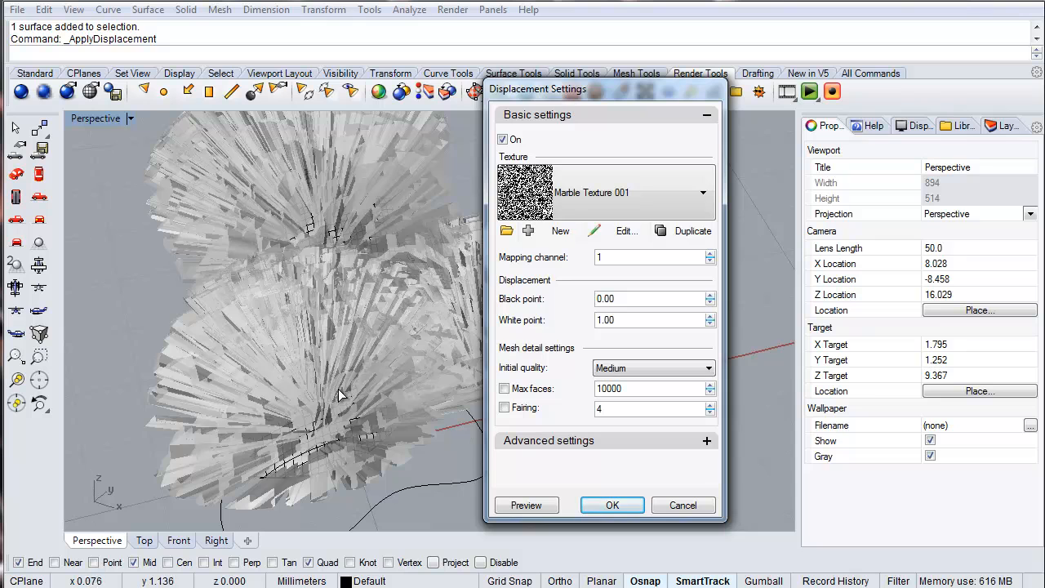
pyautogui.moveTo(323, 348); pyautogui.dragTo(256, 277, button='right')
# - Set the displacement's white point to 0.1 and preview the relief up close
pyautogui.doubleClick(625, 319)
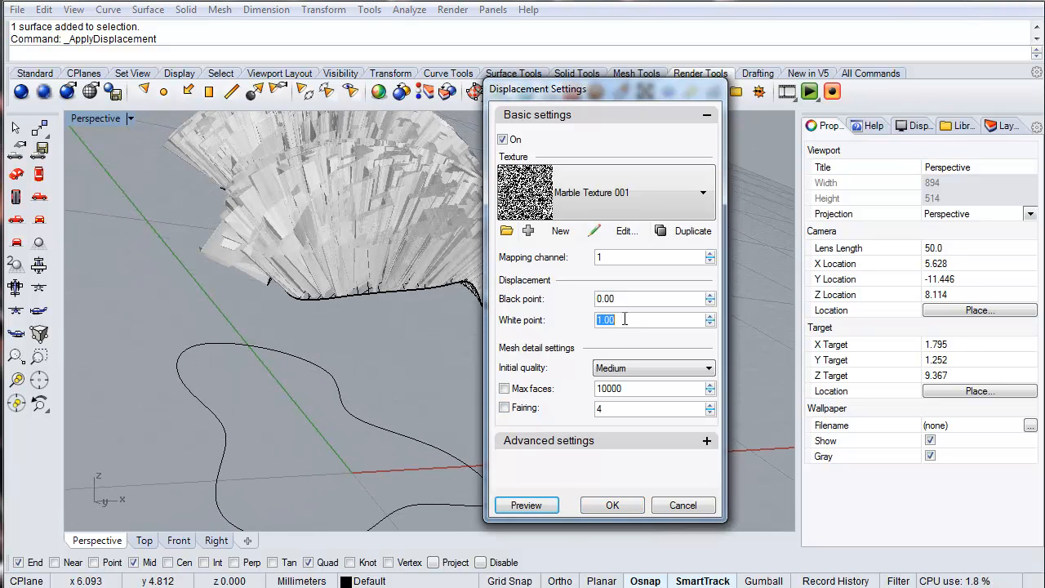
pyautogui.write('0.1')
pyautogui.click(526, 505)
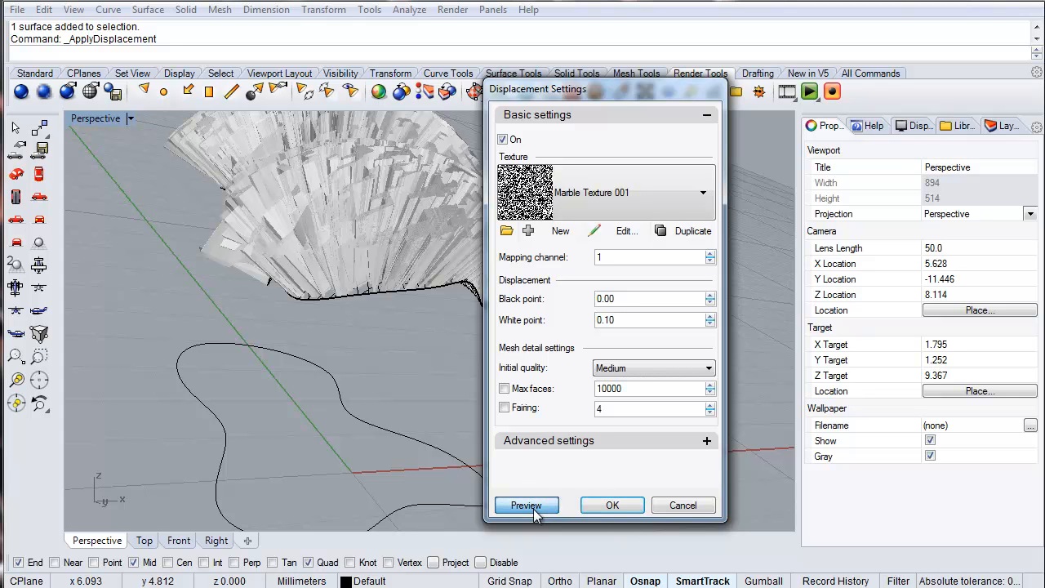
pyautogui.moveTo(234, 290); pyautogui.dragTo(362, 346, button='right')
pyautogui.scroll(8, 359, 341)
pyautogui.scroll(-6, 264, 338)
pyautogui.moveTo(289, 298); pyautogui.dragTo(368, 327, button='right')
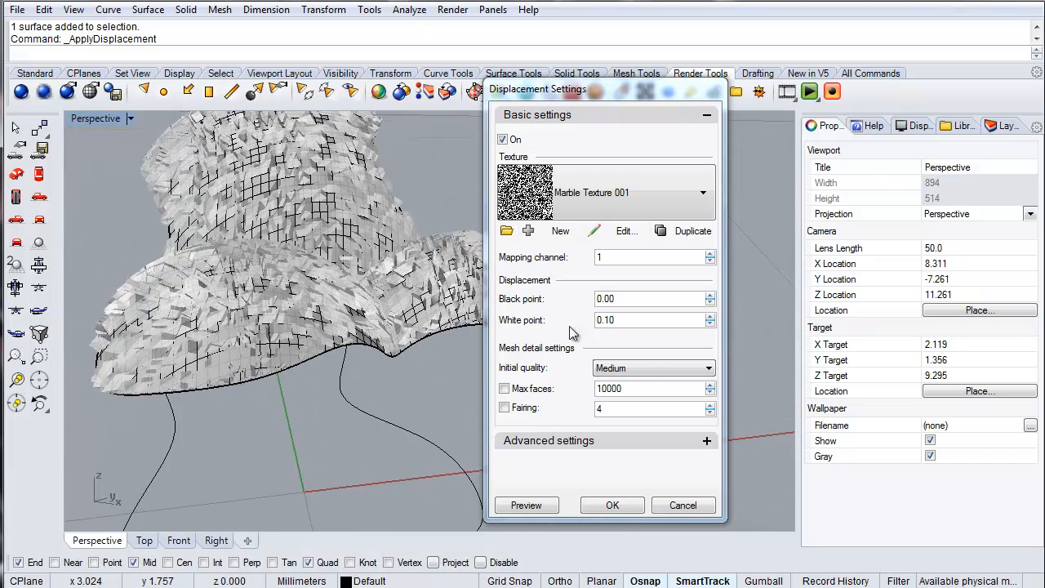
# - Set the displacement mesh's initial quality to Very high and preview the result
pyautogui.click(636, 368)
pyautogui.click(615, 411)
pyautogui.click(527, 506)
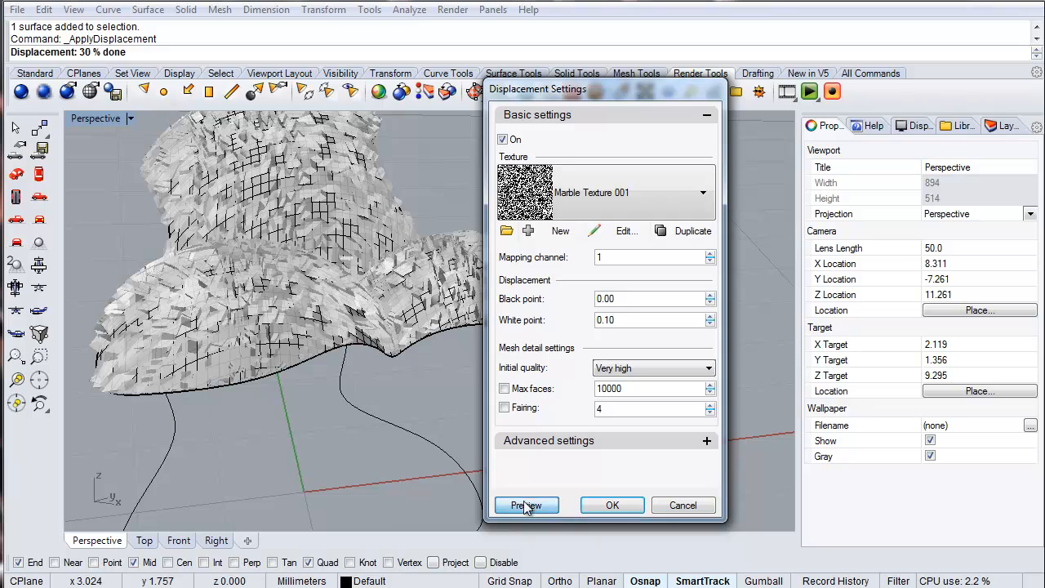
pyautogui.moveTo(281, 324); pyautogui.dragTo(153, 262, button='right')
pyautogui.scroll(5, 154, 262)
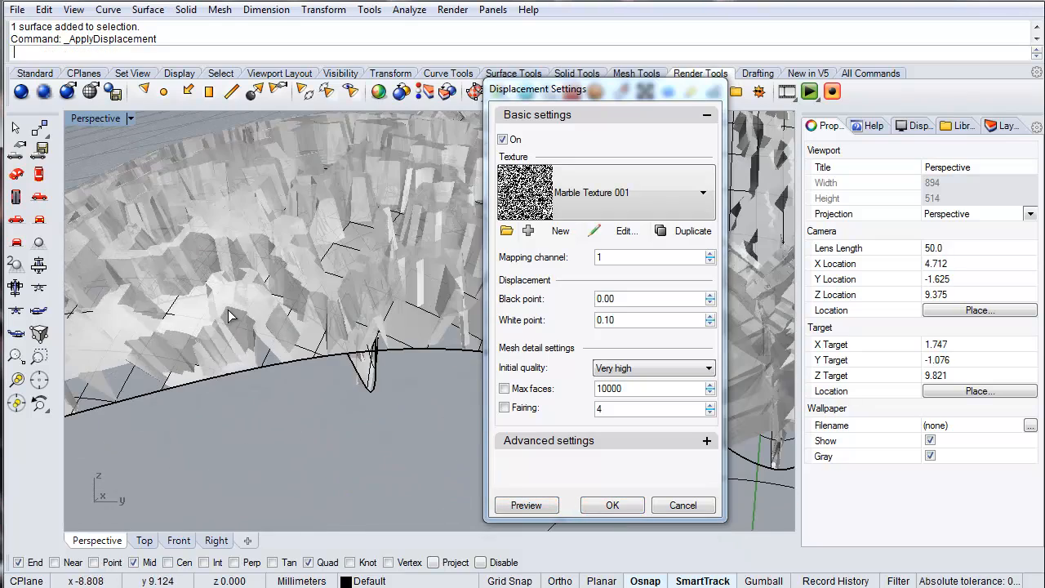
# - Set the displacement's white point to 0.05, preview it and inspect the relief from several angles
pyautogui.doubleClick(621, 319)
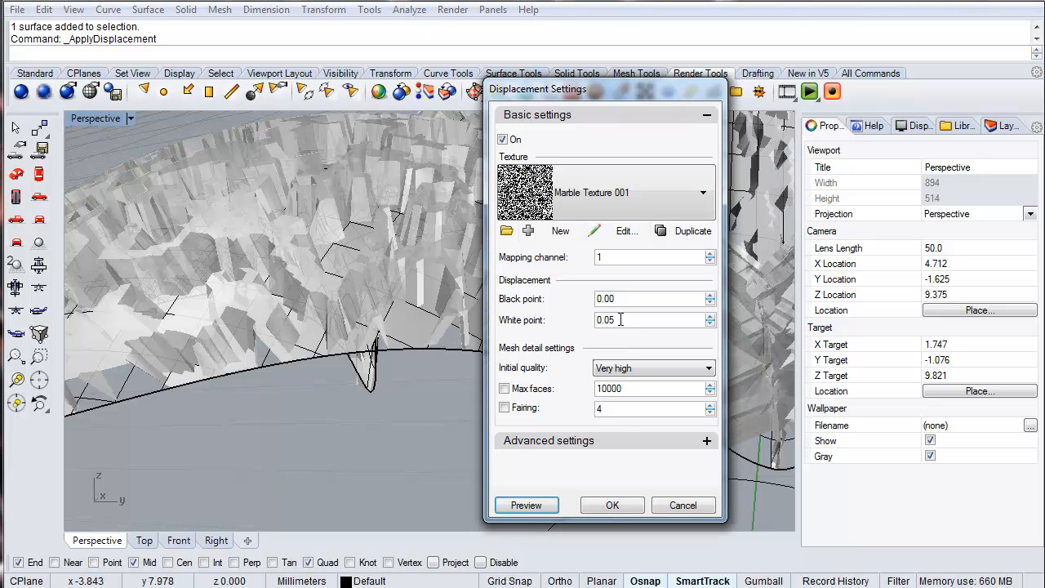
pyautogui.click(534, 504)
pyautogui.moveTo(343, 257); pyautogui.dragTo(208, 412, button='right')
pyautogui.scroll(-10, 263, 363)
pyautogui.moveTo(396, 307); pyautogui.dragTo(503, 314, button='right')
pyautogui.moveTo(266, 355); pyautogui.dragTo(354, 311, button='right')
pyautogui.scroll(-8, 254, 359)
pyautogui.moveTo(320, 396); pyautogui.dragTo(392, 455, button='right')
pyautogui.scroll(10, 391, 454)
pyautogui.moveTo(360, 423); pyautogui.dragTo(350, 381, button='right')
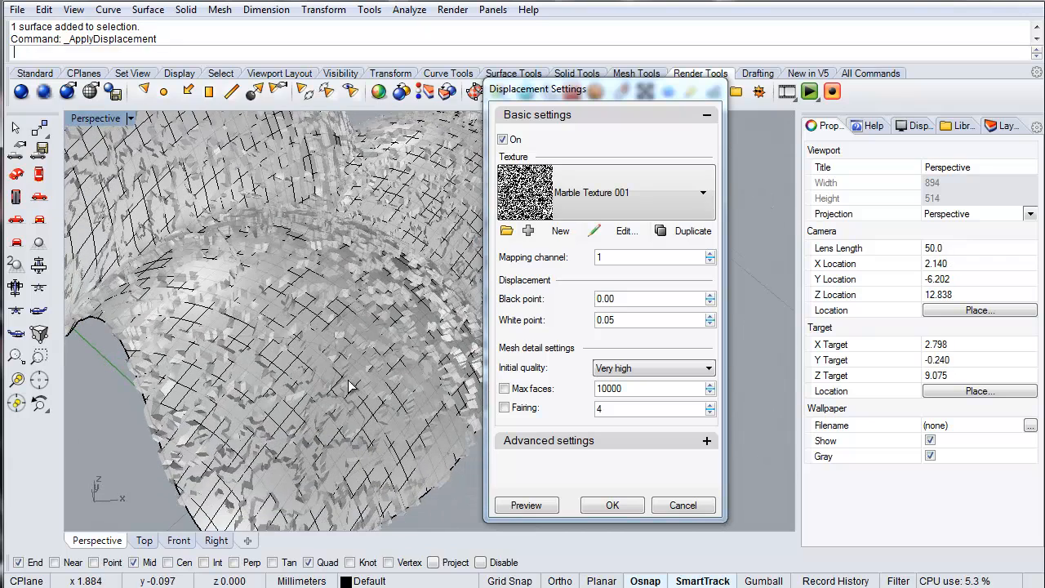
# - Edit Marble Texture 001 to repeat 2 times in U and 1 time in V
pyautogui.click(623, 233)
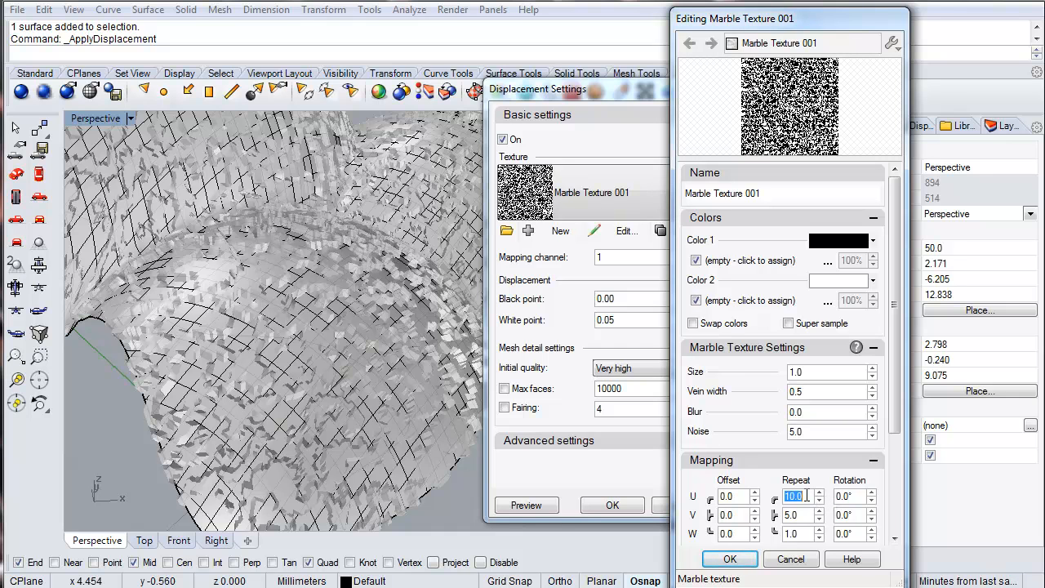
pyautogui.click(806, 494)
pyautogui.write('2')
pyautogui.click(807, 514)
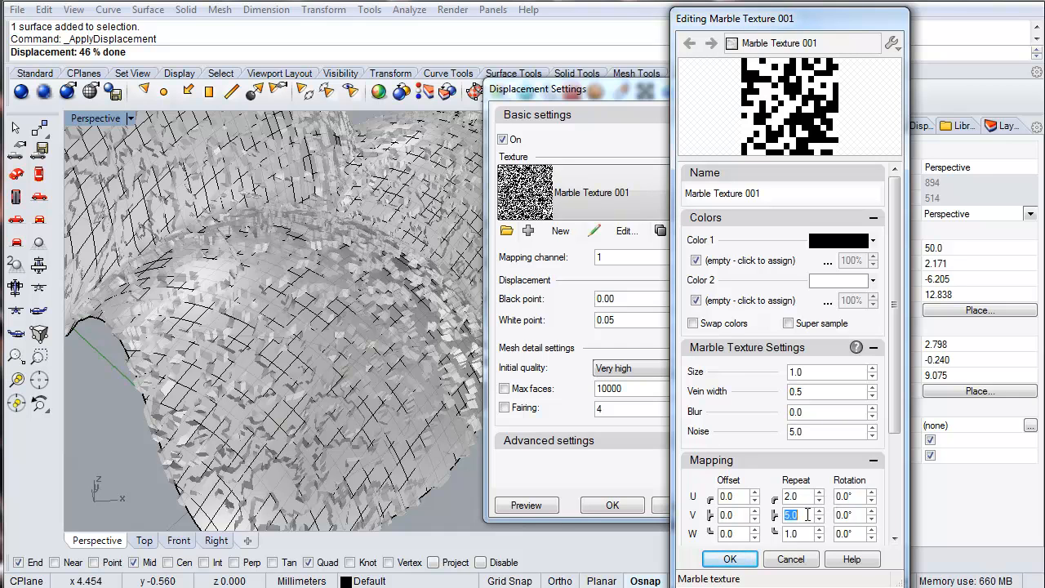
pyautogui.click(730, 558)
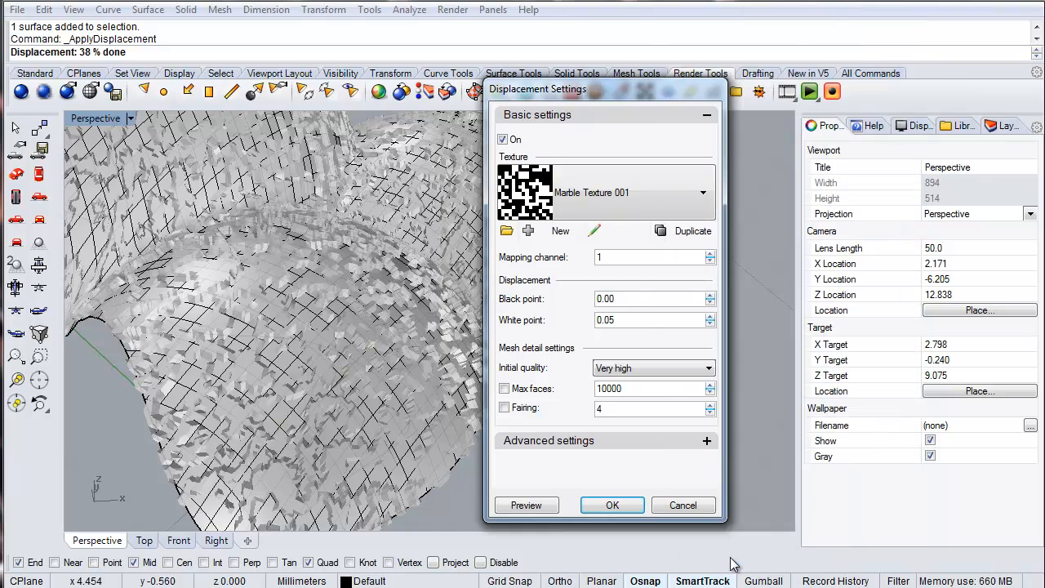
pyautogui.moveTo(473, 350); pyautogui.dragTo(367, 329, button='right')
# - Set Marble Texture 001's repeat to 3 in U and 2 in V, preview the displacement and accept it
pyautogui.click(621, 230)
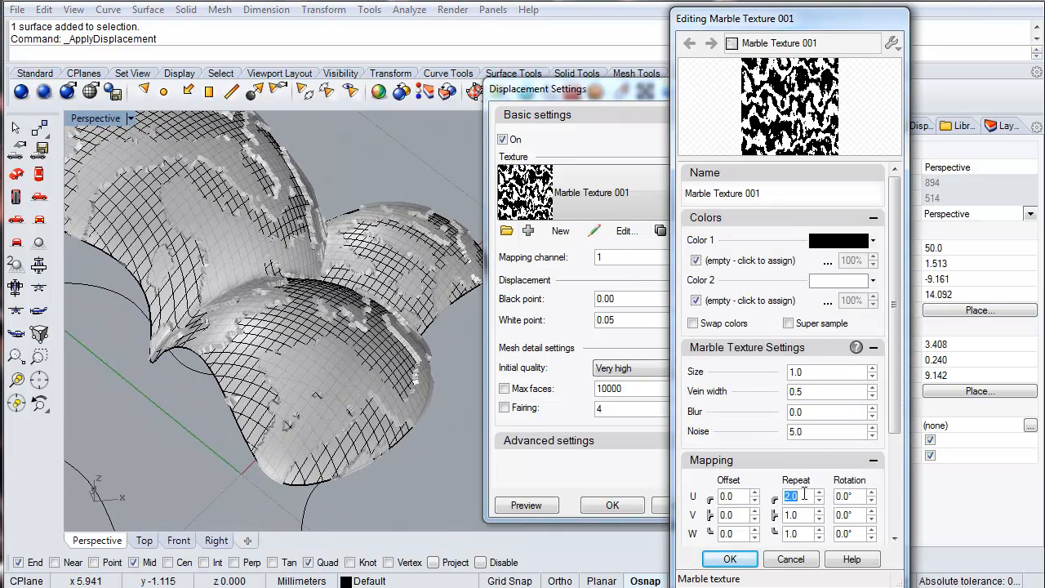
pyautogui.write('3')
pyautogui.click(792, 514)
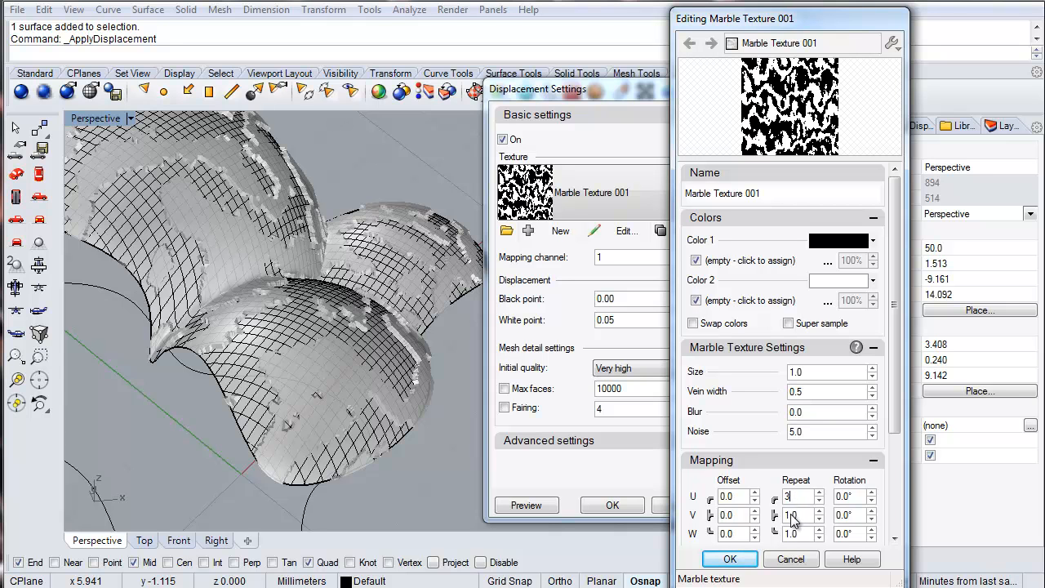
pyautogui.write('2')
pyautogui.click(730, 559)
pyautogui.moveTo(383, 361); pyautogui.dragTo(369, 338, button='right')
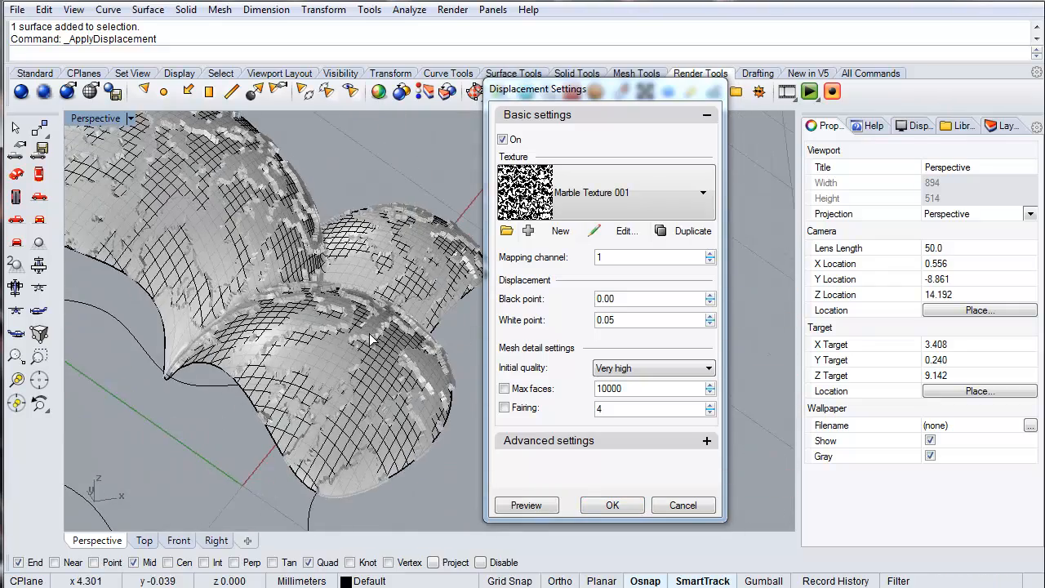
pyautogui.click(525, 505)
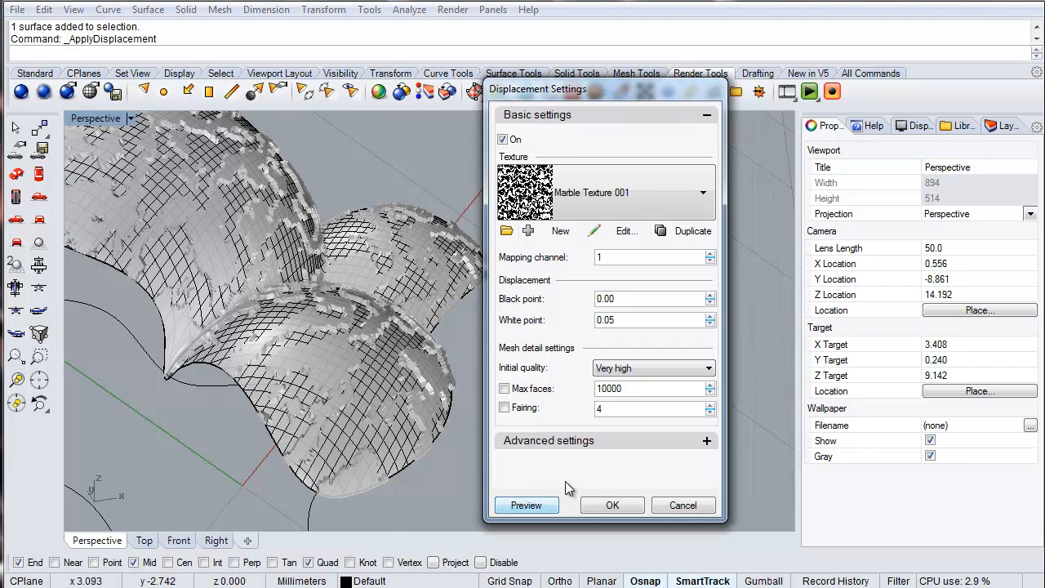
pyautogui.click(614, 507)
# - Delete the displaced three-lobed surface, keeping the drawn and projected curves
pyautogui.click(223, 461)
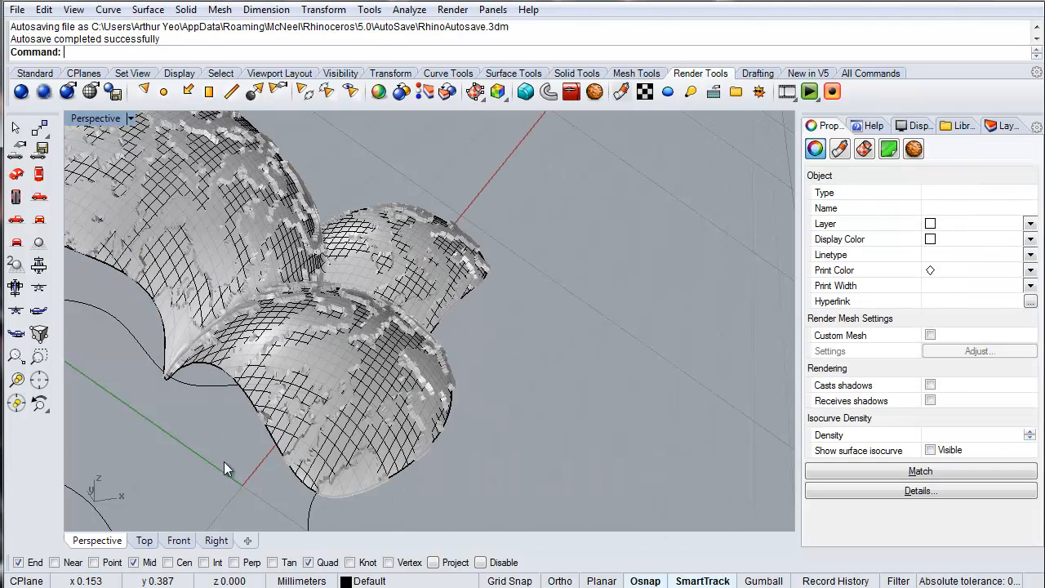
pyautogui.click(279, 447)
pyautogui.press('Delete')
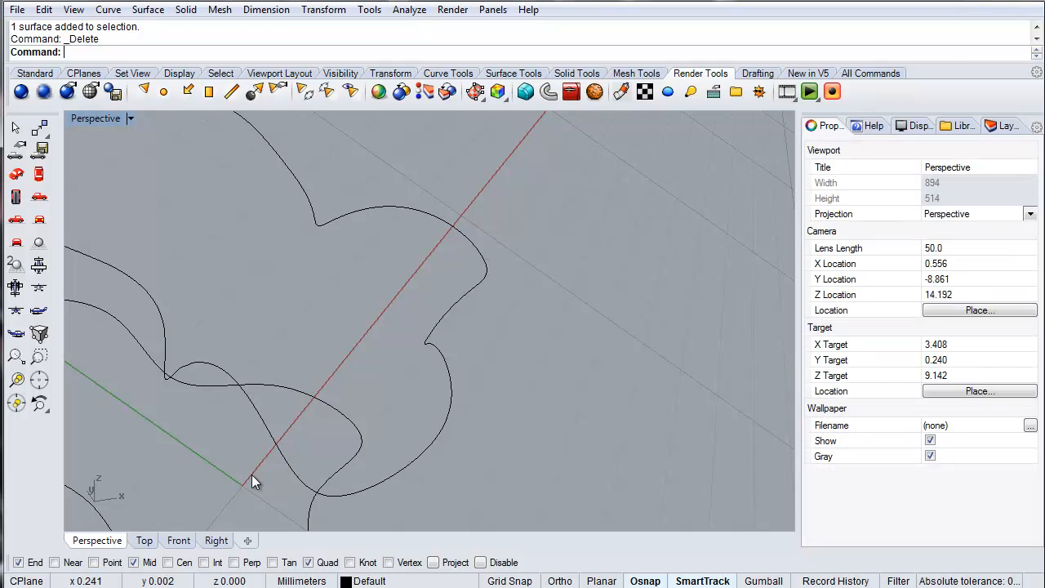
# - Undo the deletion of the displaced three-lobed surface and replace that surface with its extracted render mesh
pyautogui.hotkey('ctrl', 'z')
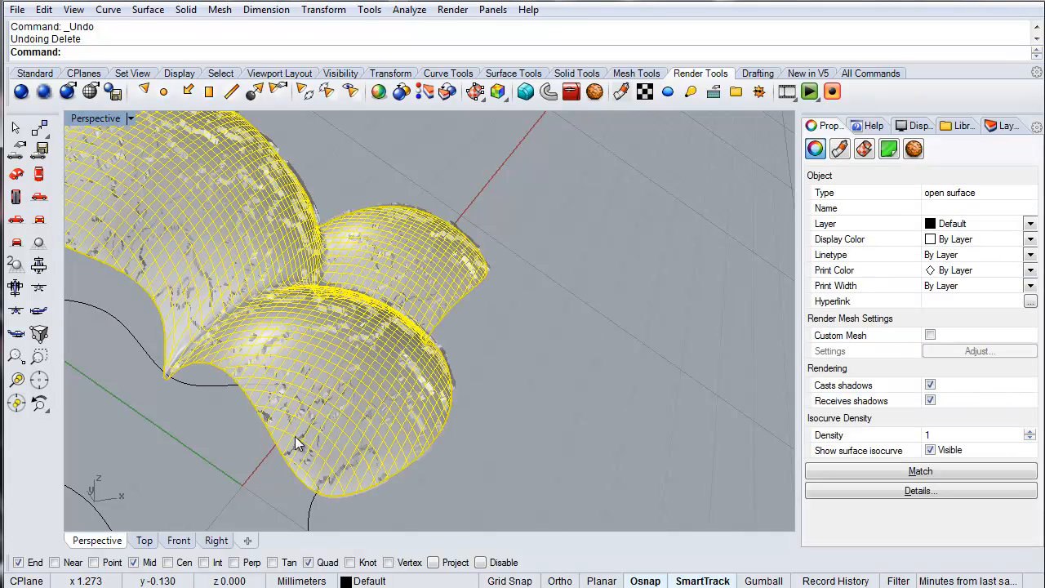
pyautogui.write('ExtractSrf')
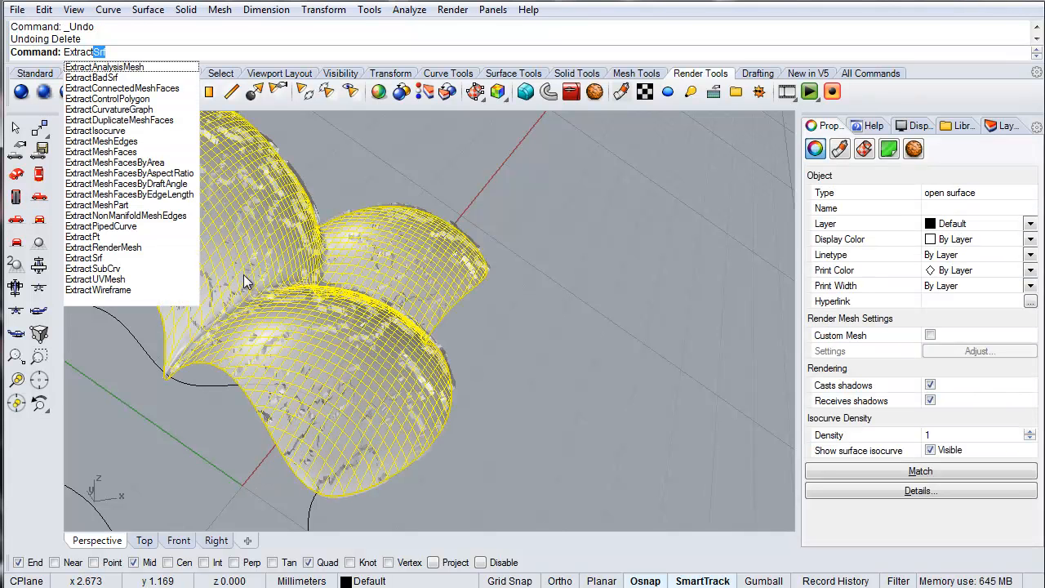
pyautogui.click(93, 248)
pyautogui.moveTo(129, 371); pyautogui.dragTo(362, 359, button='right')
pyautogui.press('Delete')
# - Offset the extracted relief mesh by 0.2 with the Solid option on to give it thickness
pyautogui.scroll(5, 310, 351)
pyautogui.click(296, 281)
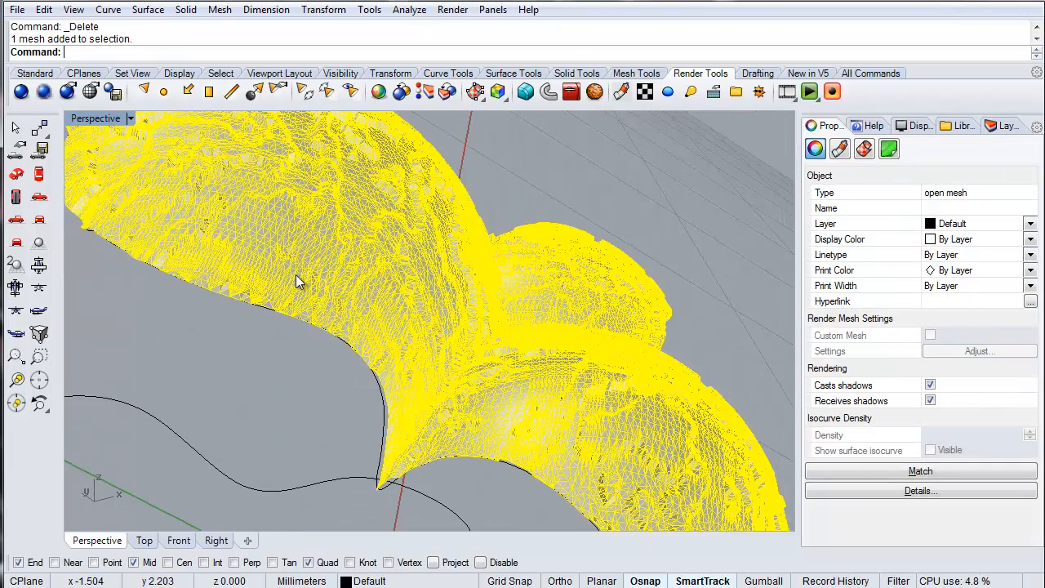
pyautogui.write('ffset')
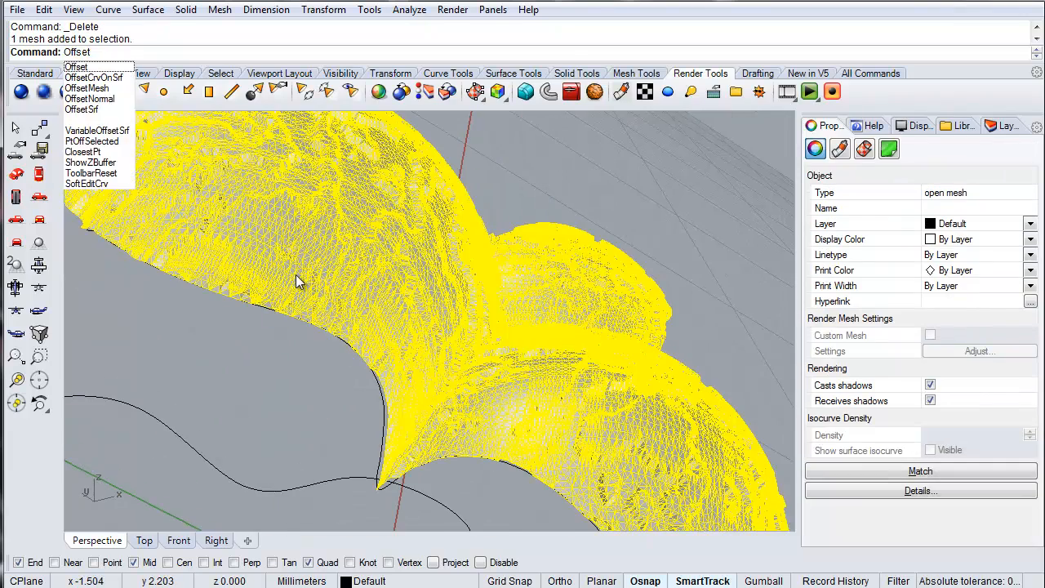
pyautogui.click(103, 88)
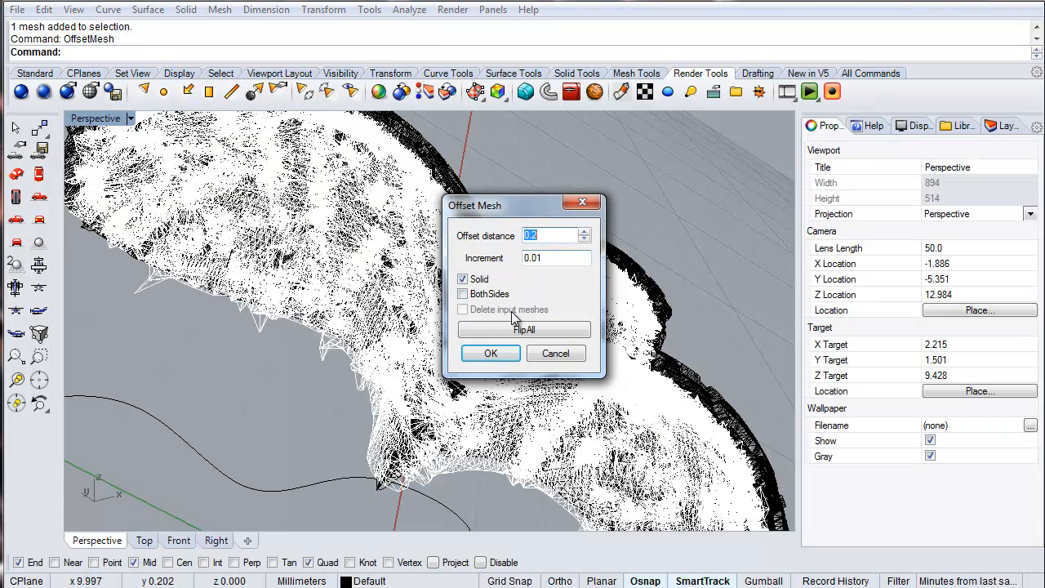
pyautogui.click(491, 353)
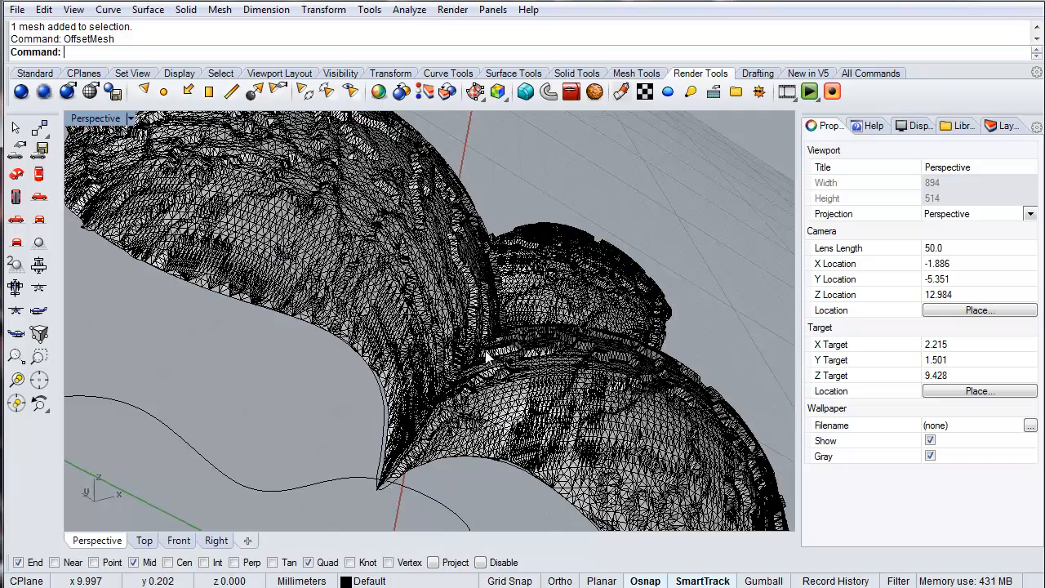
# - Show all hidden objects so the ring and its spheres return around the thickened mesh
pyautogui.moveTo(295, 424)
pyautogui.mouseDown(button='right')
pyautogui.moveTo(316, 394)
pyautogui.moveTo(298, 406)
pyautogui.mouseUp(button='right')
pyautogui.scroll(-10, 464, 374)
pyautogui.moveTo(441, 405); pyautogui.dragTo(383, 416, button='right')
pyautogui.write('Show')
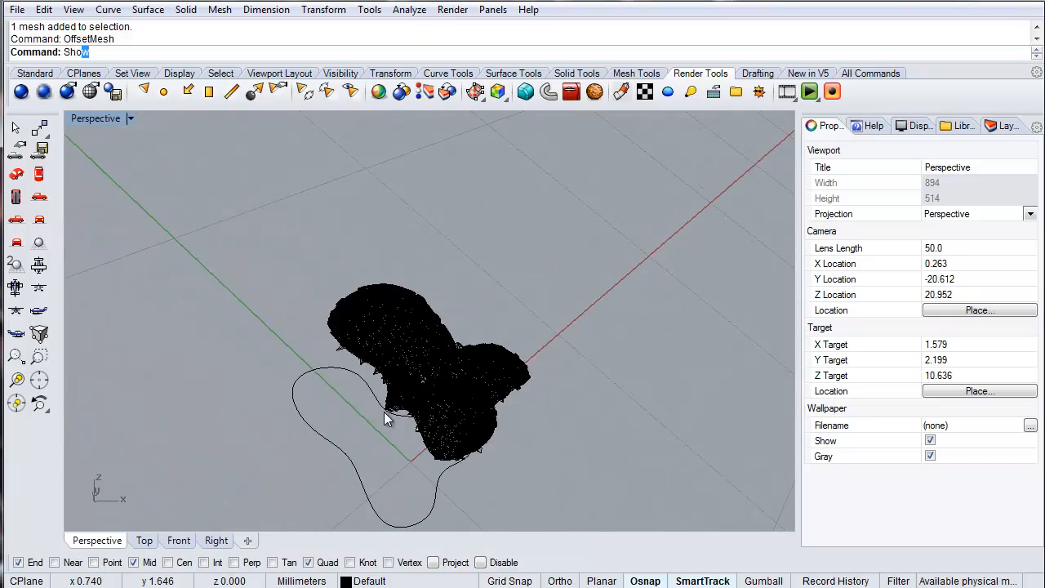
pyautogui.press('Return')
pyautogui.moveTo(529, 385); pyautogui.dragTo(421, 454, button='right')
pyautogui.scroll(4, 373, 397)
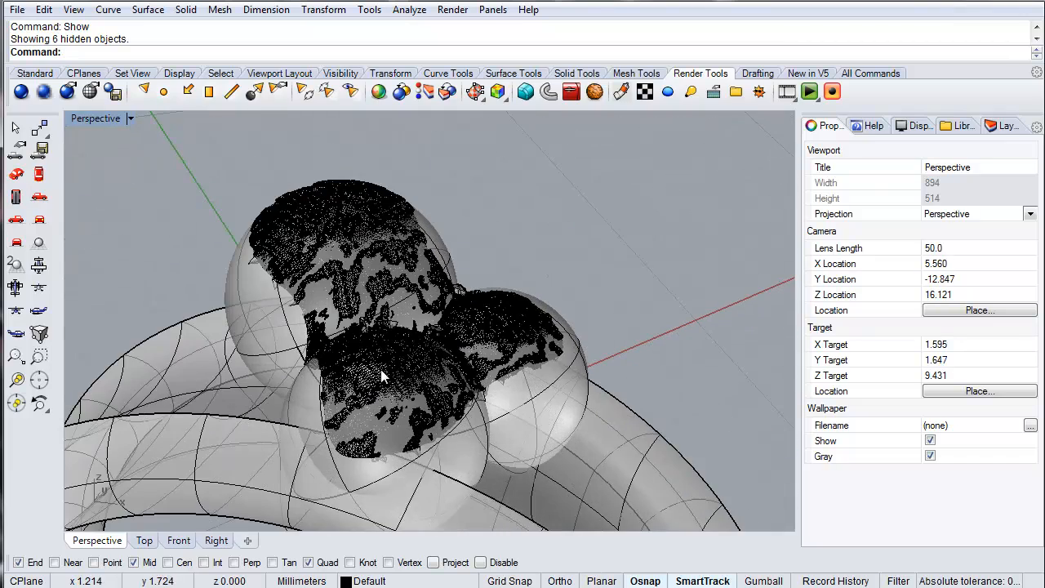
# - Set the Perspective viewport to Rendered display and examine the relief mesh on the ring's spheres from several angles
pyautogui.click(99, 117)
pyautogui.click(119, 194)
pyautogui.moveTo(189, 206); pyautogui.dragTo(209, 248, button='right')
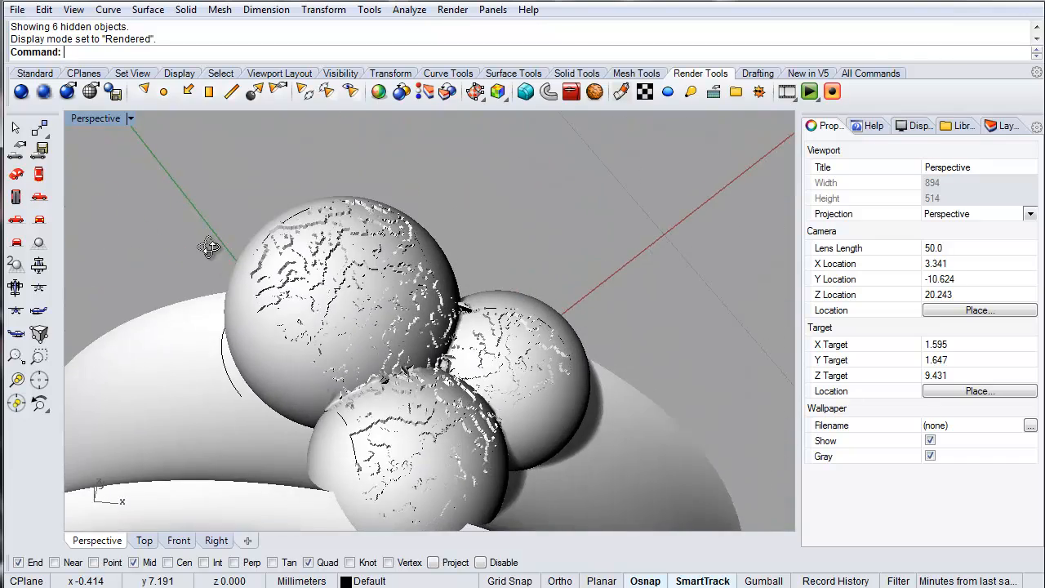
pyautogui.scroll(-4, 281, 224)
pyautogui.moveTo(408, 306); pyautogui.dragTo(359, 284, button='right')
pyautogui.scroll(8, 330, 365)
pyautogui.scroll(-3, 416, 373)
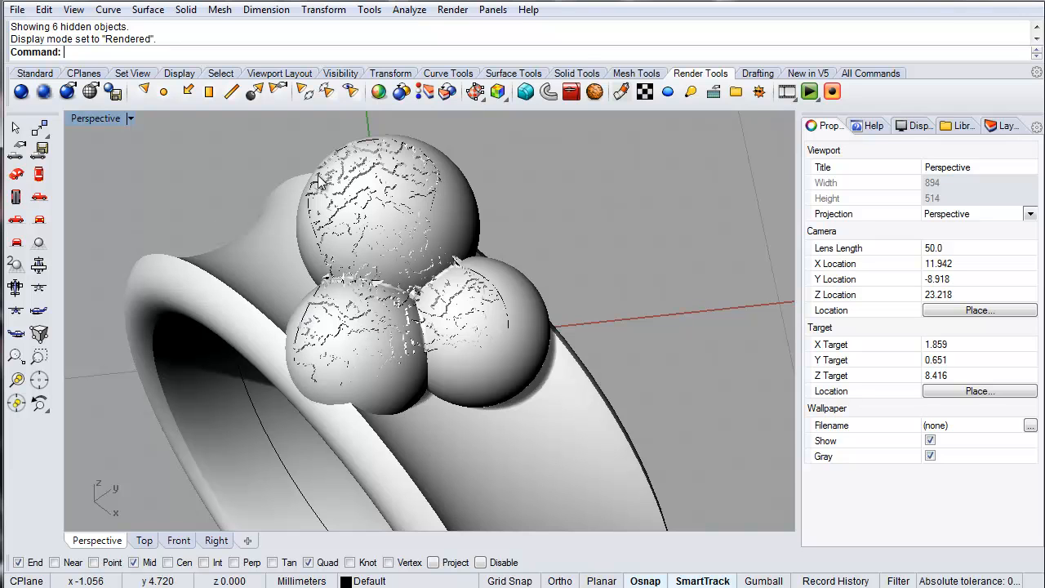
pyautogui.moveTo(351, 333); pyautogui.dragTo(363, 300, button='right')
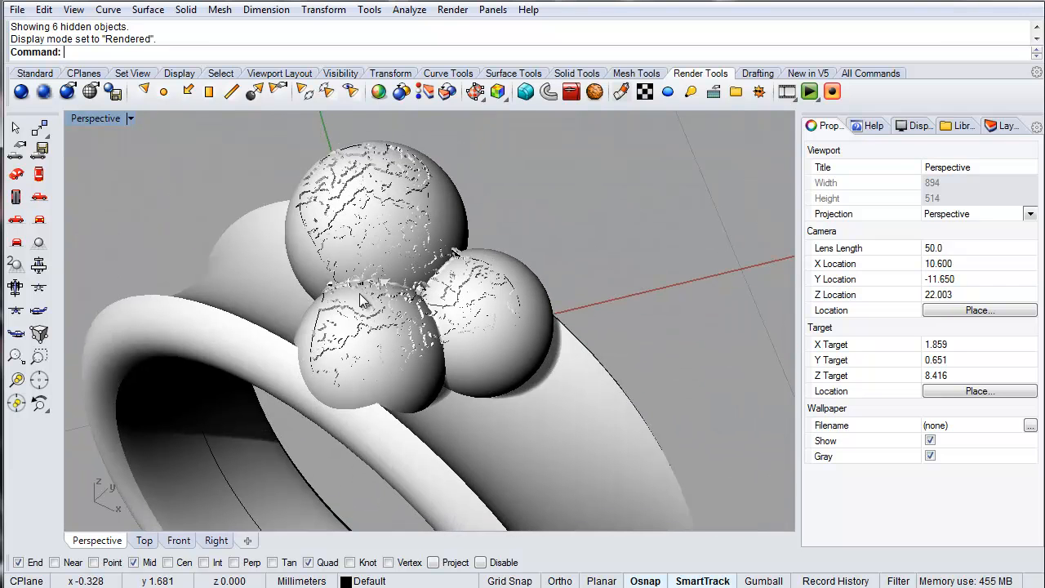